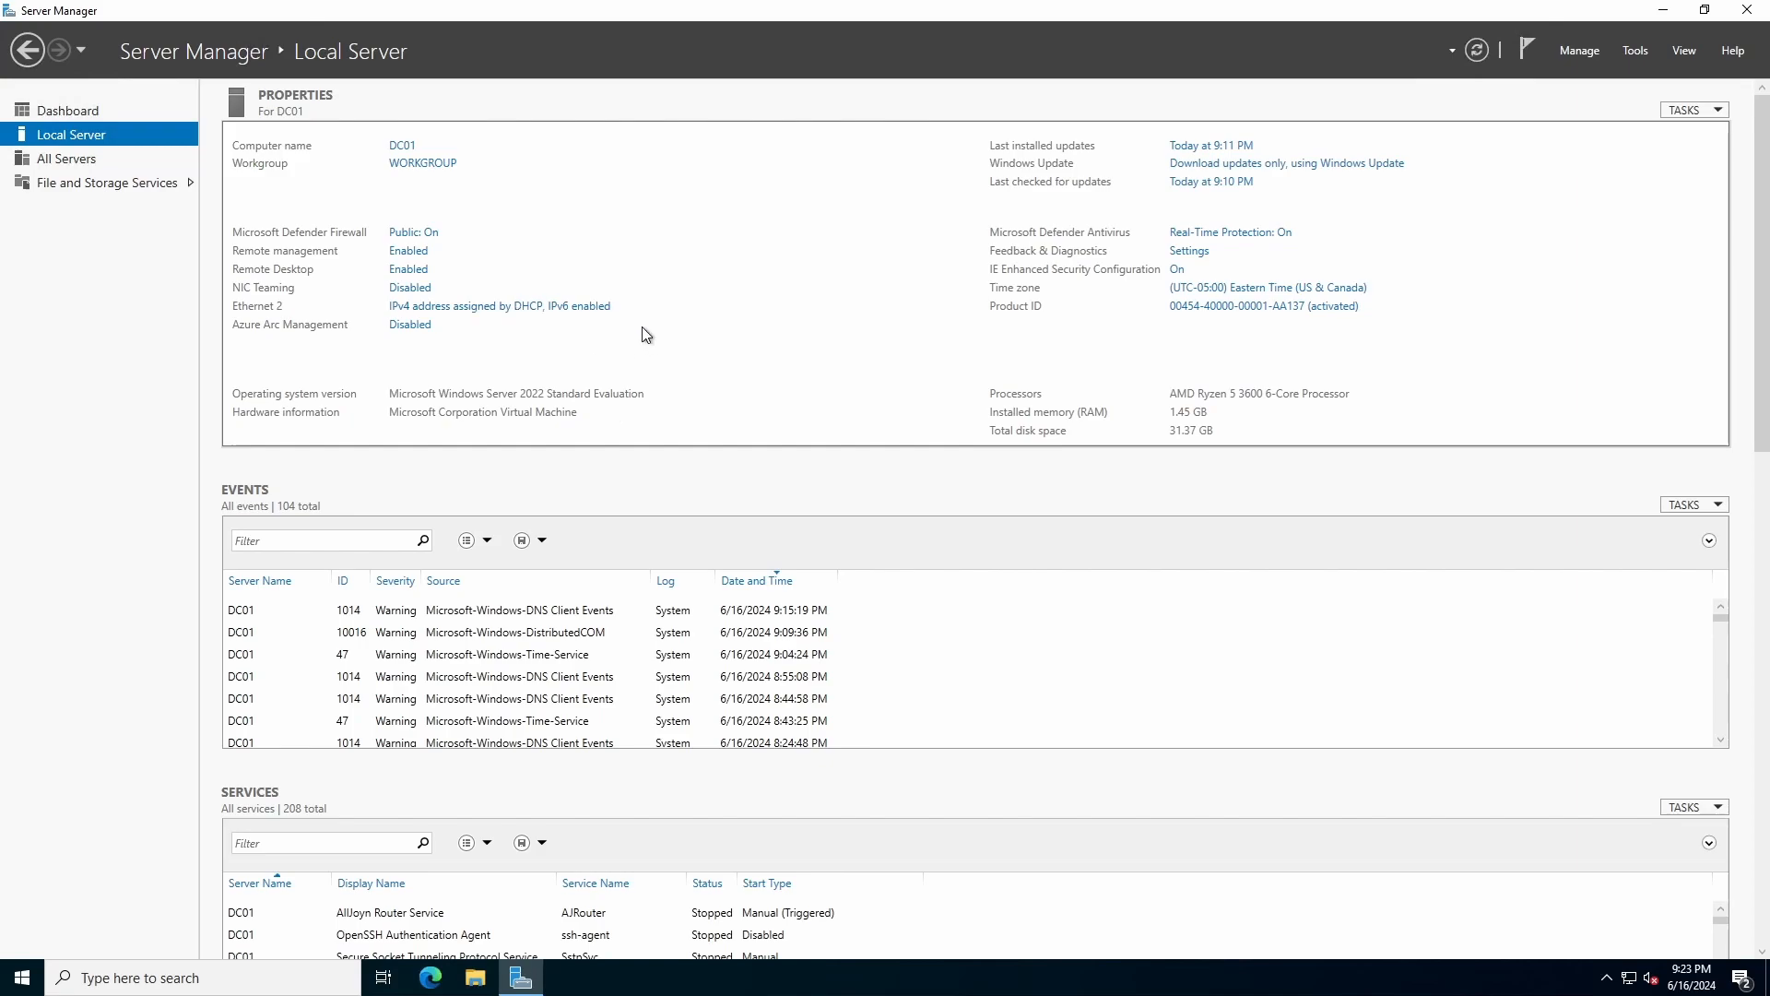
# Open Ethernet 2's IPv4 properties and choose a manually set IP address.
pyautogui.click(462, 307)
pyautogui.rightClick(520, 347)
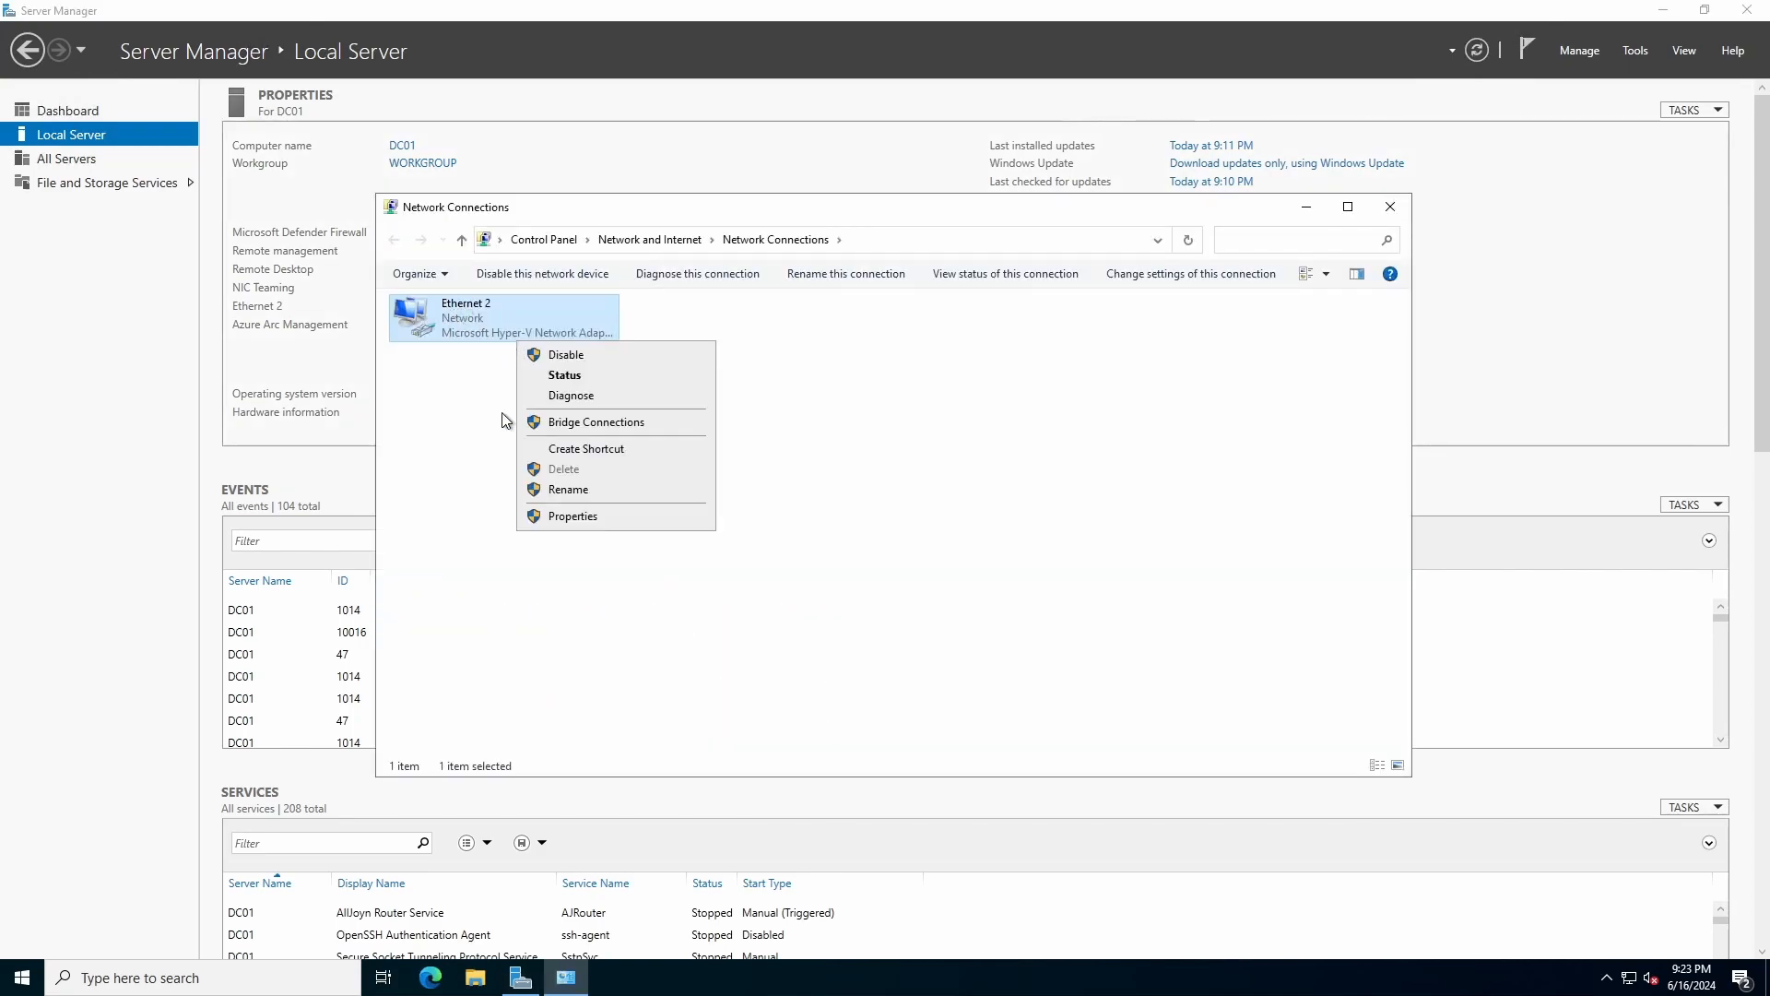
pyautogui.click(564, 514)
pyautogui.click(573, 500)
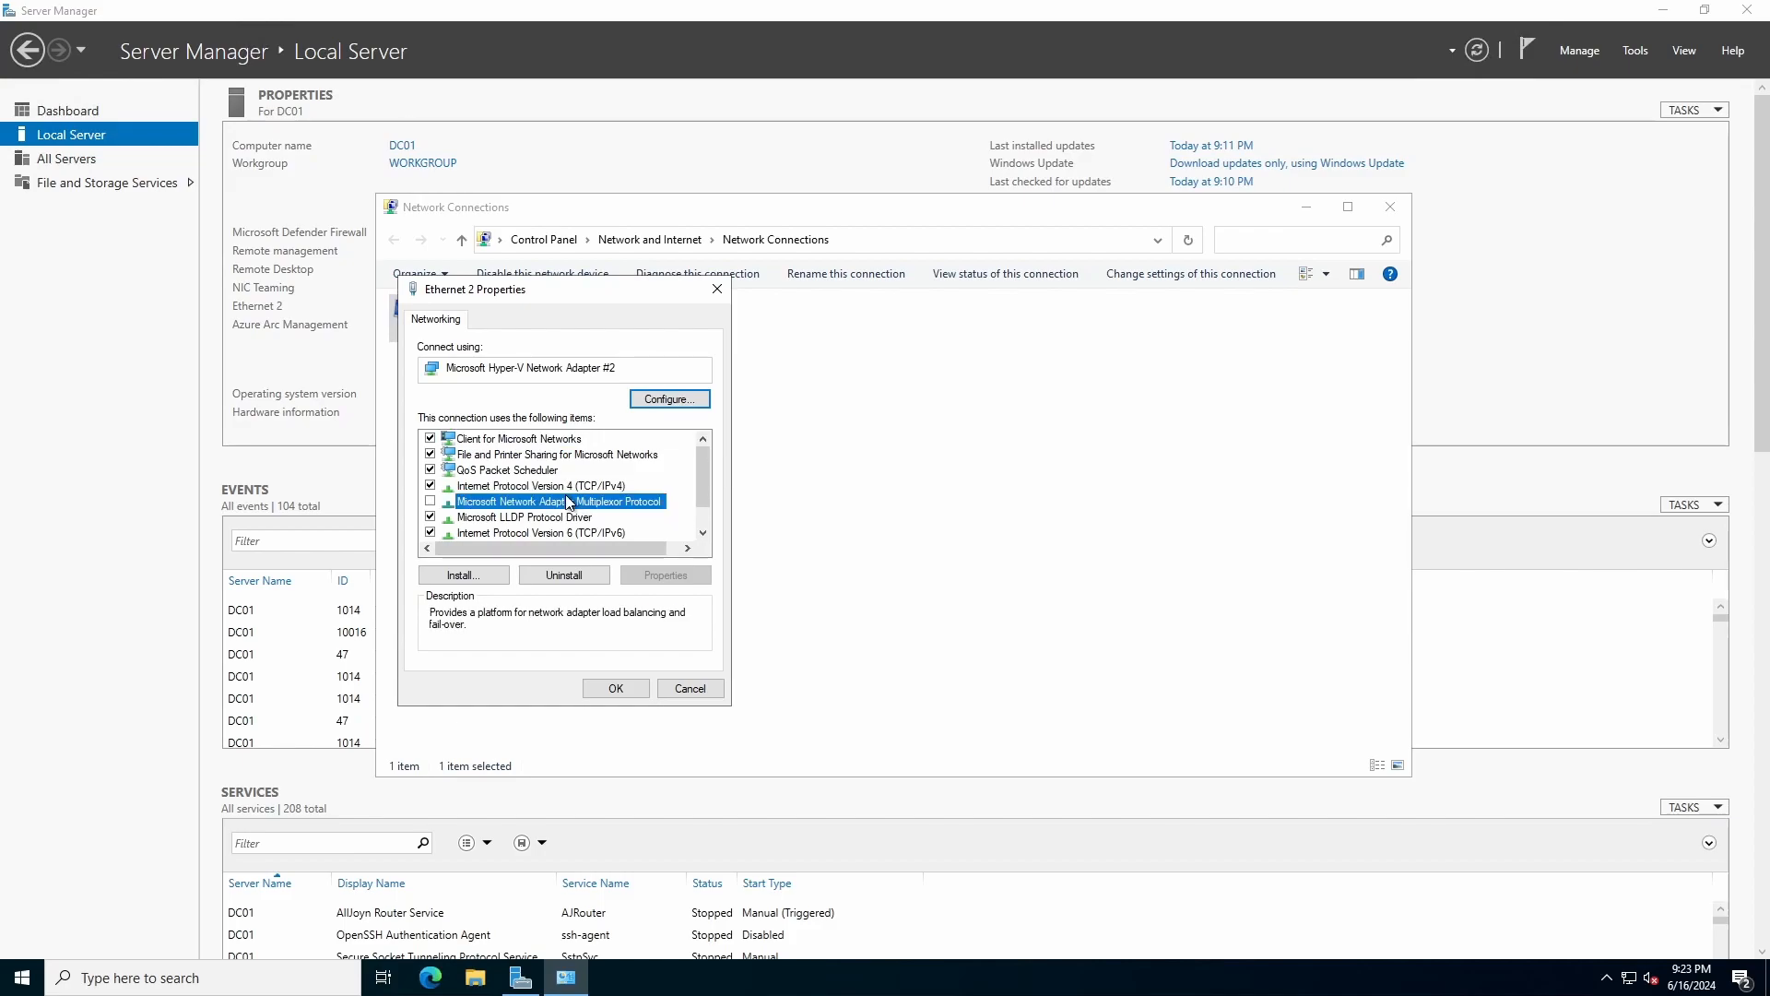
pyautogui.click(581, 486)
pyautogui.click(665, 574)
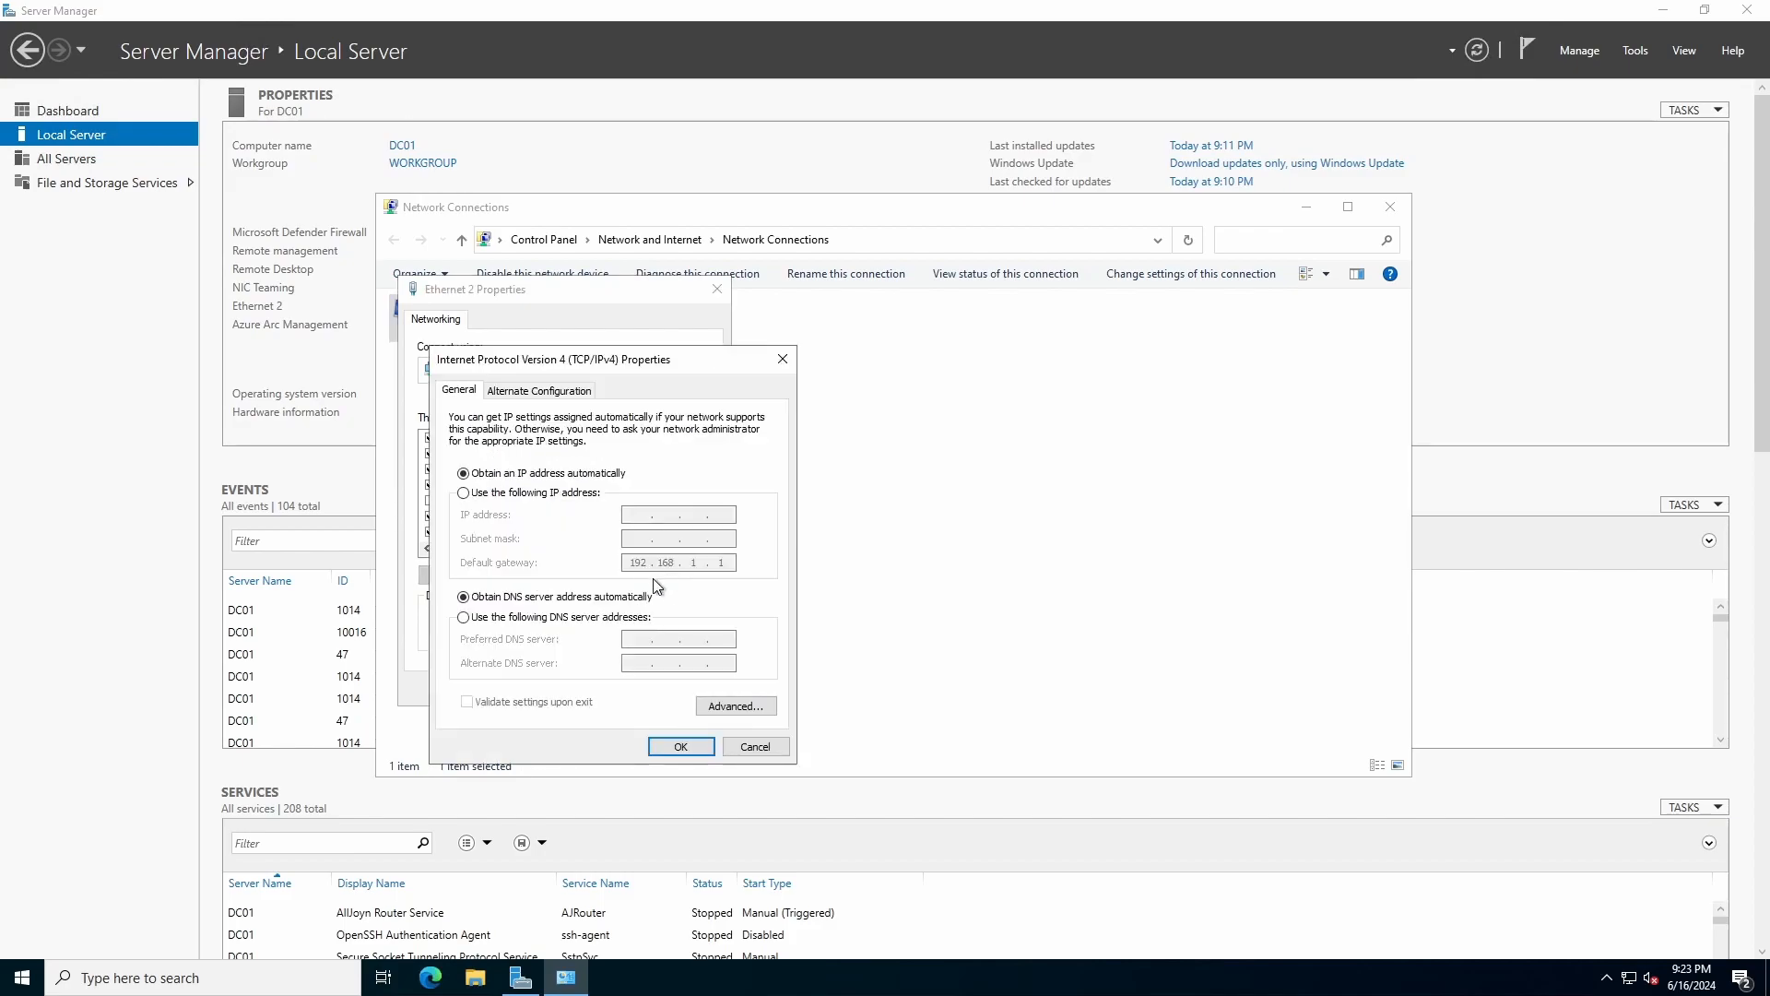
pyautogui.click(541, 495)
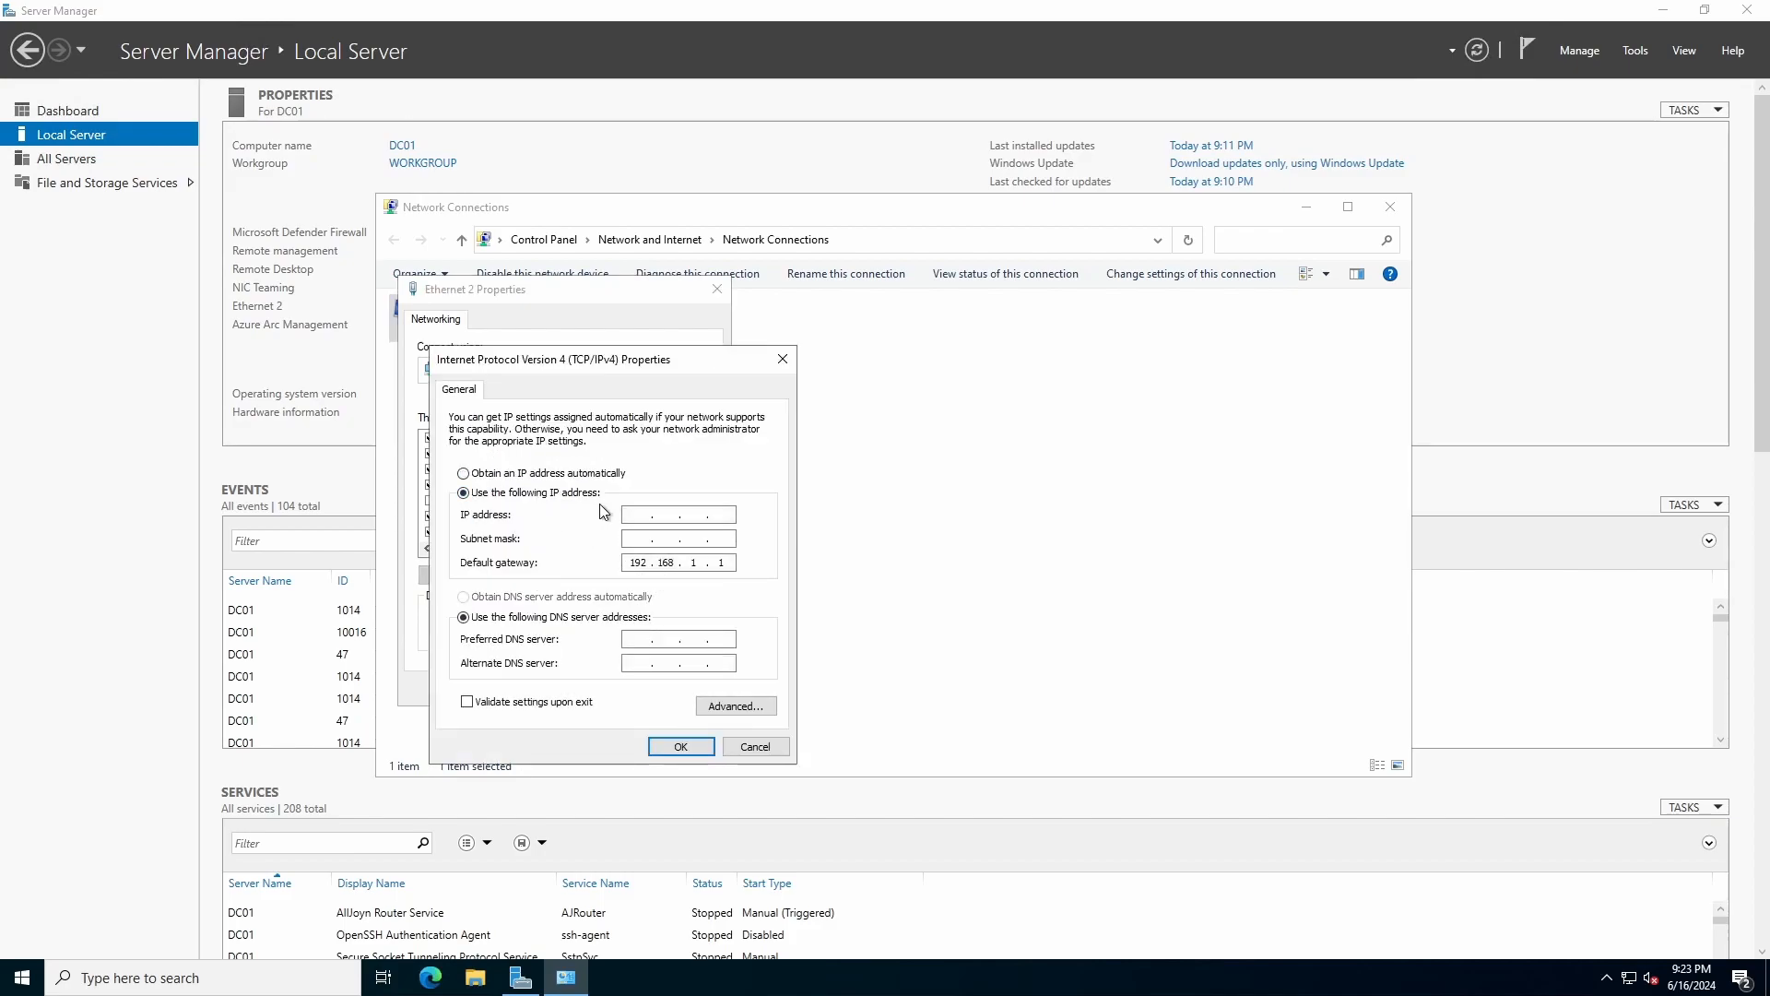
# Run ipconfig in PowerShell to check the current IPv4 addressing.
pyautogui.press('super+r')
pyautogui.press('Return')
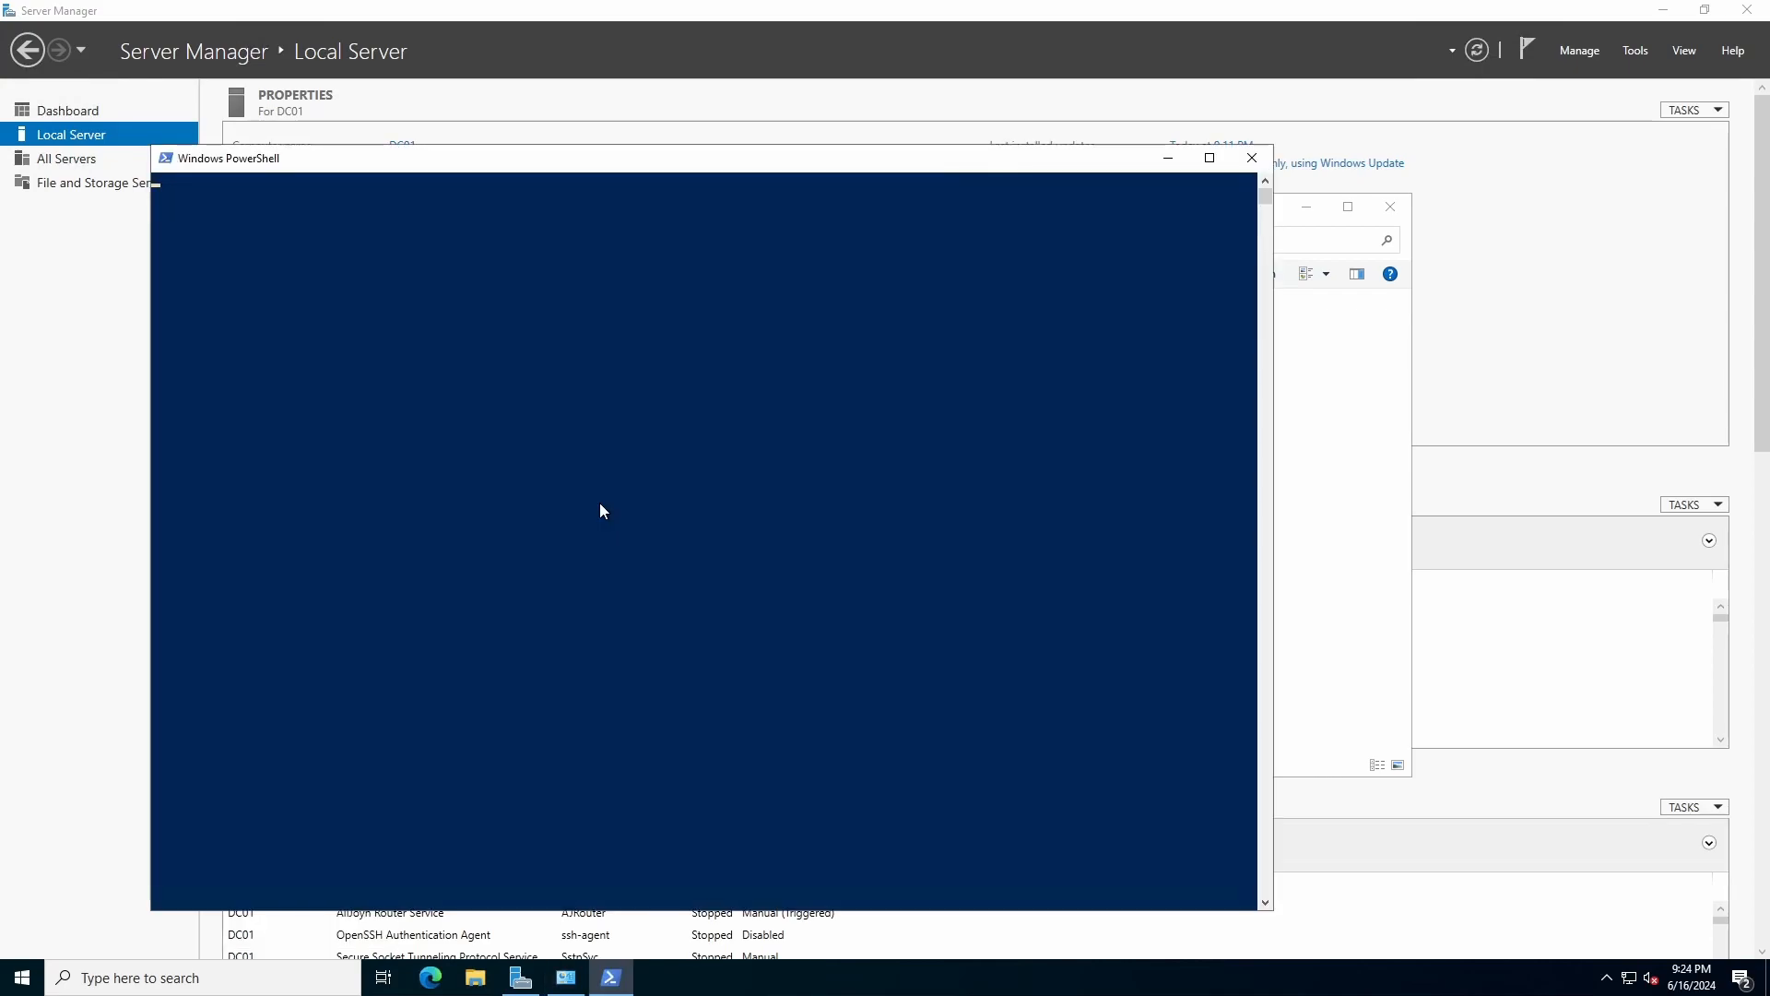
pyautogui.write('ipconfig')
pyautogui.press('Return')
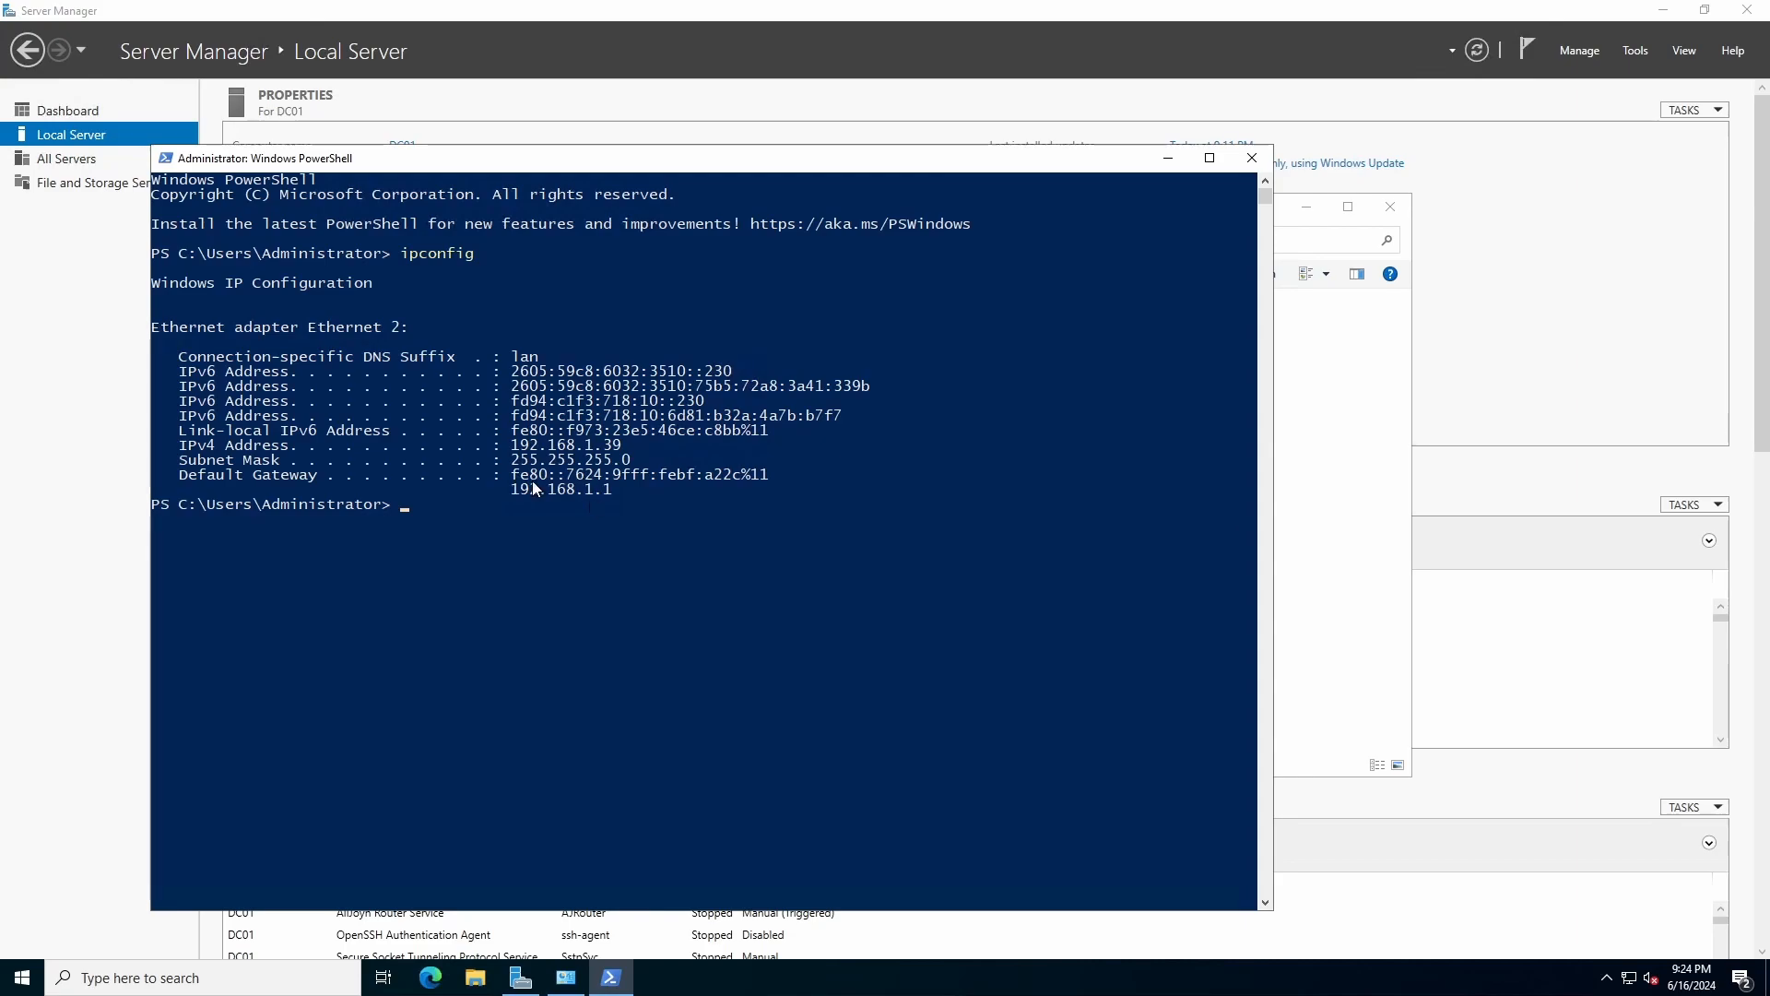
pyautogui.moveTo(512, 447); pyautogui.dragTo(613, 450)
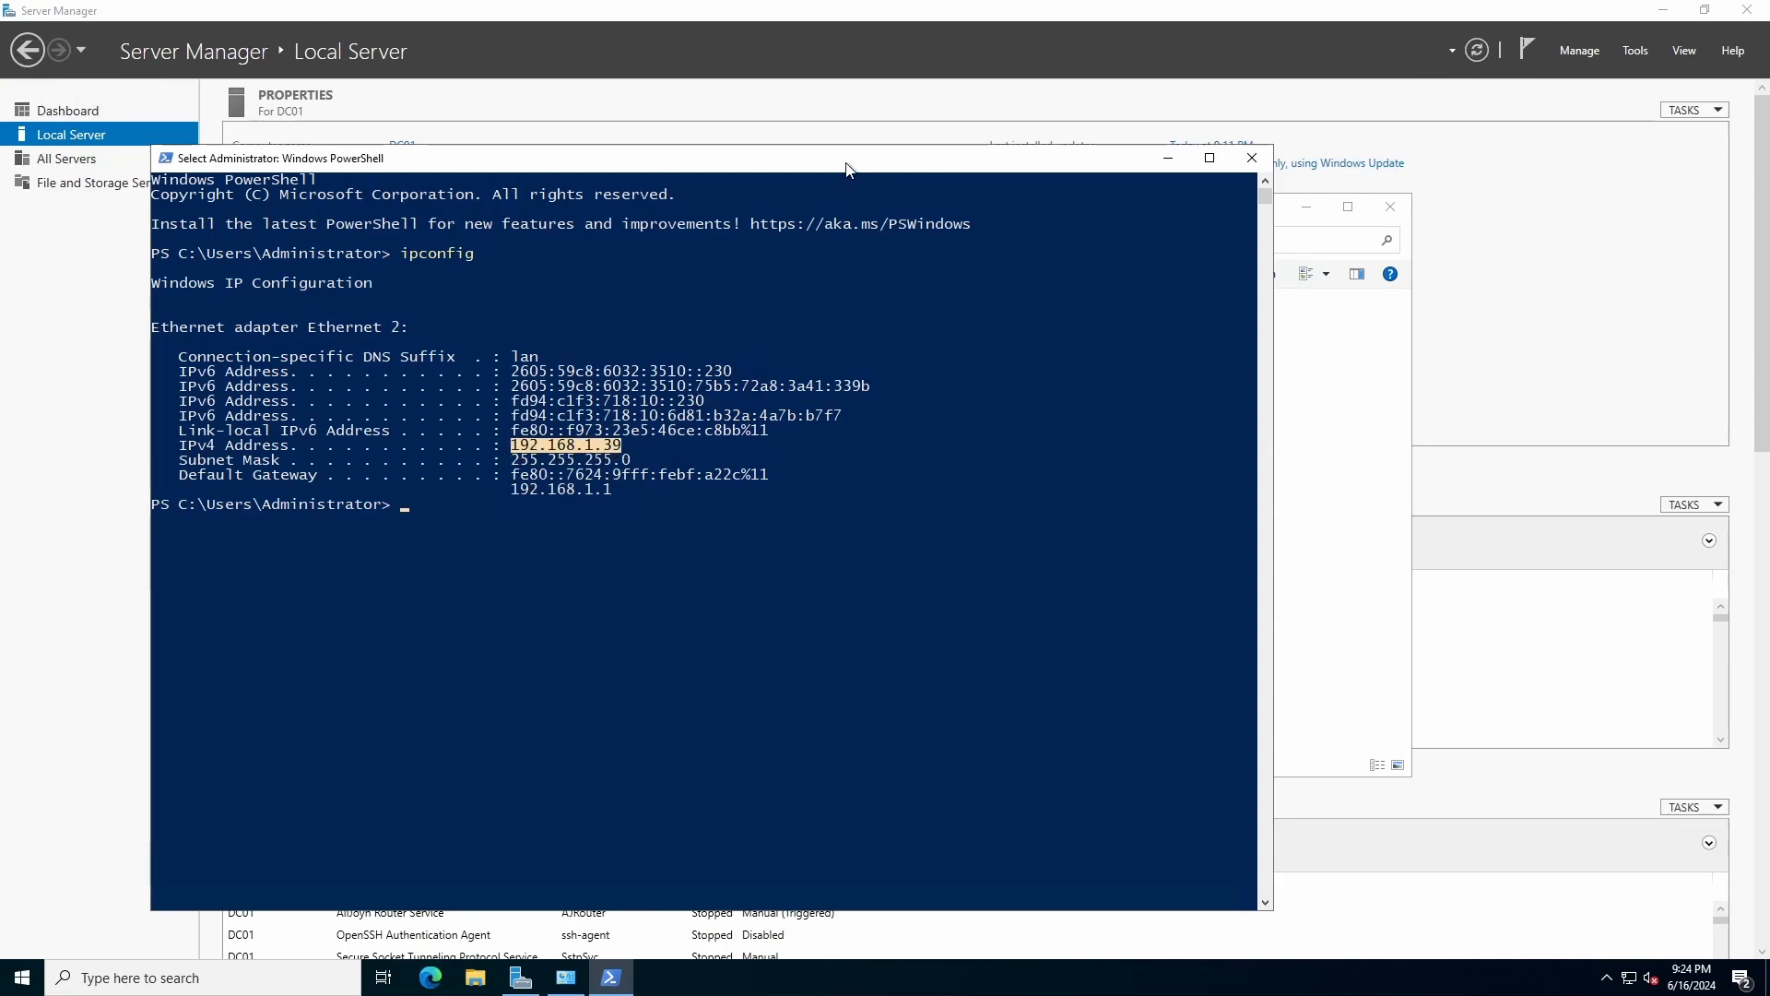
# Enter IP address 192.168.1.39 with subnet mask 255.255.255.0.
pyautogui.click(1390, 465)
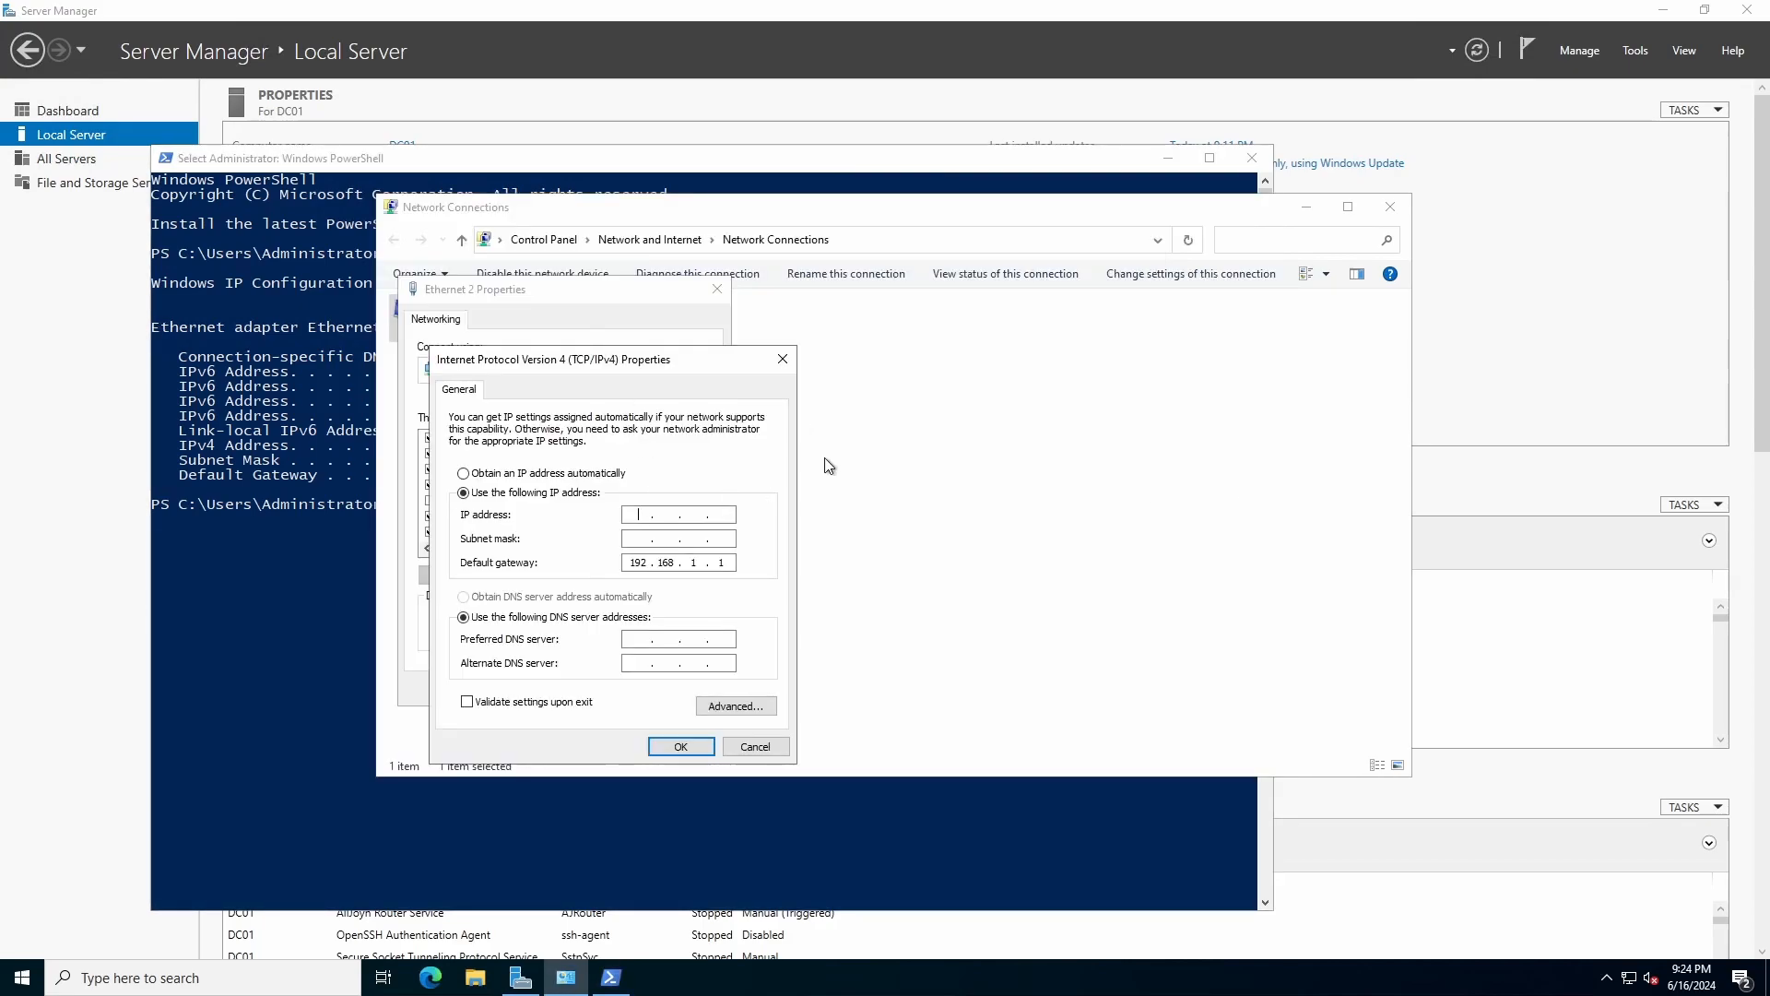
pyautogui.write('192.168.1.')
pyautogui.click(339, 472)
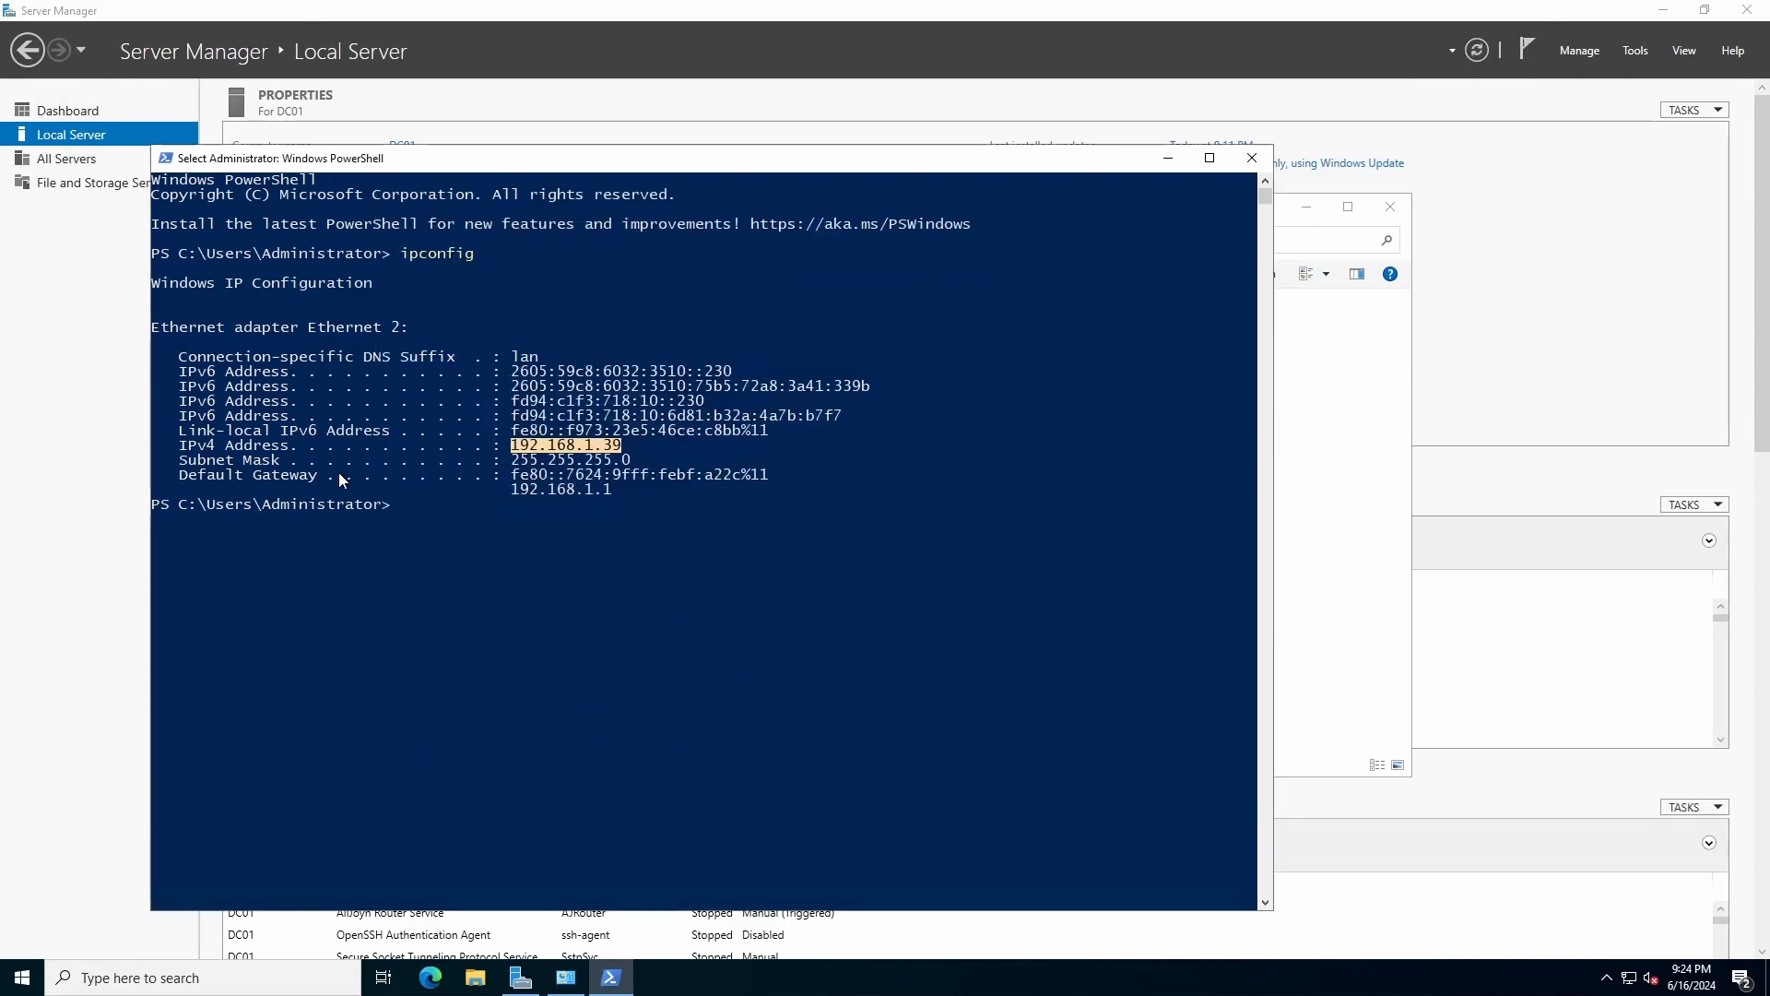
pyautogui.click(645, 460)
pyautogui.click(1285, 498)
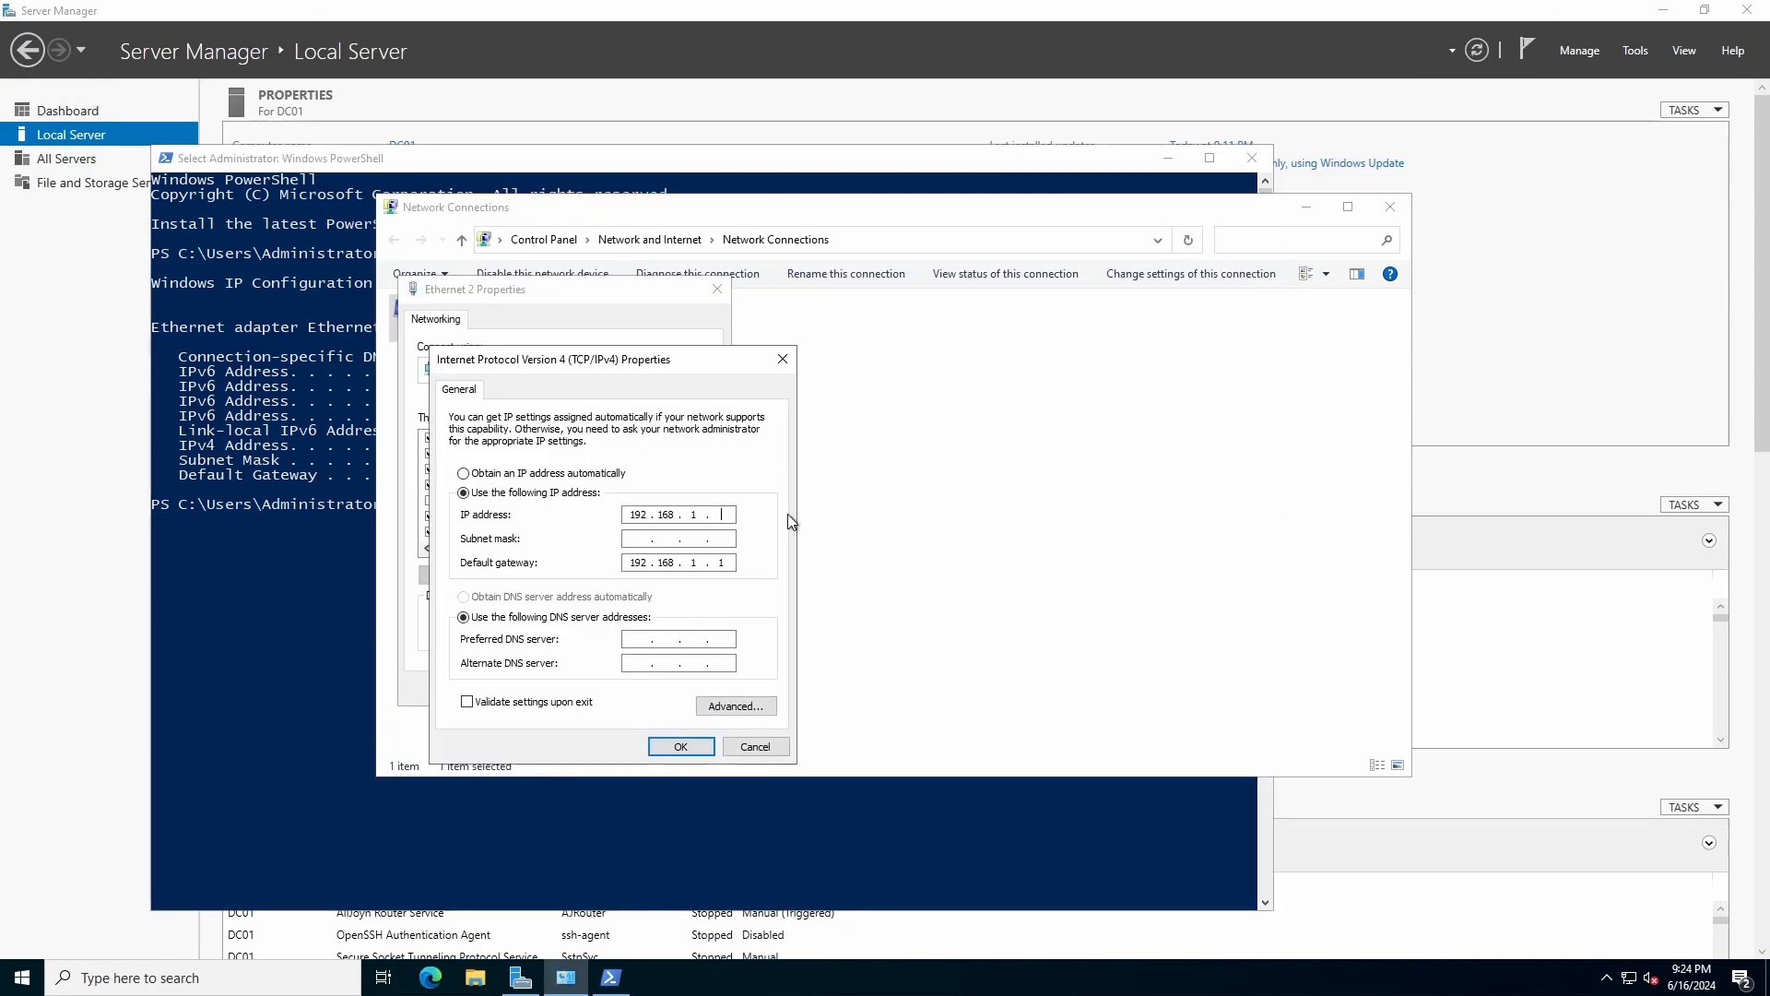
pyautogui.write('256')
pyautogui.press('Return')
pyautogui.write('39')
pyautogui.press('Tab')
# Set DNS servers 8.8.8.8 and 1.1.1.1 and apply the new IPv4 settings.
pyautogui.click(641, 639)
pyautogui.write('8.8.83')
pyautogui.press('BackSpace')
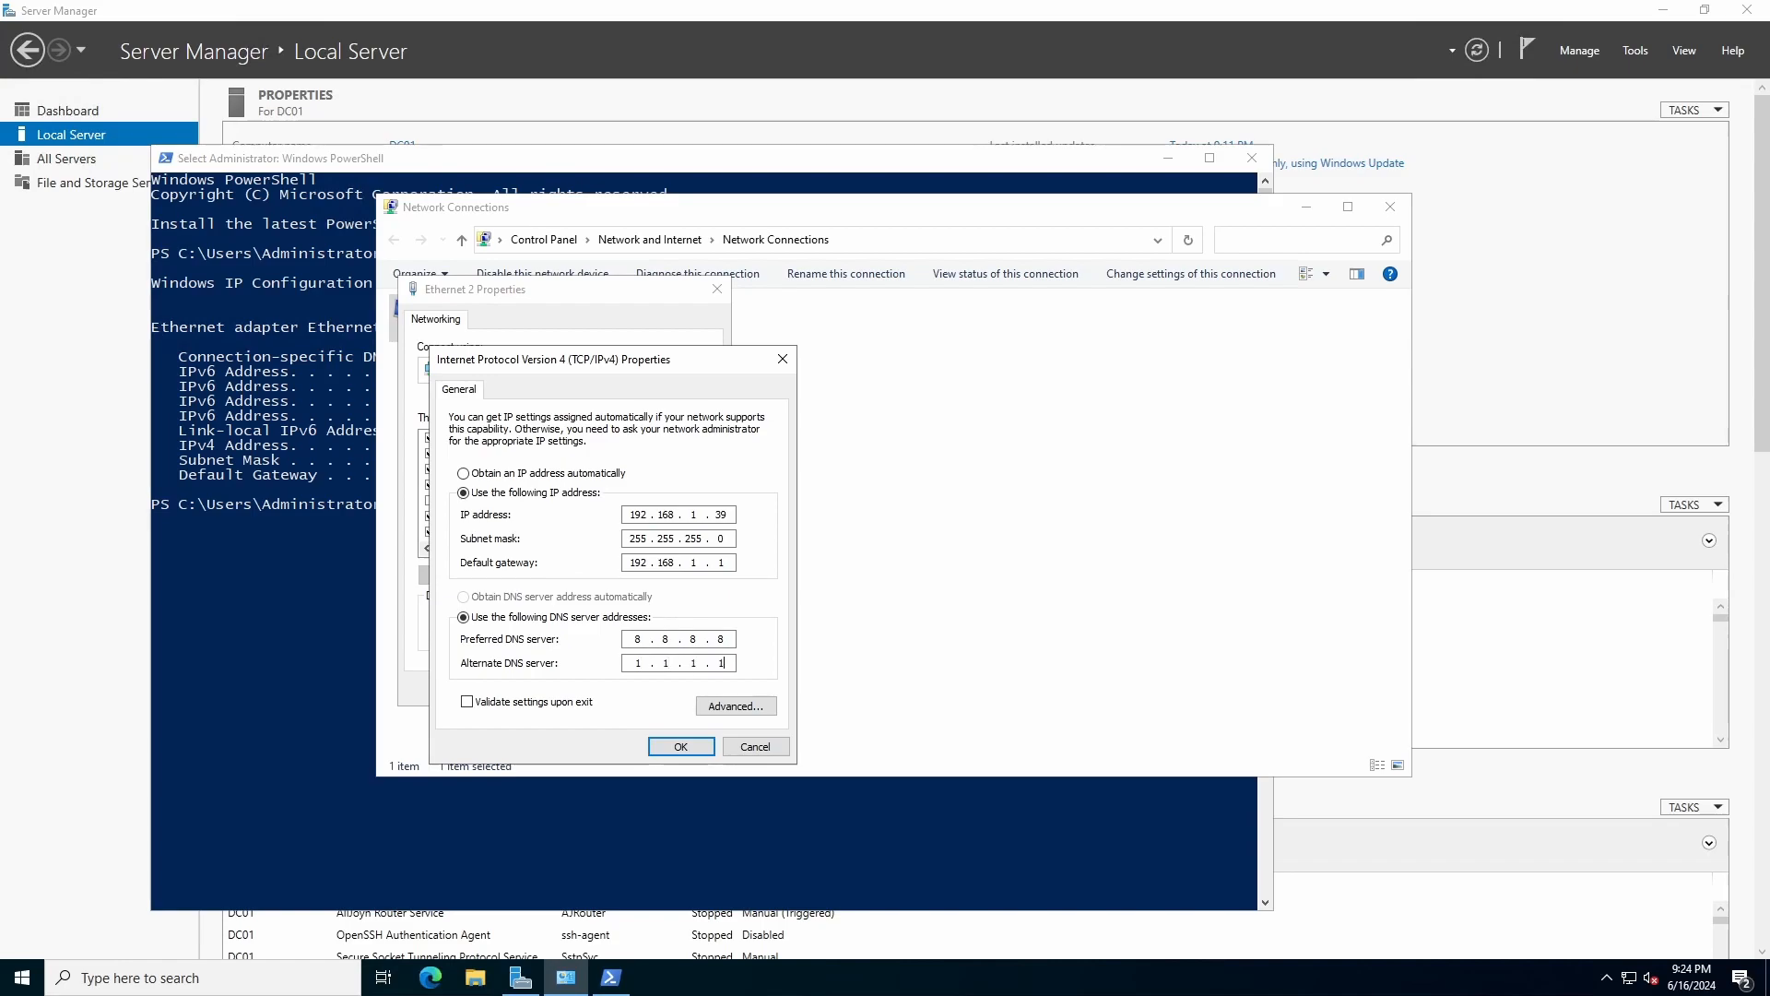
pyautogui.press('Return')
pyautogui.click(636, 687)
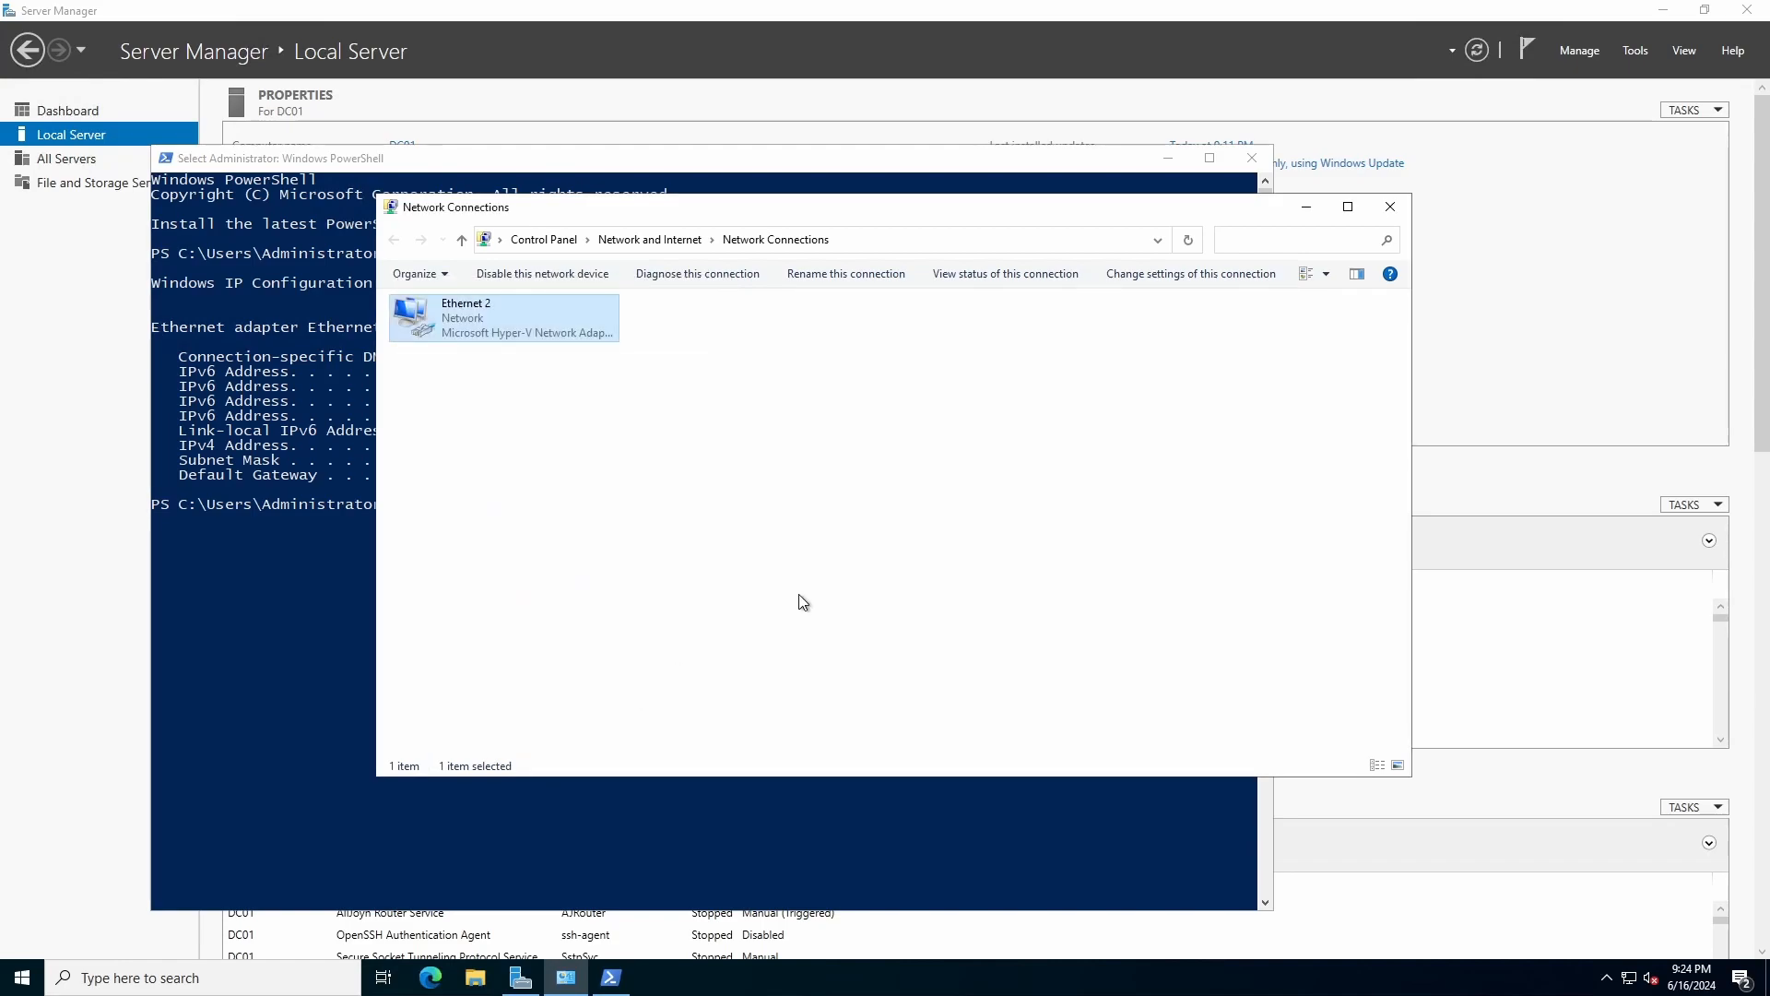
# Rerun ipconfig to confirm address 192.168.1.39, then return to Server Manager.
pyautogui.click(802, 601)
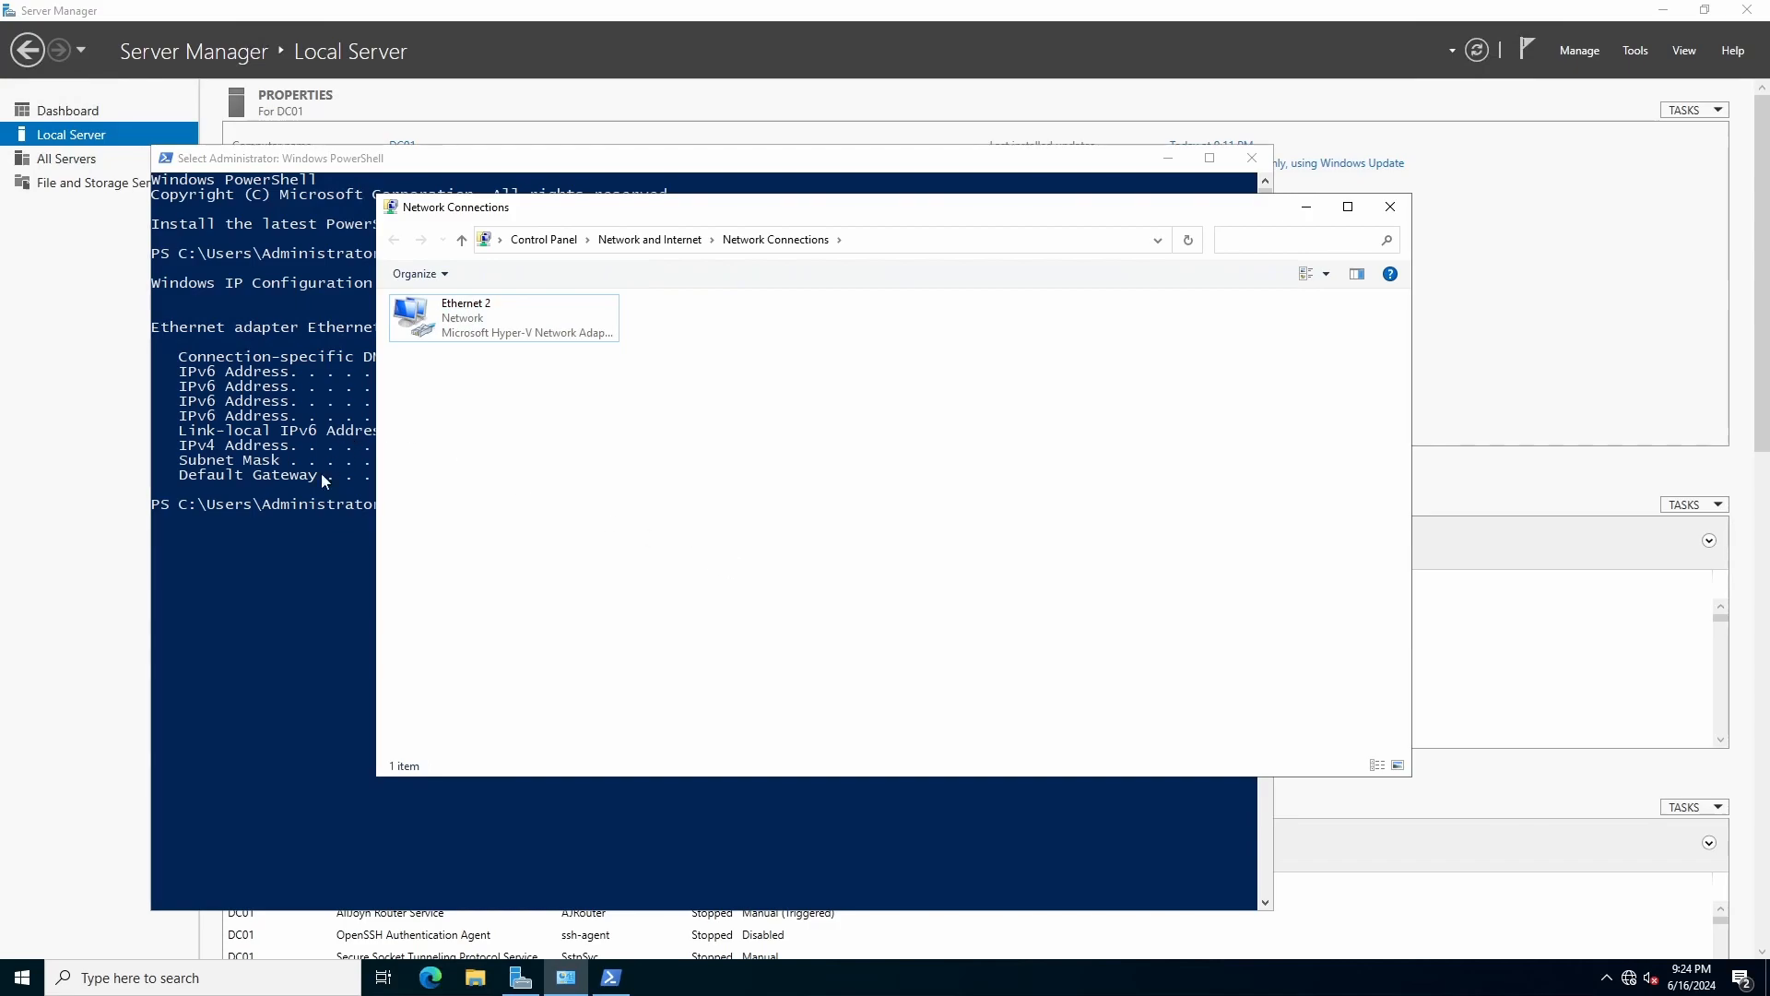
pyautogui.click(306, 542)
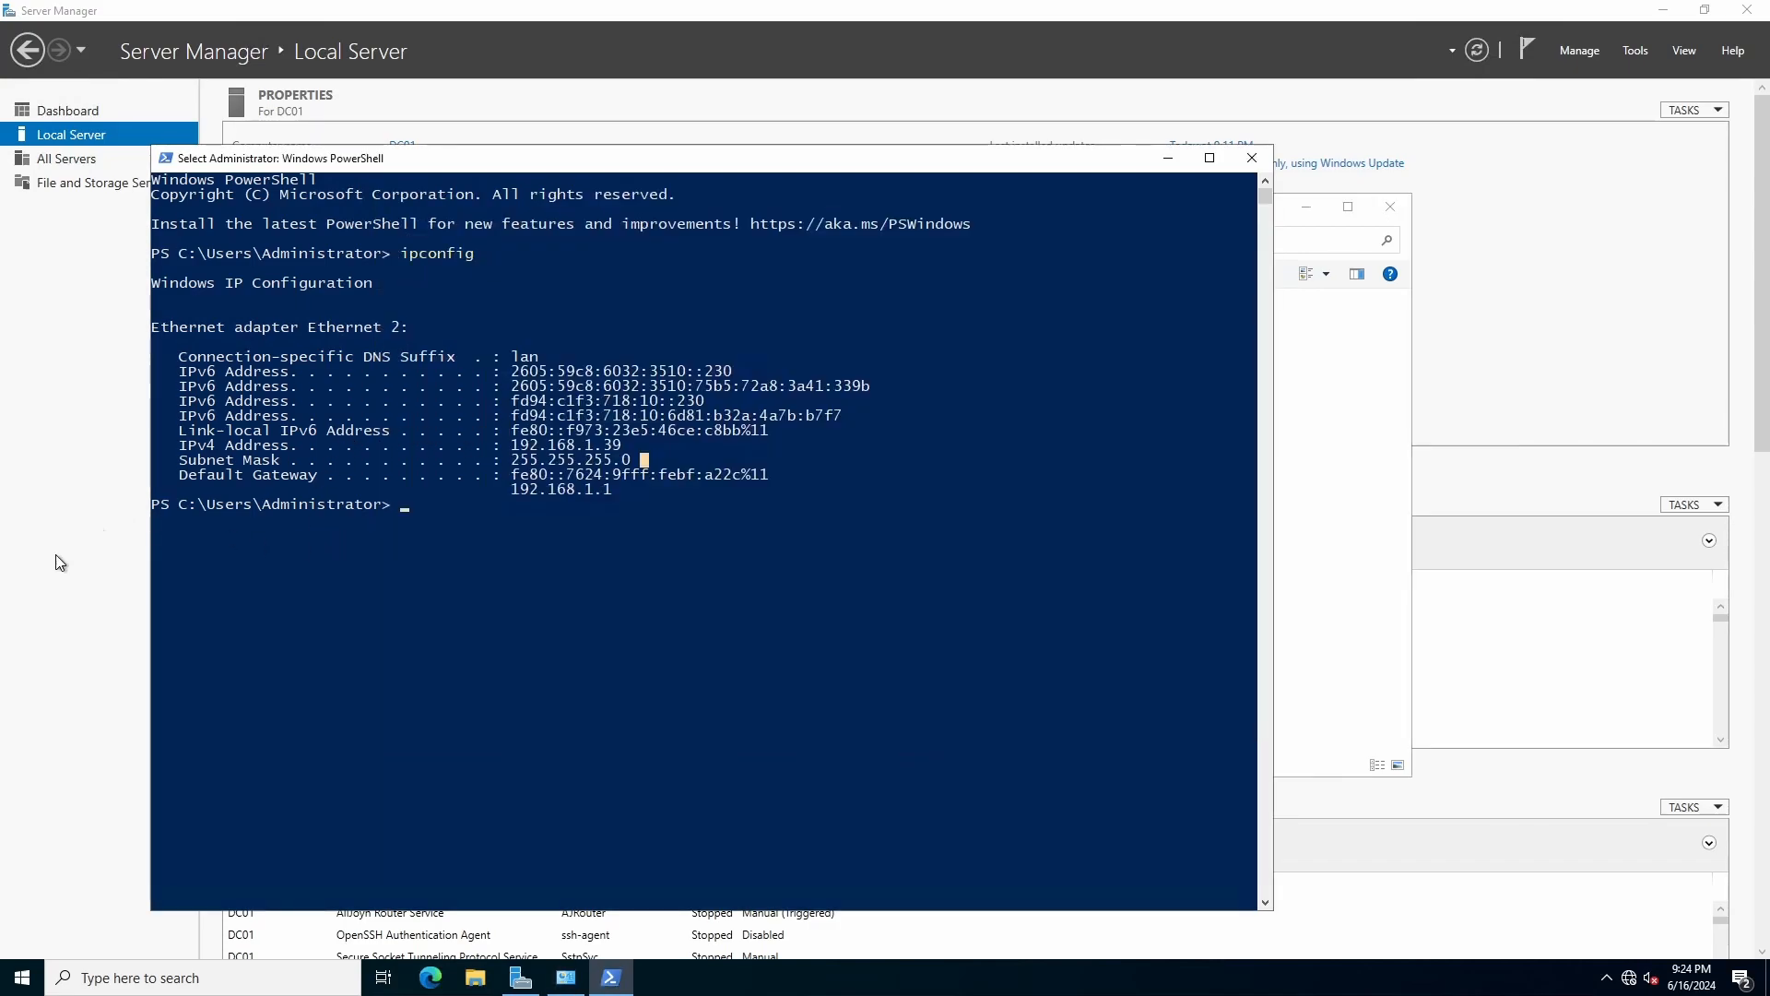
pyautogui.press('Up')
pyautogui.press('Return')
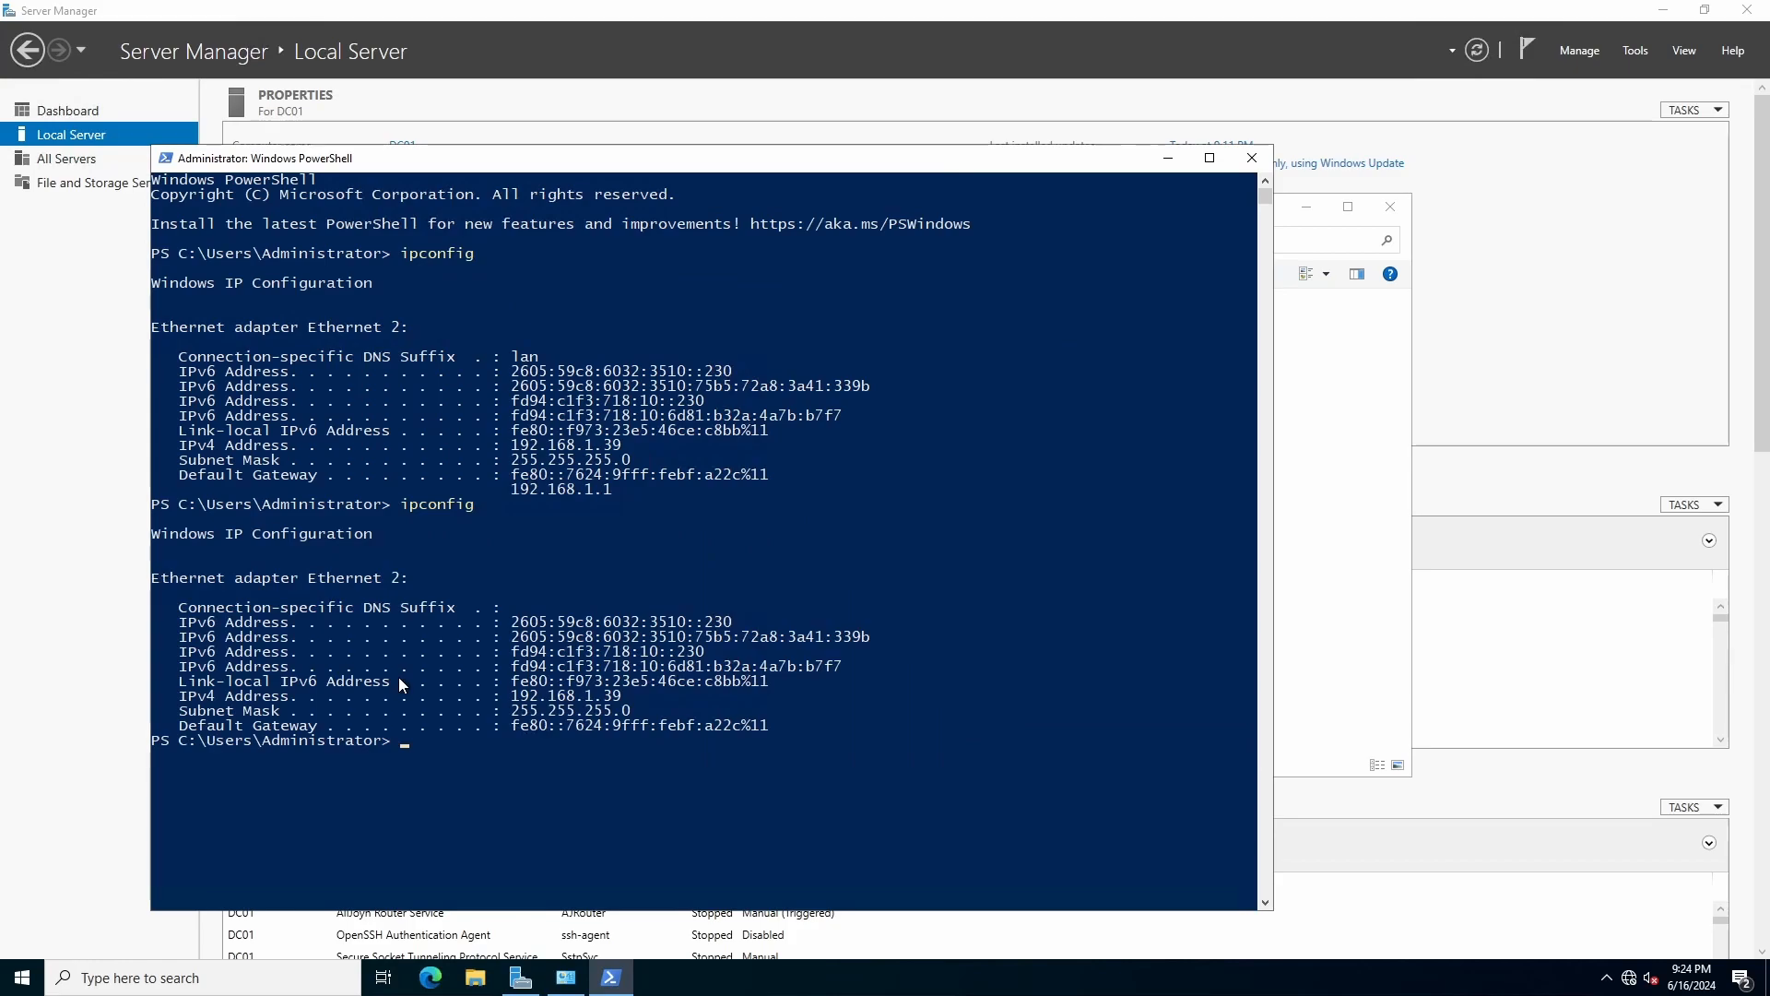
pyautogui.moveTo(549, 697); pyautogui.dragTo(584, 683)
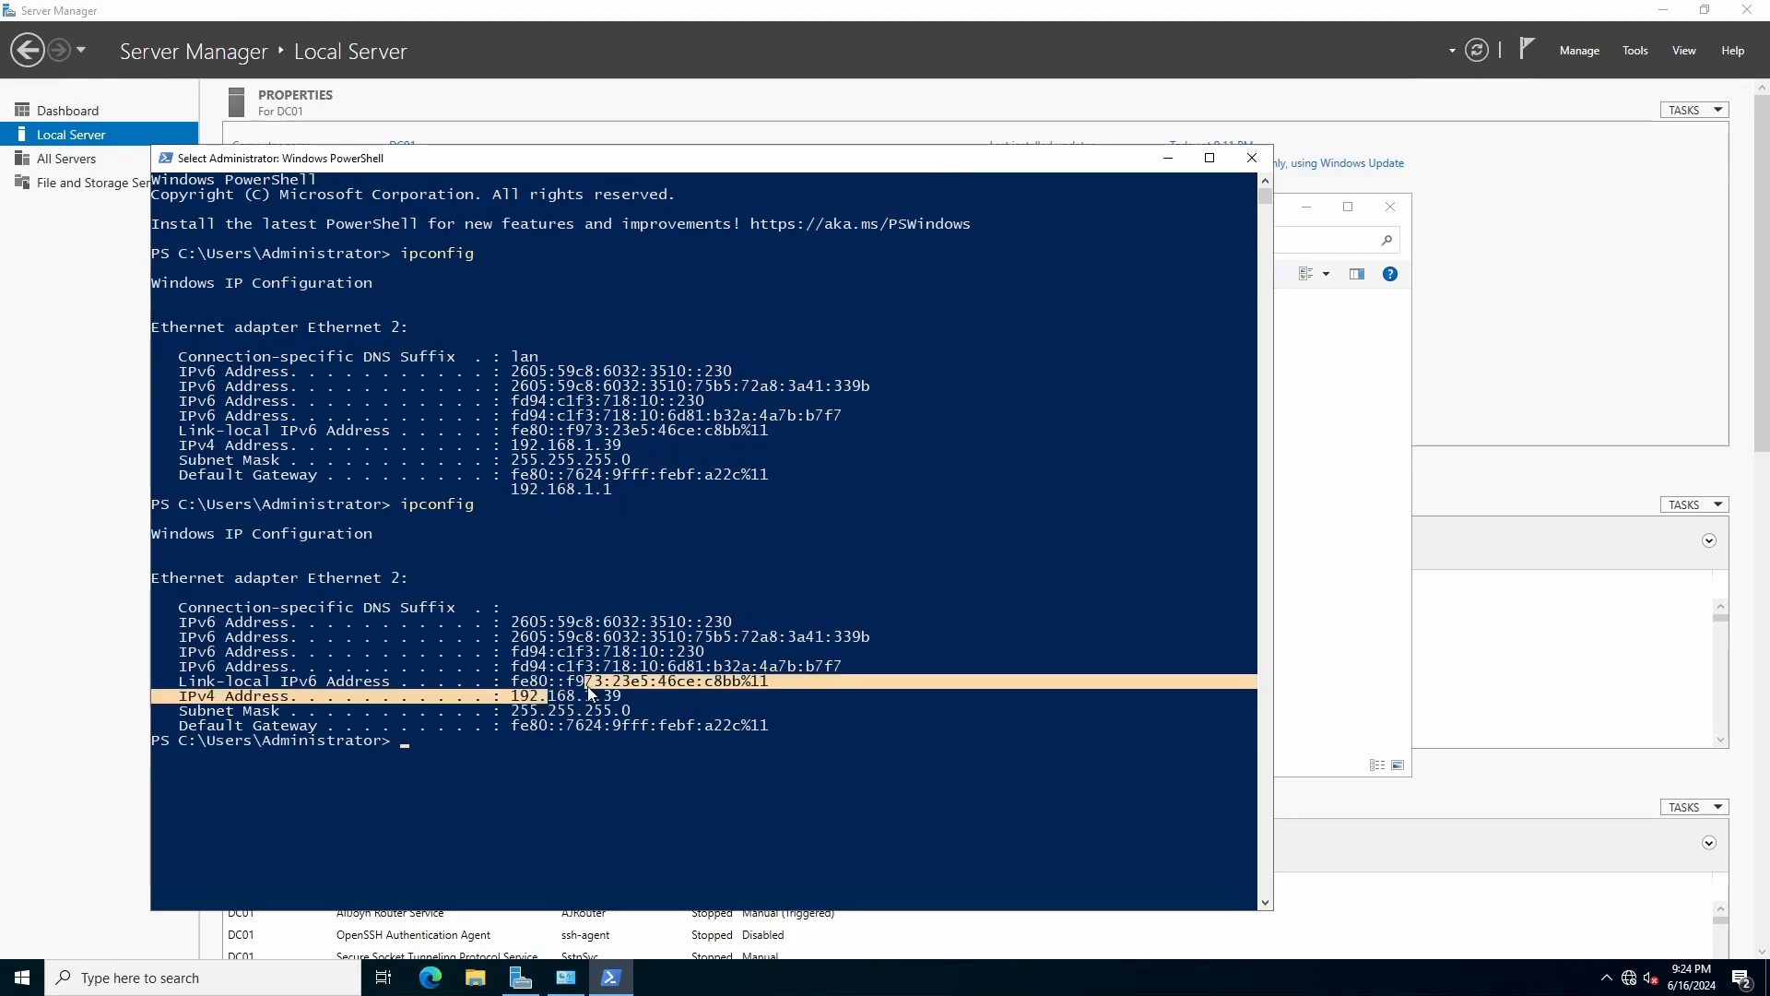
pyautogui.click(97, 591)
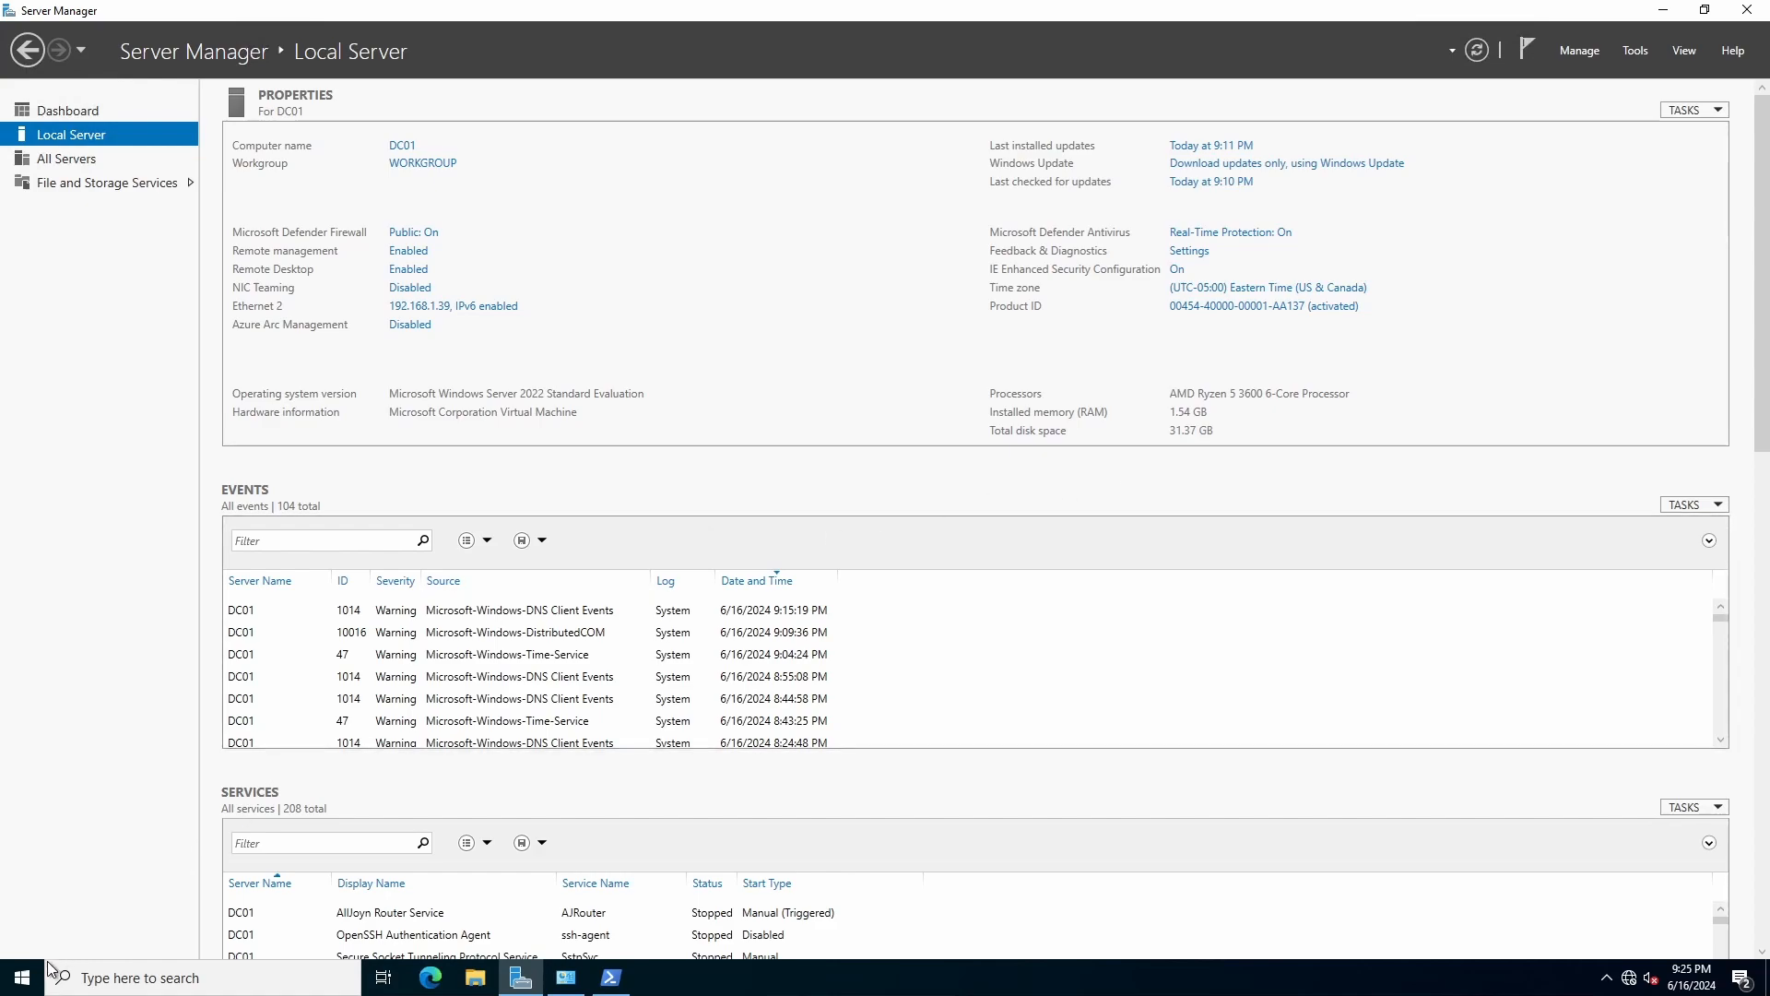
pyautogui.click(23, 975)
pyautogui.click(28, 862)
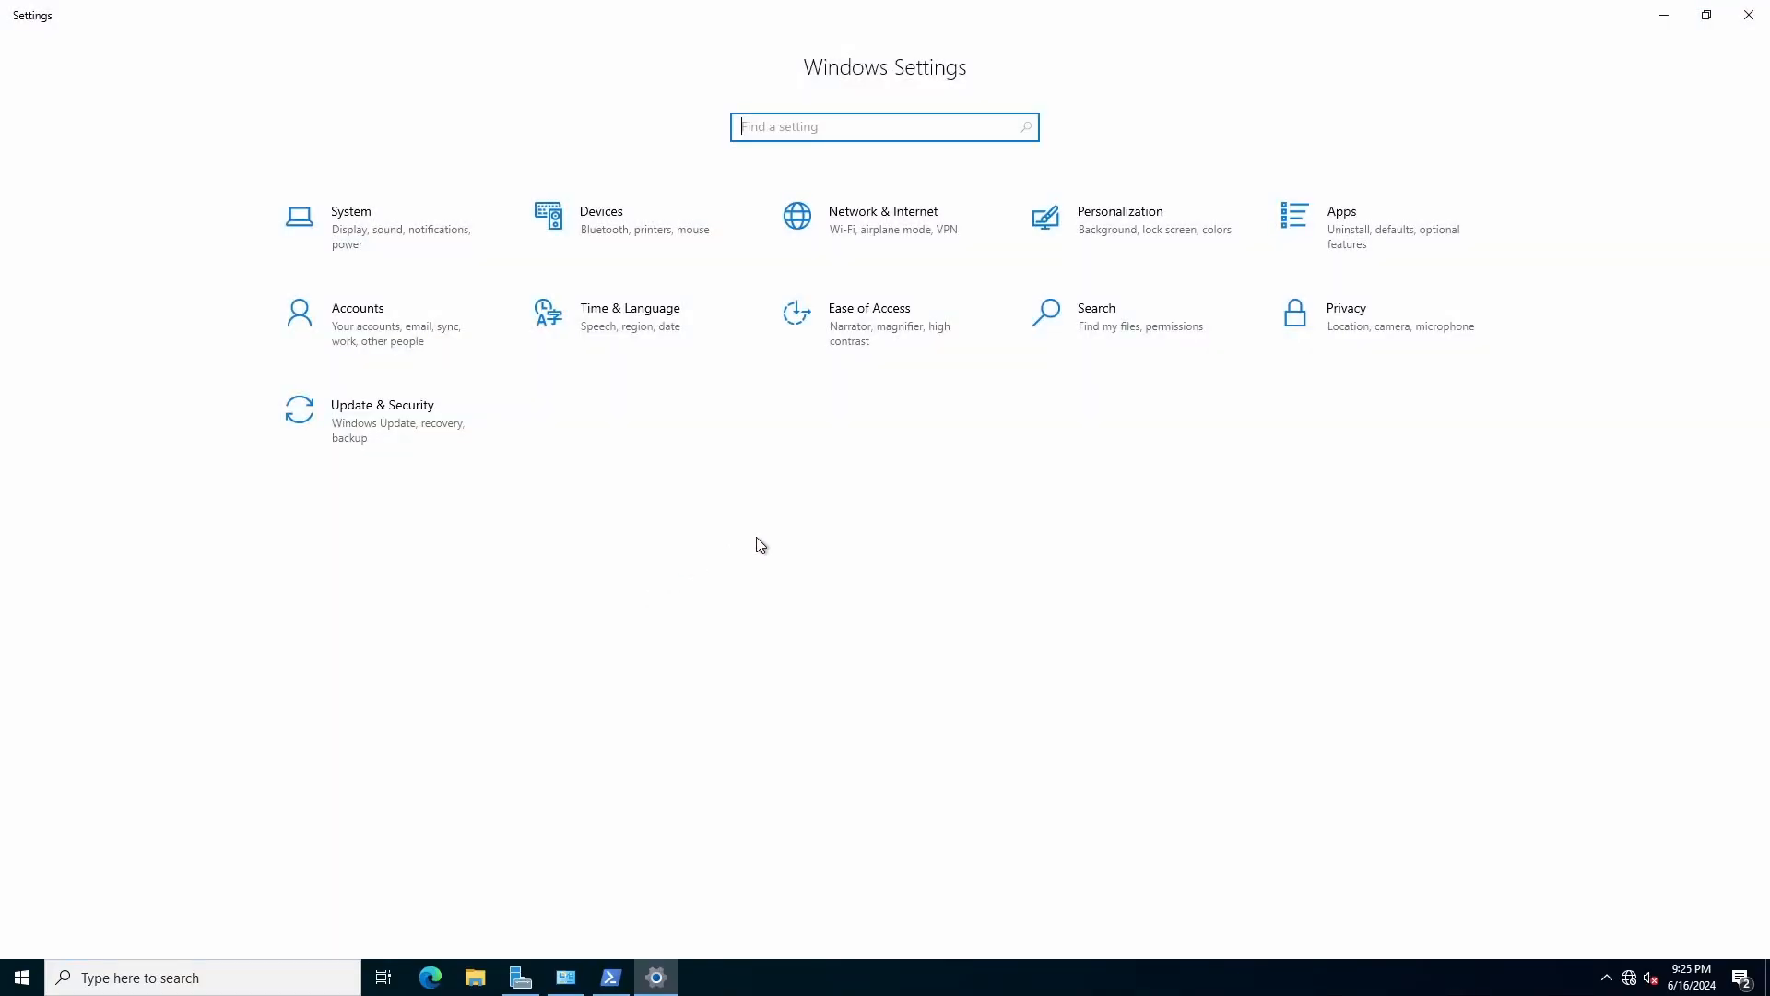
pyautogui.click(383, 444)
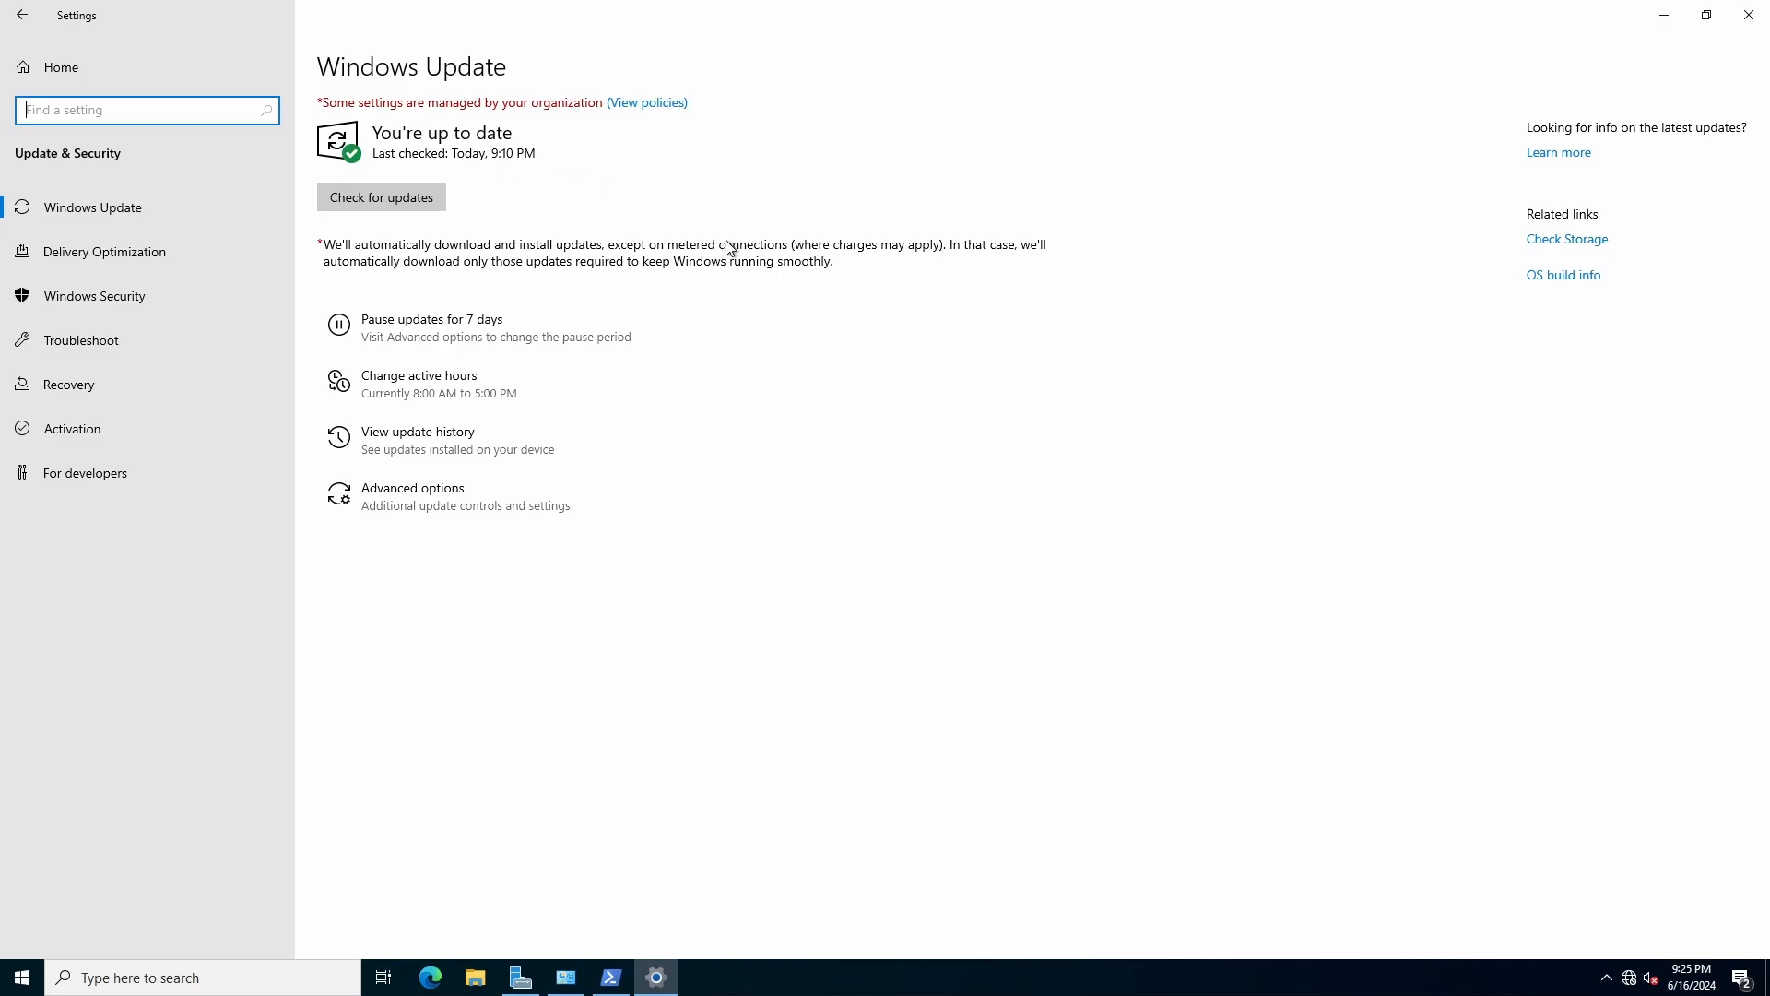
pyautogui.click(1707, 14)
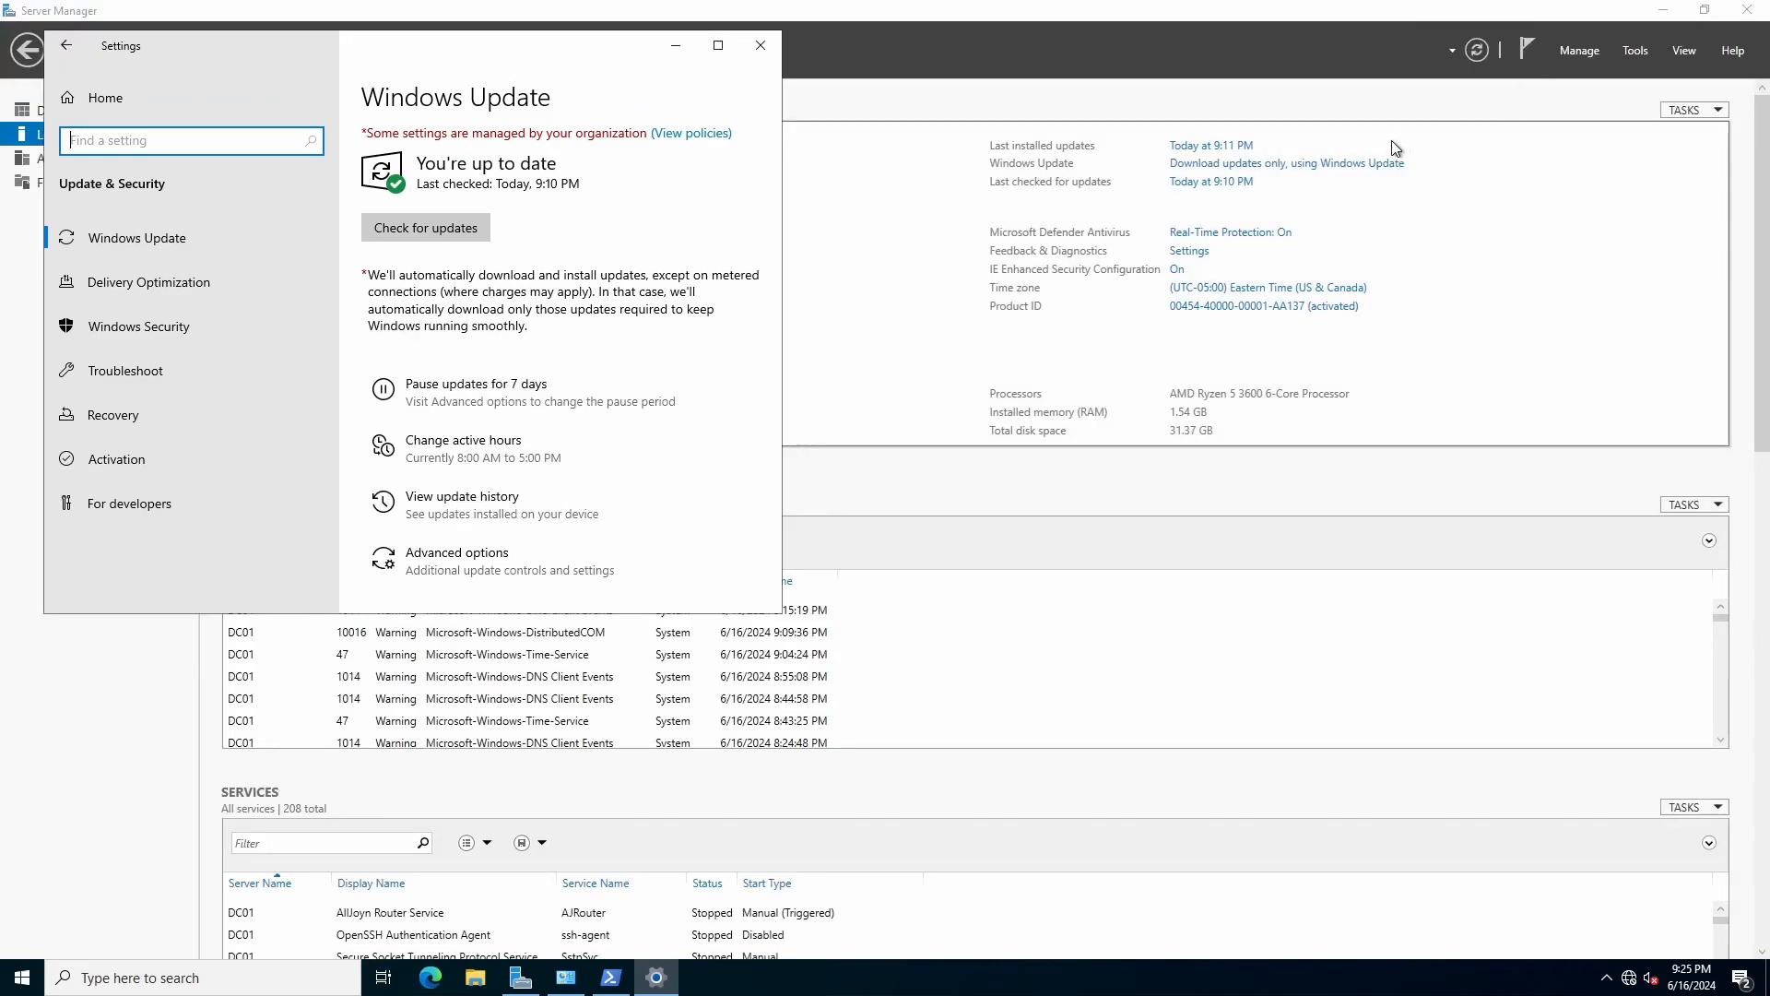
pyautogui.click(761, 45)
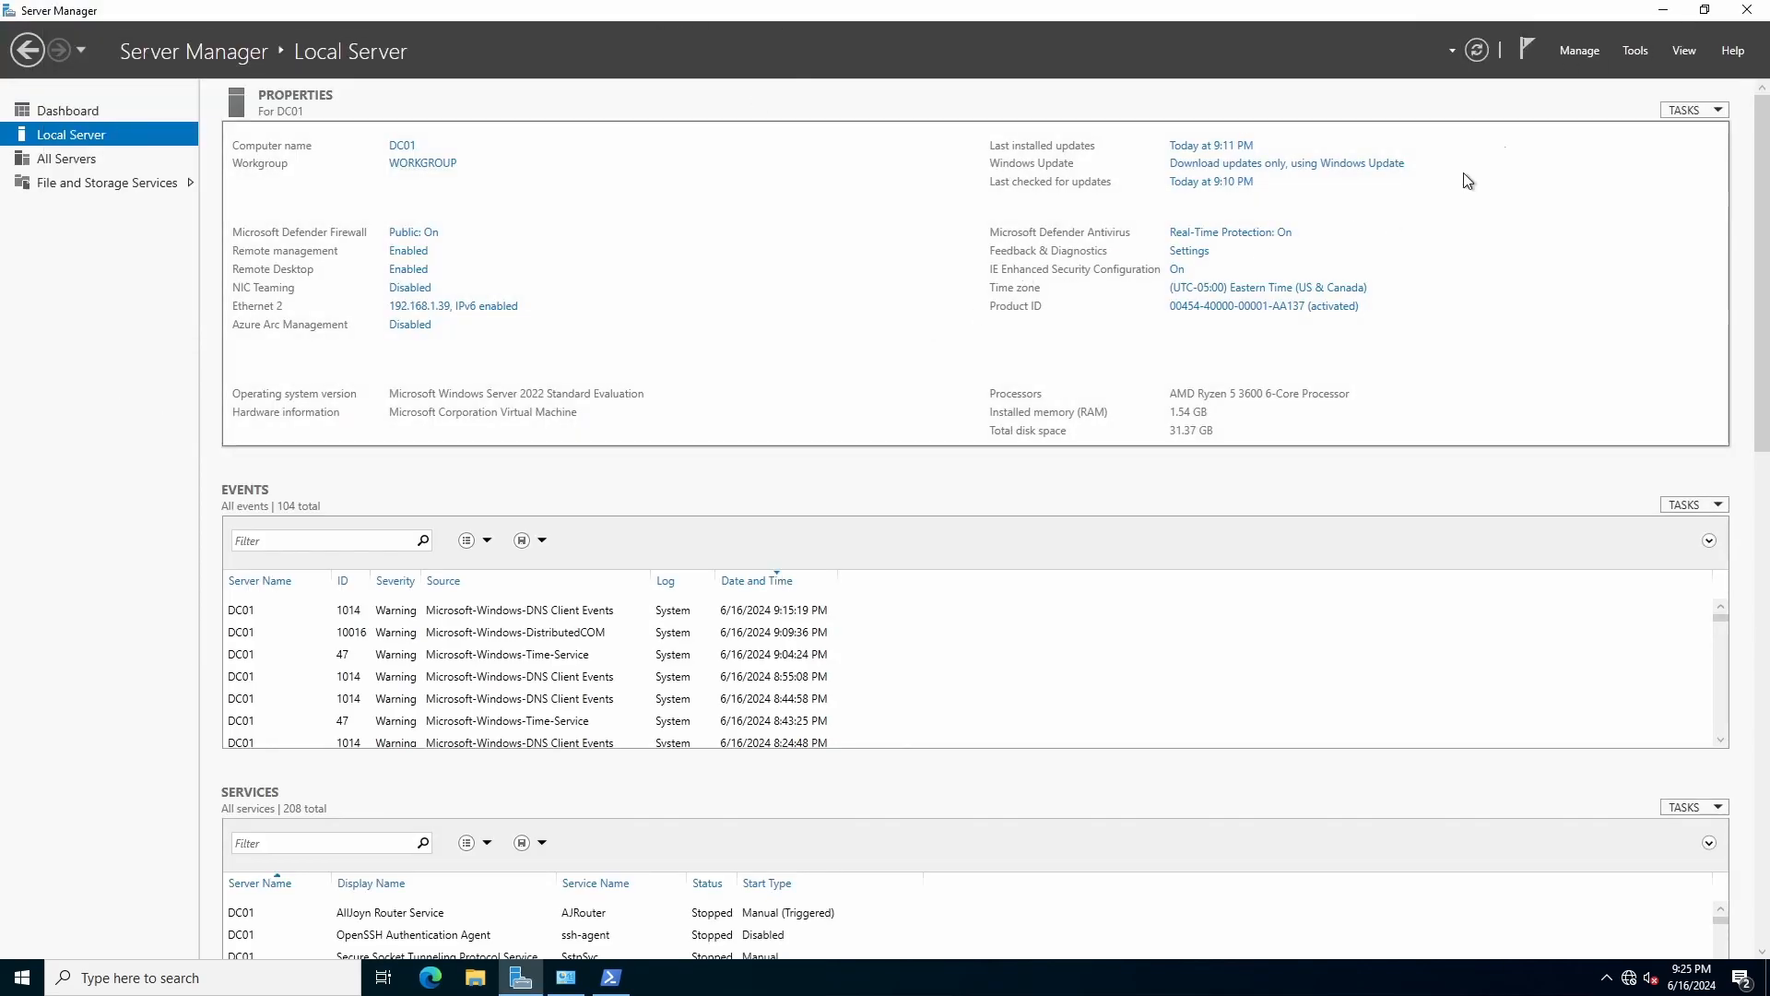
# Start Add Roles and Features with role-based installation targeting DC01.
pyautogui.click(1582, 55)
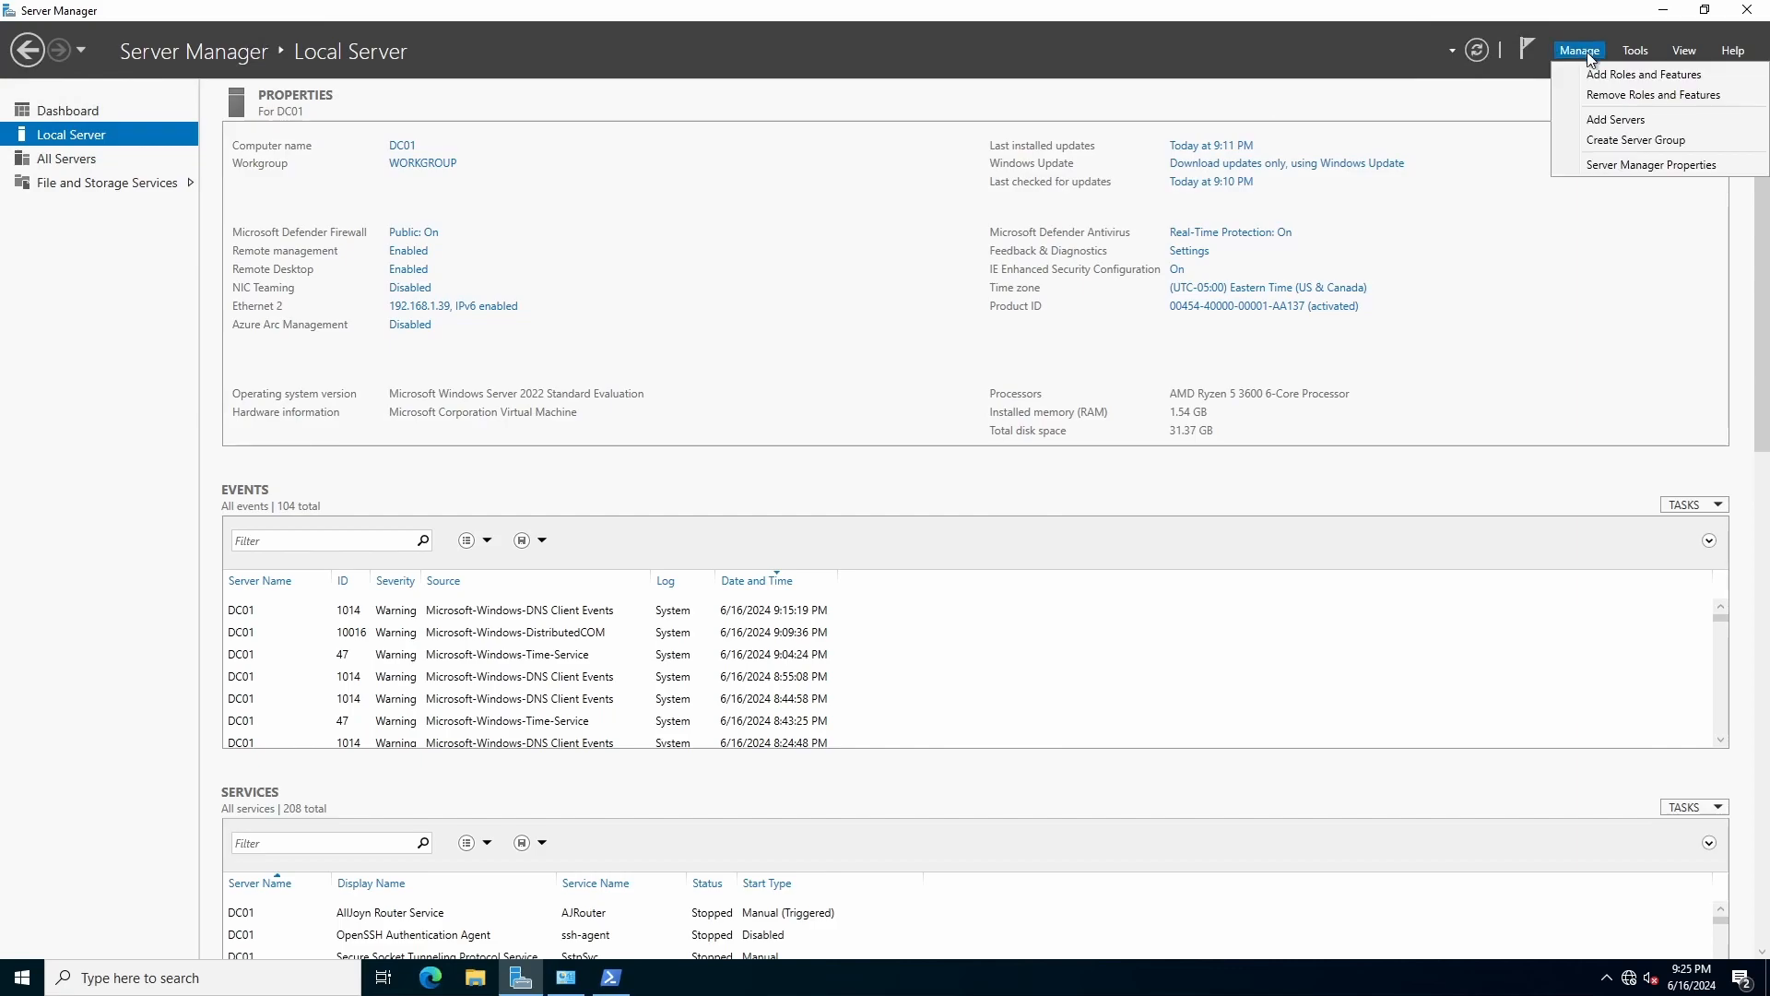
pyautogui.click(1600, 77)
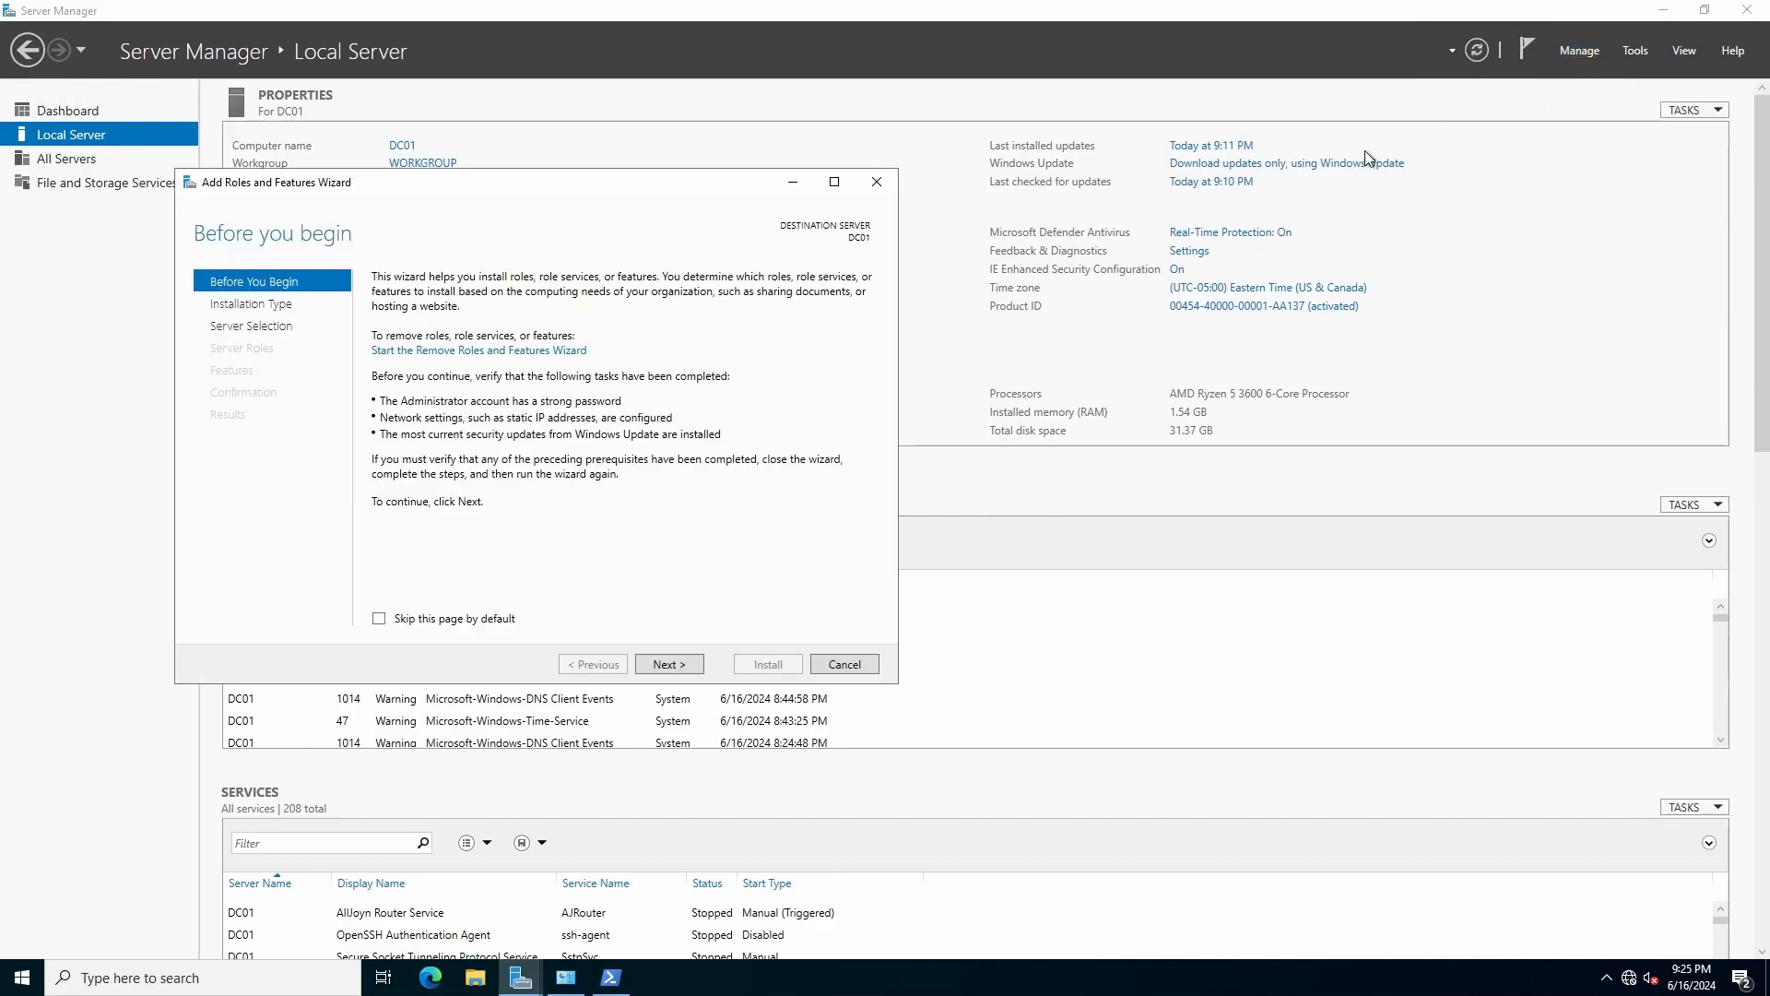
pyautogui.click(269, 310)
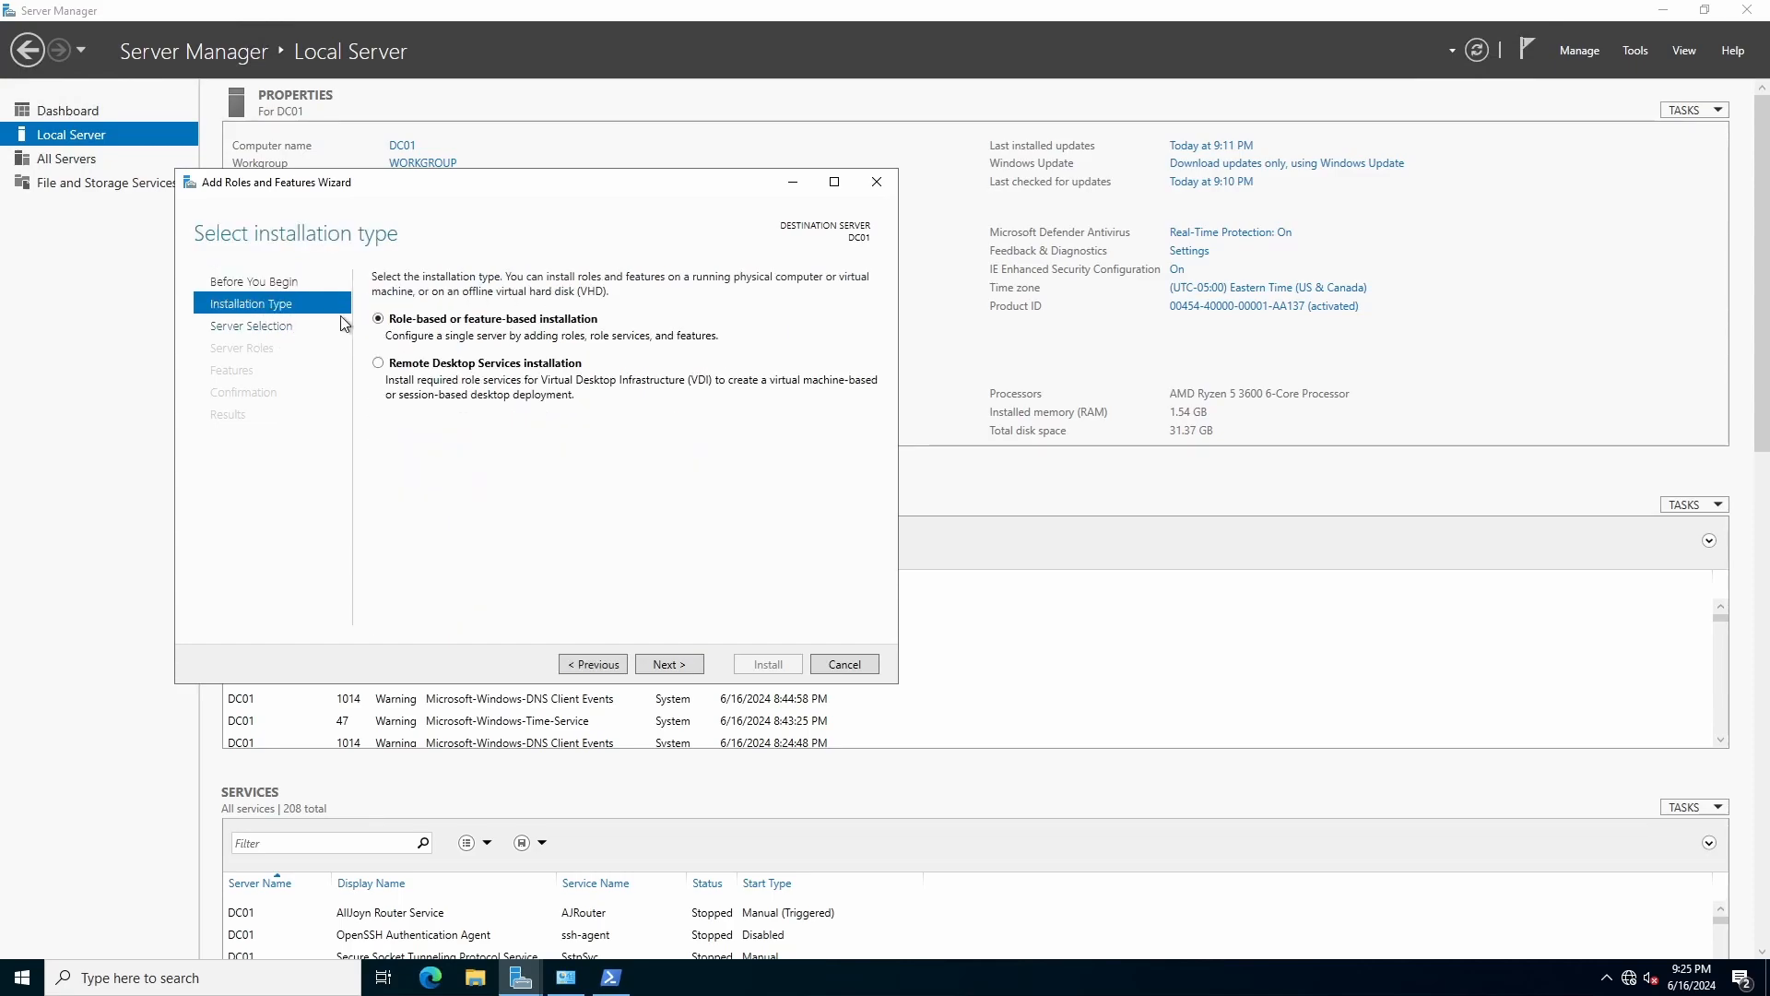
pyautogui.click(247, 329)
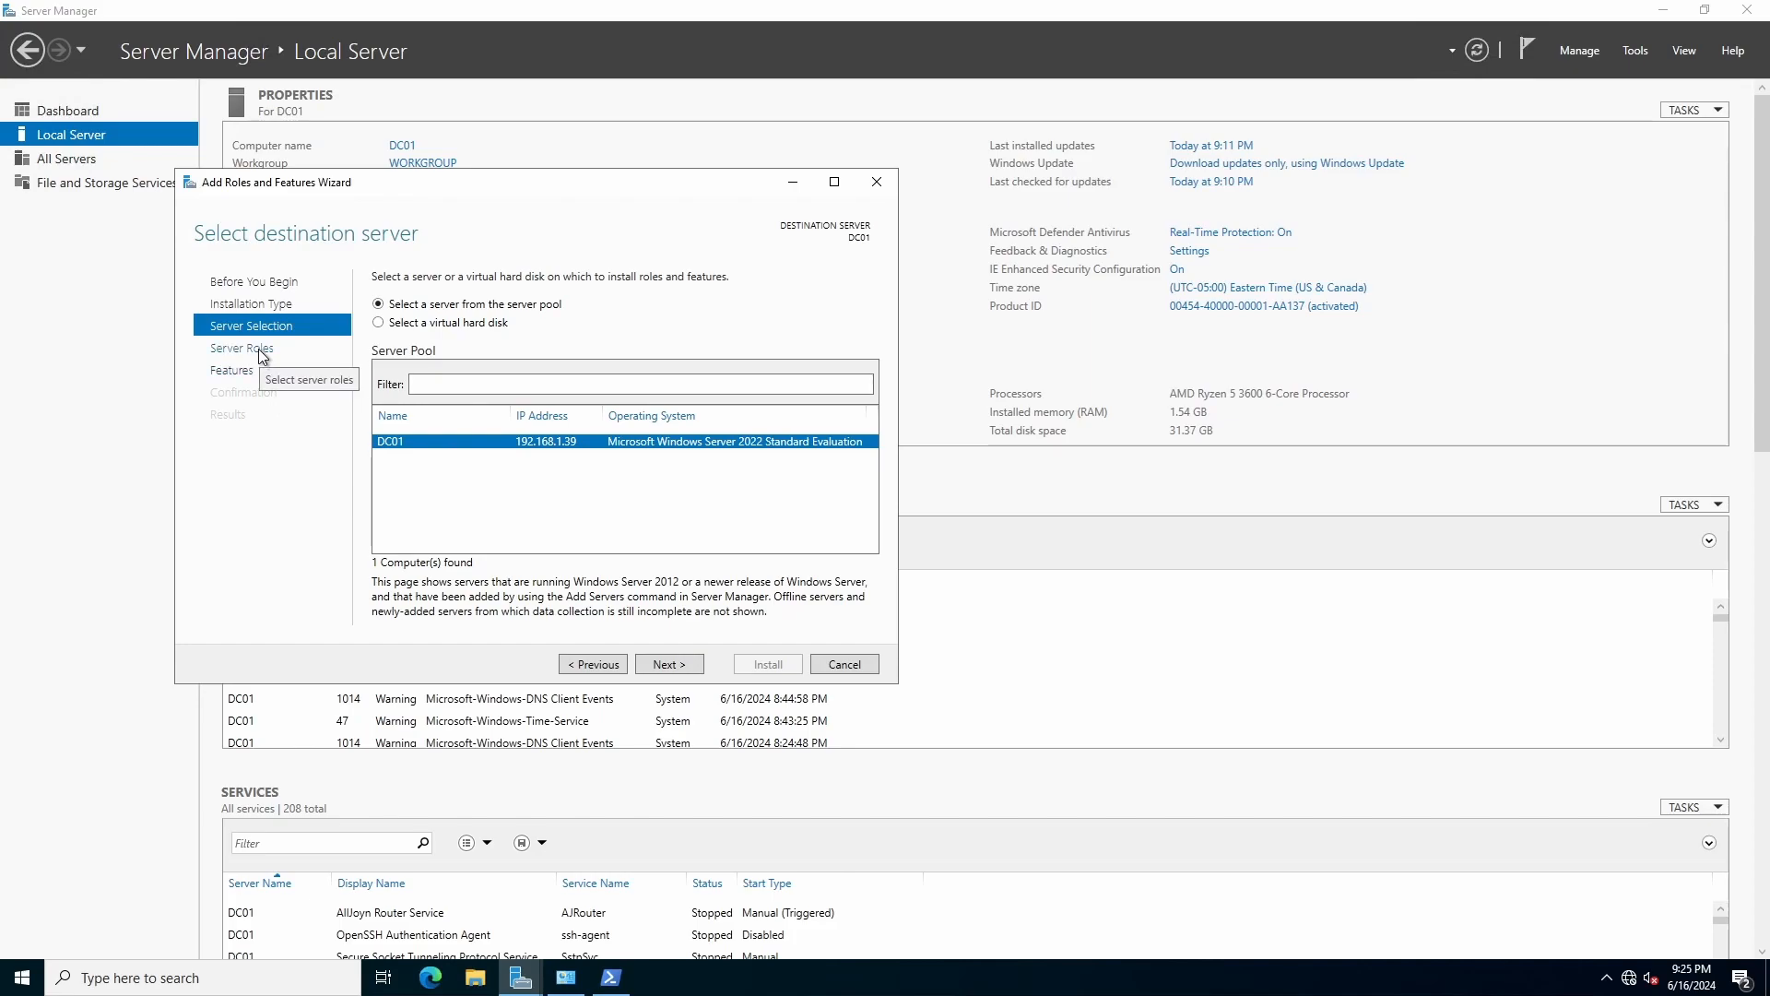
pyautogui.click(261, 356)
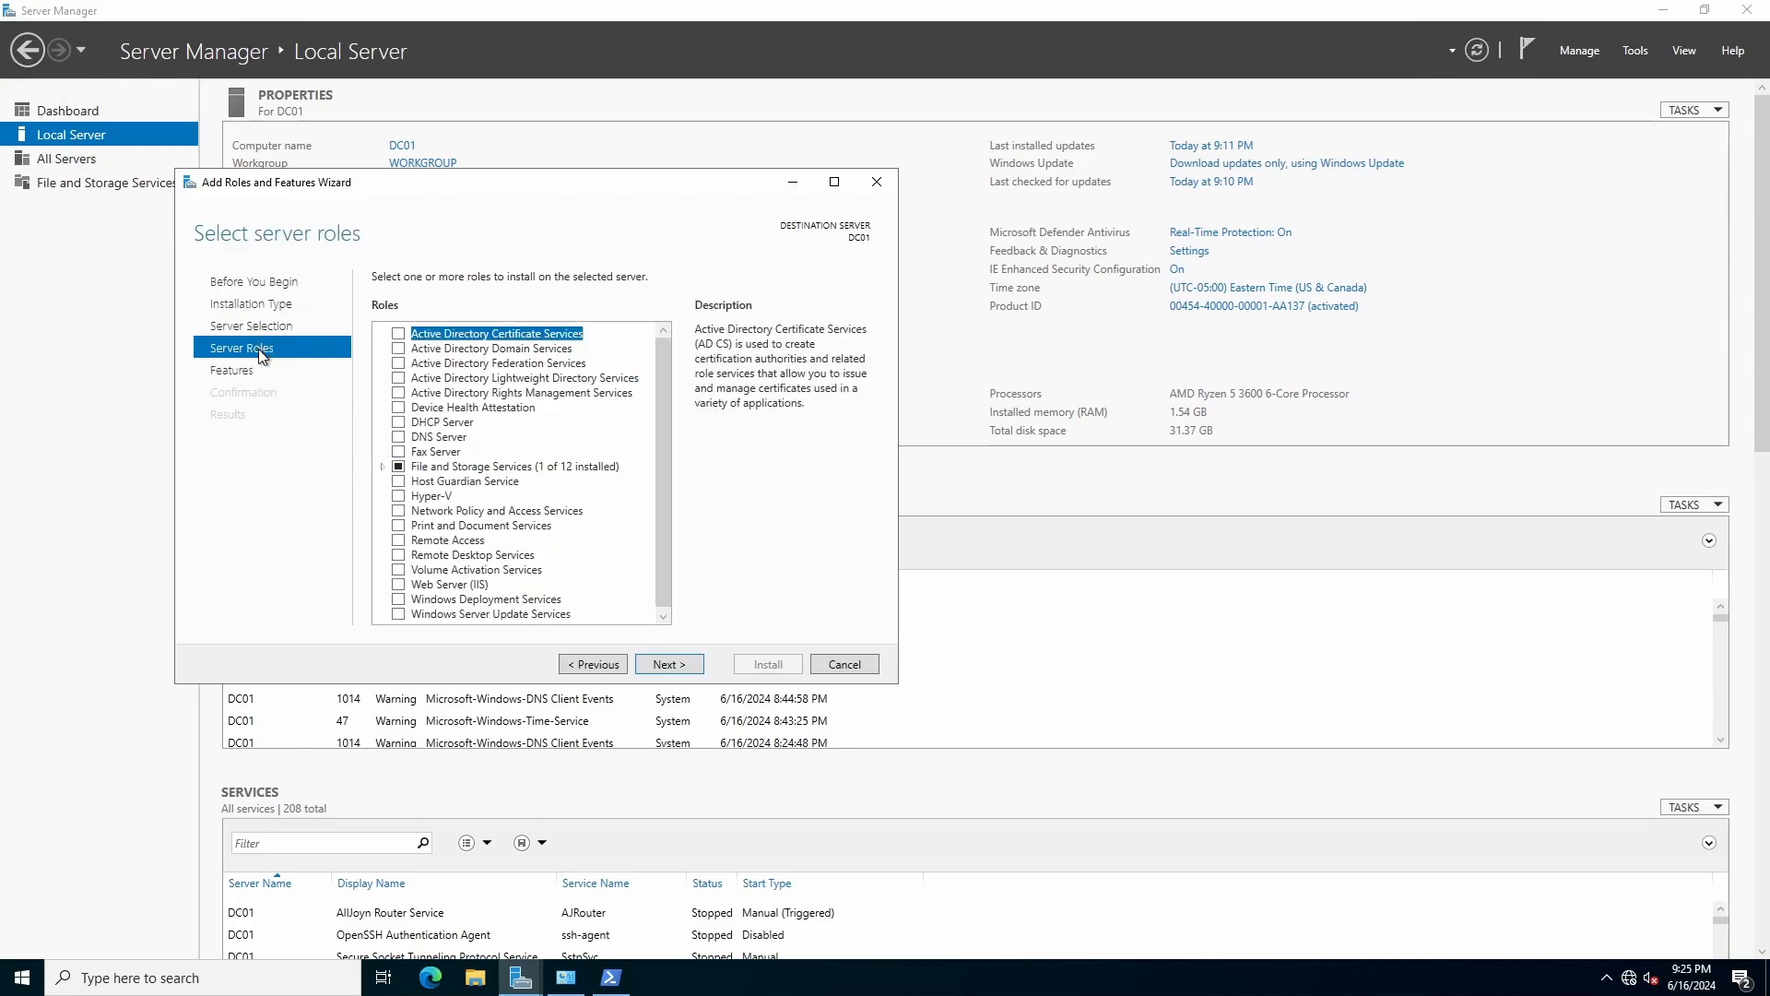
# Select Active Directory Domain Services with its required tools and advance to confirmation.
pyautogui.click(457, 351)
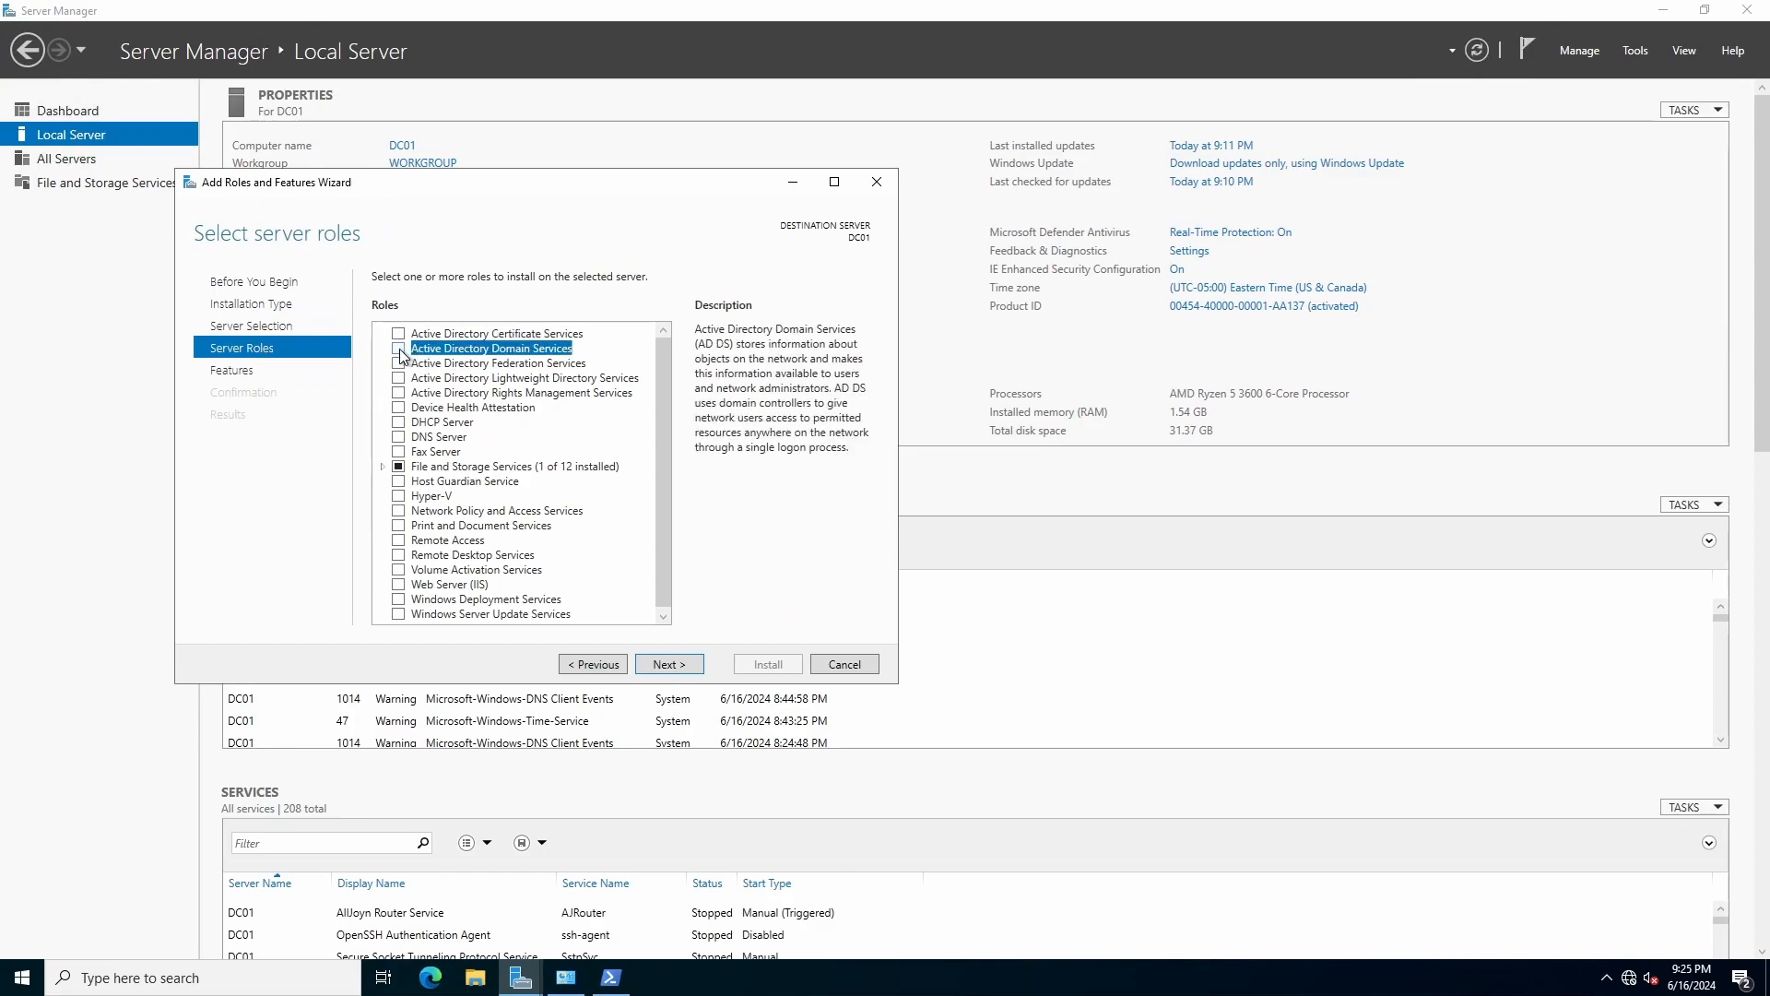
pyautogui.click(400, 348)
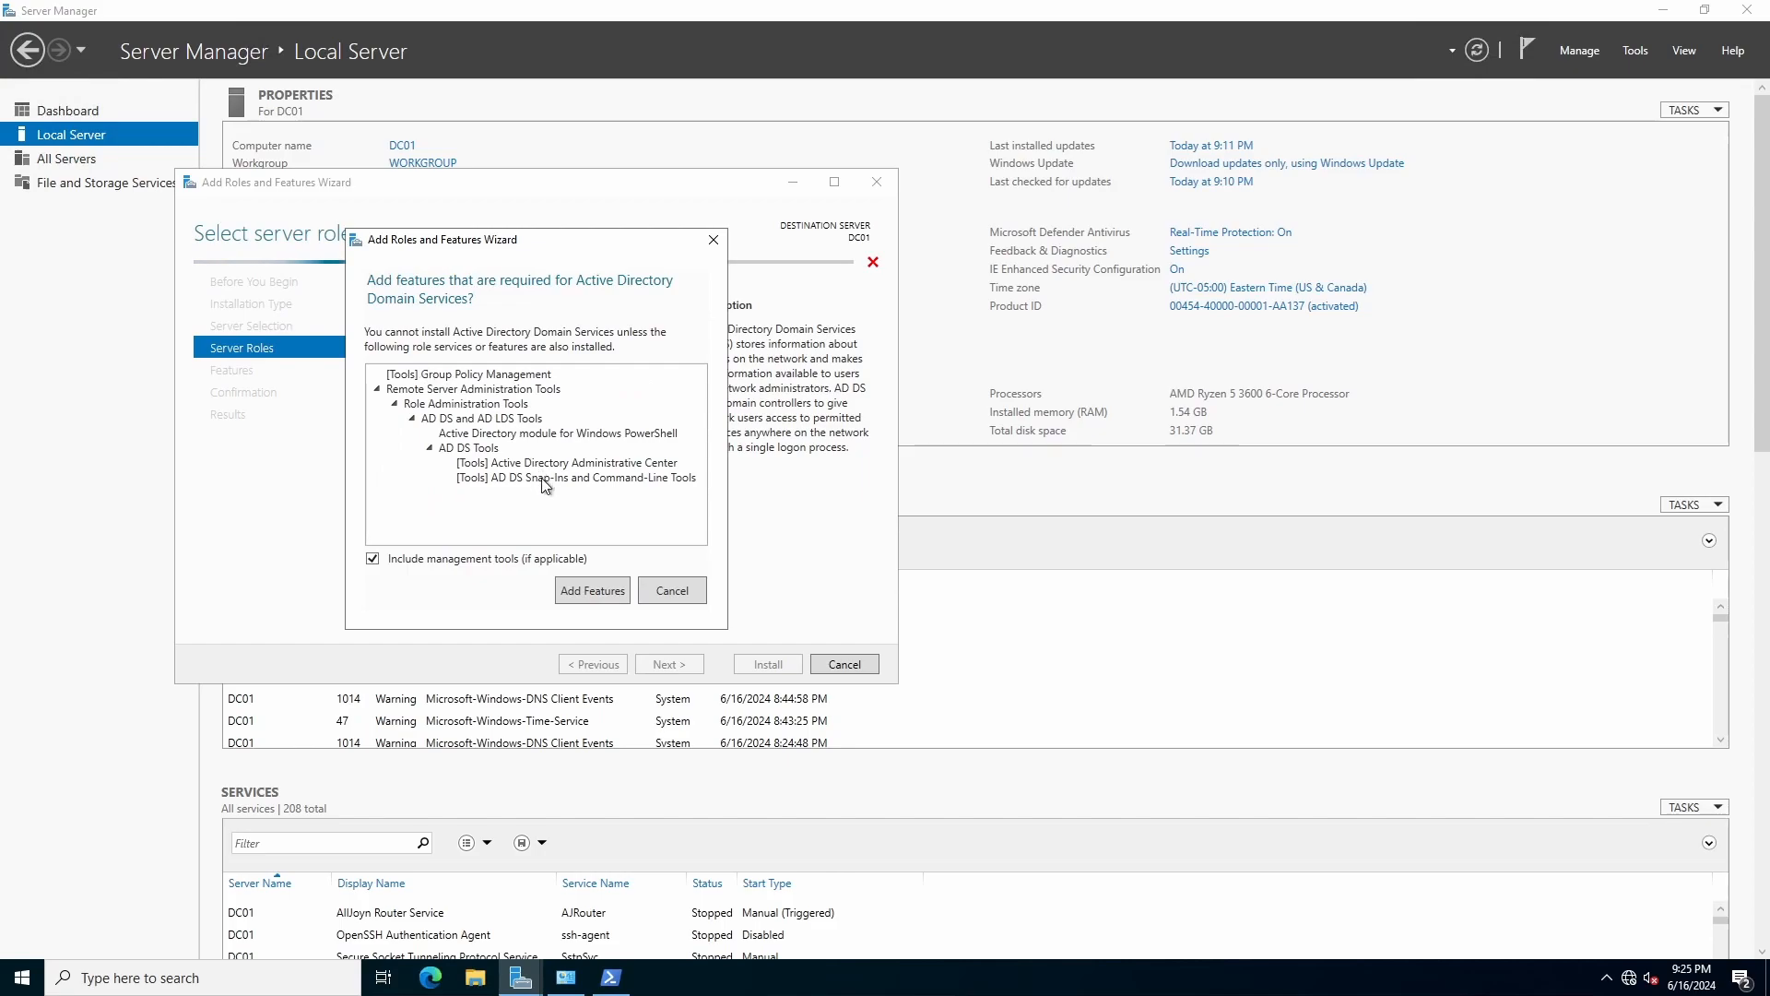
pyautogui.click(582, 591)
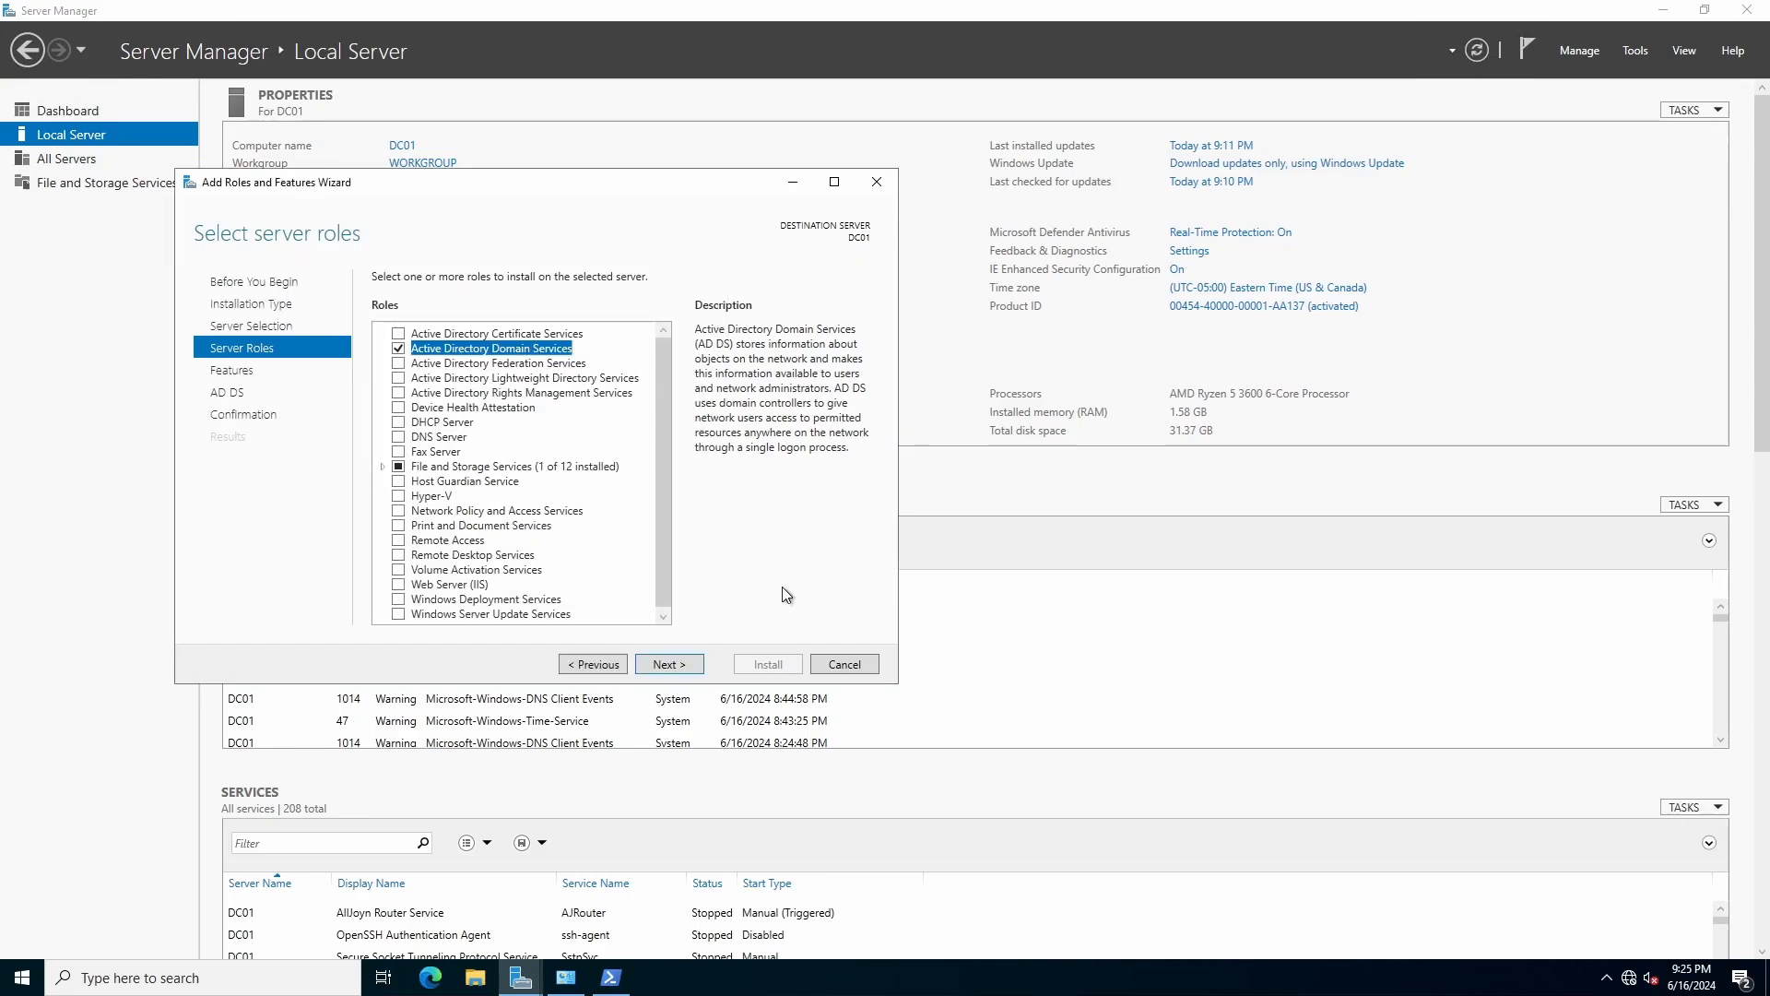
pyautogui.click(667, 664)
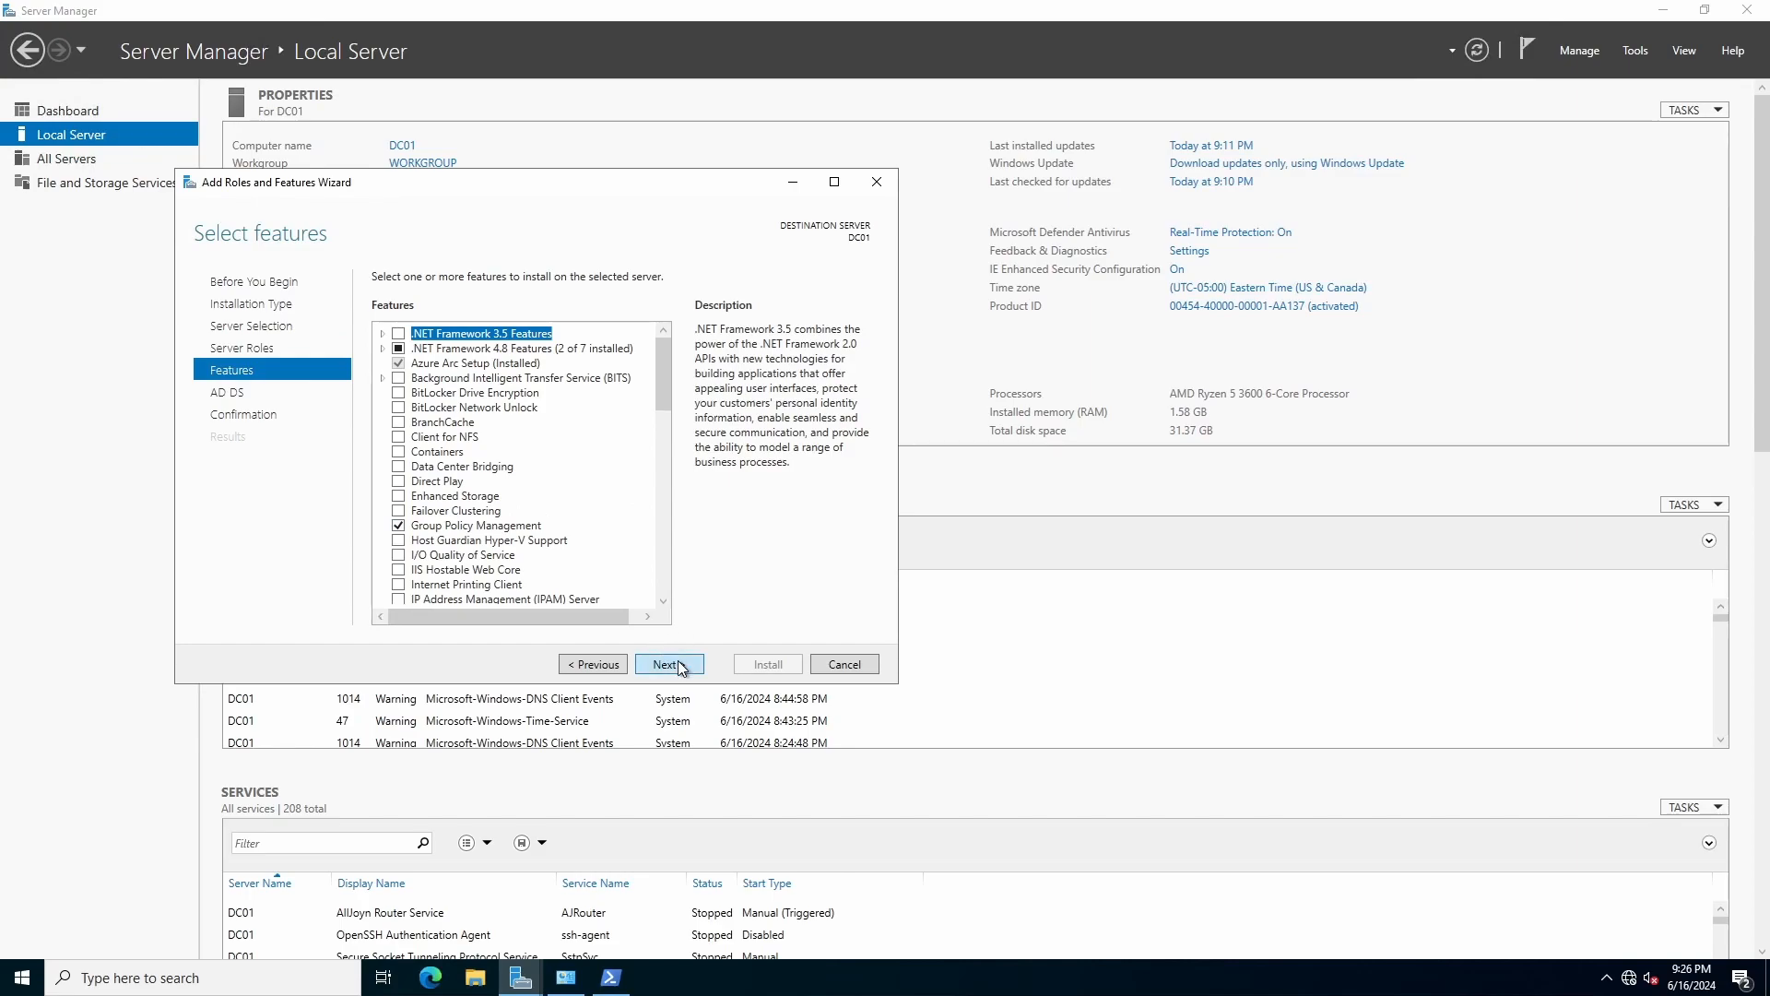
pyautogui.click(668, 664)
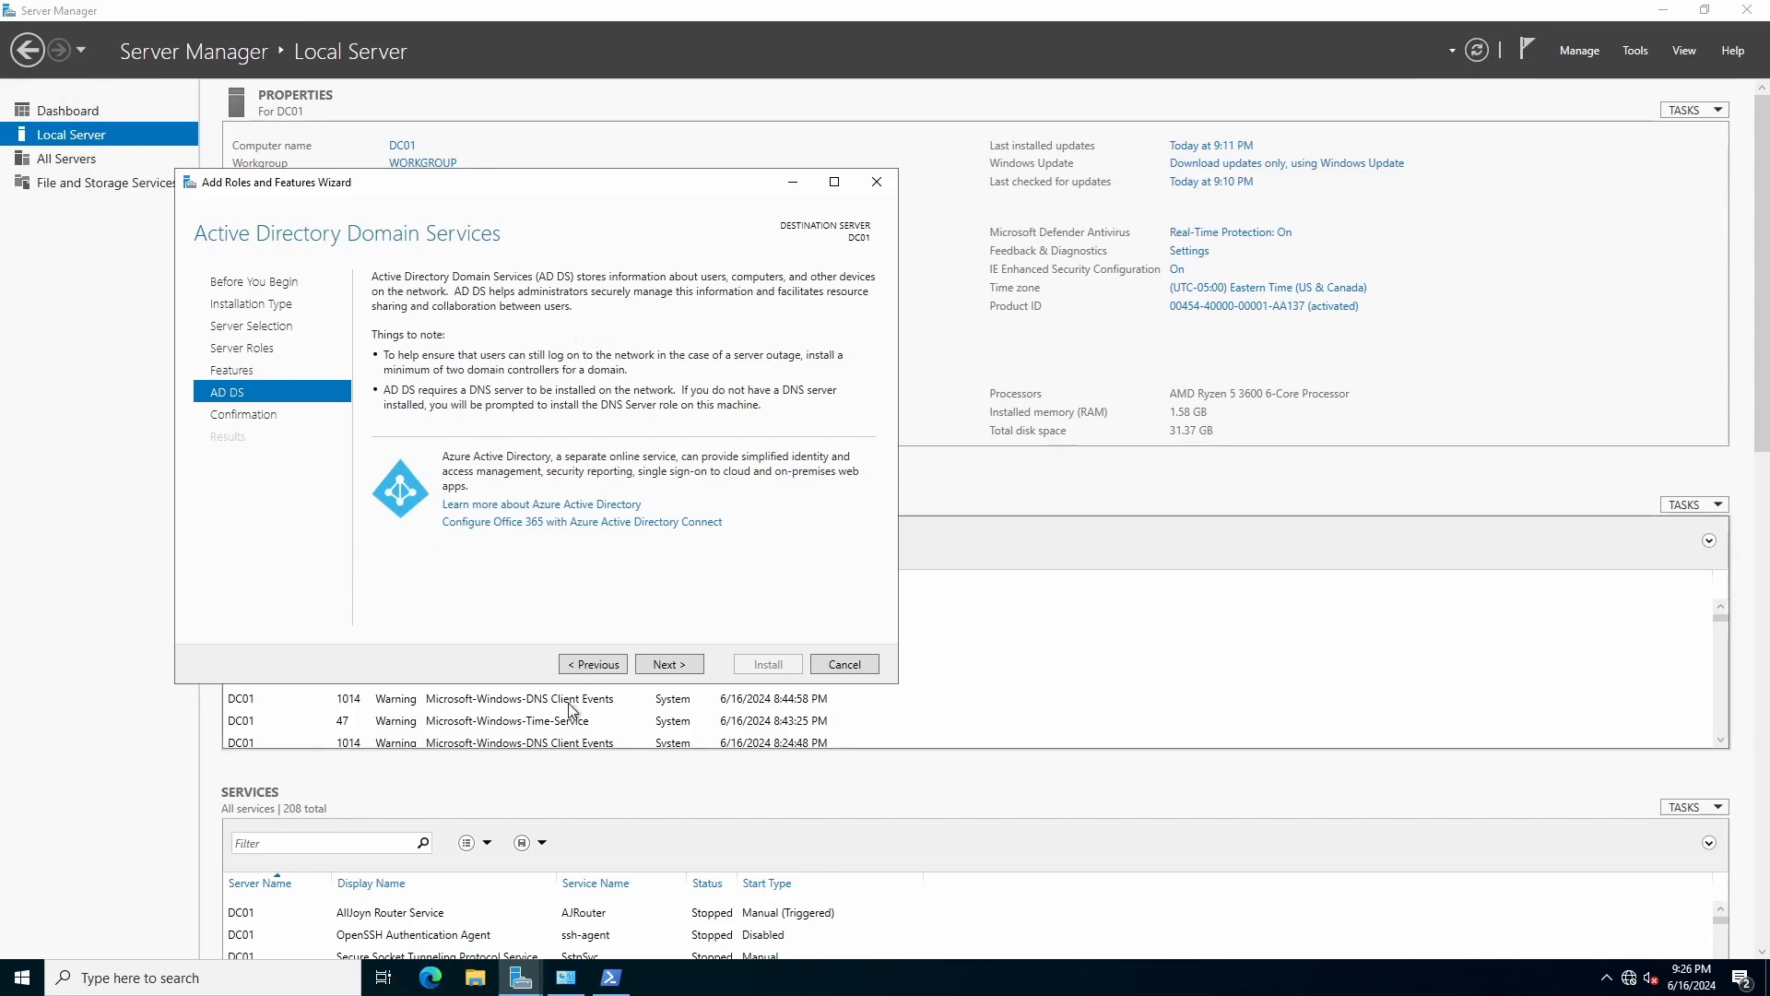
pyautogui.click(676, 665)
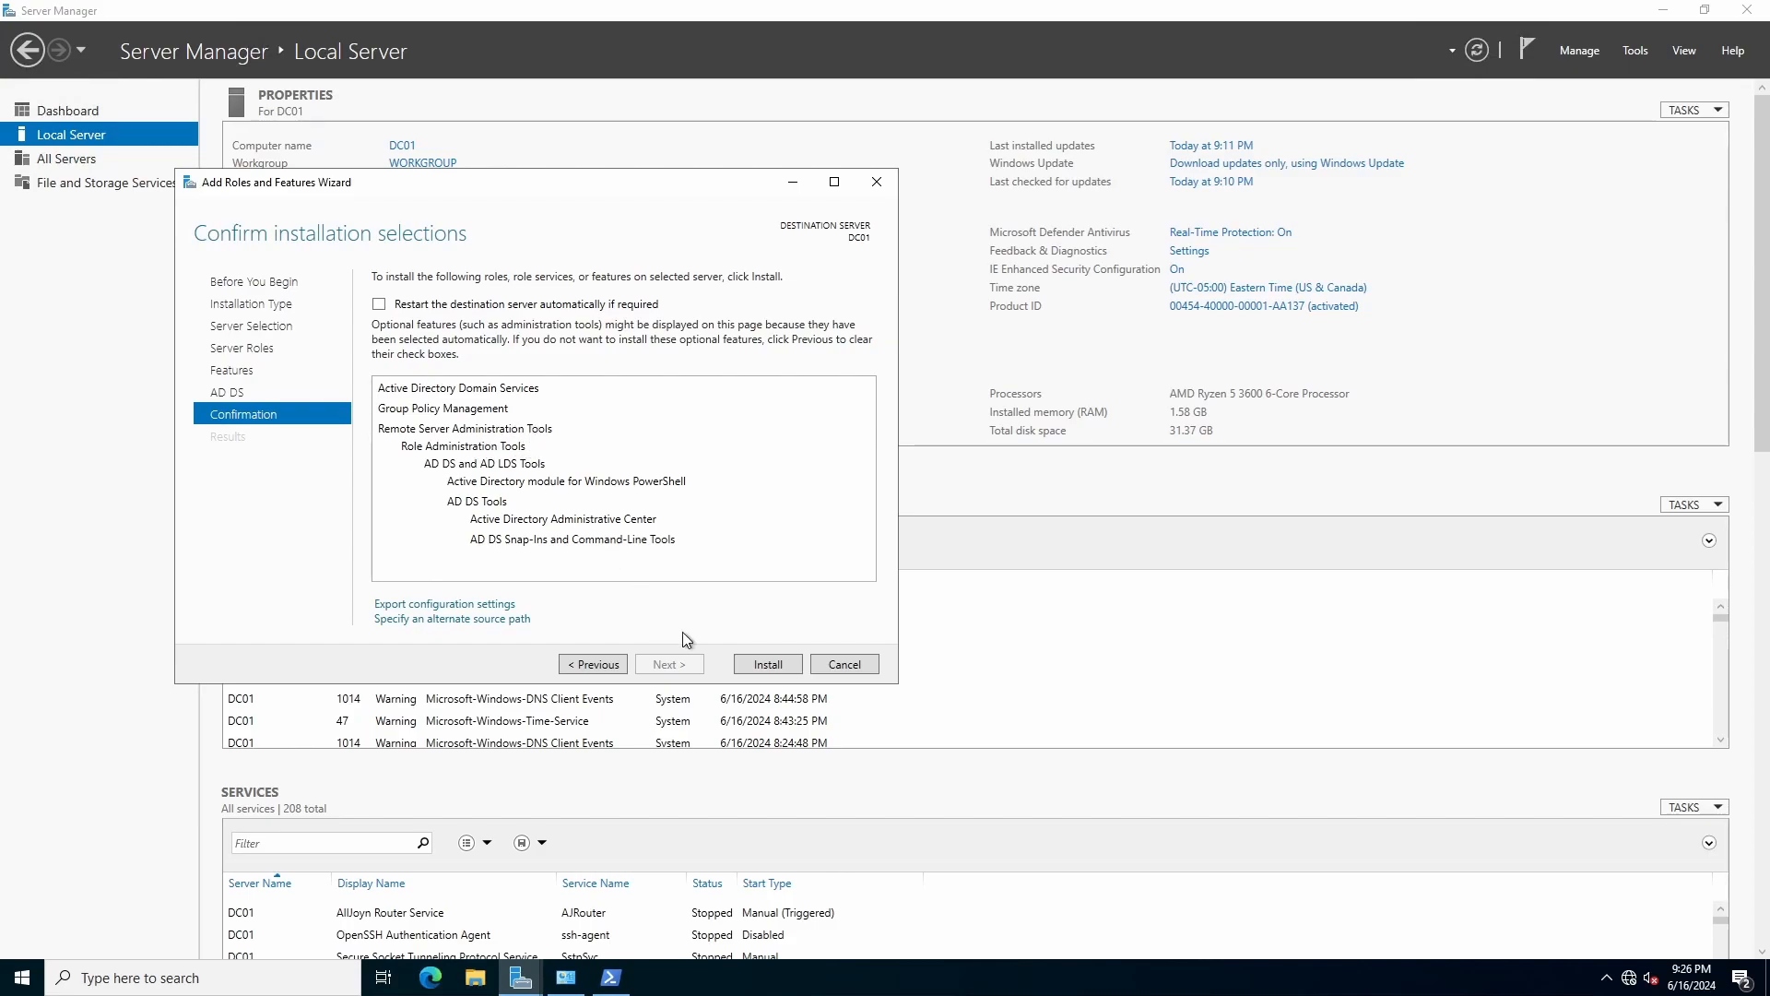
# Install AD DS on DC01, close the wizard and bring Server Manager forward.
pyautogui.click(769, 665)
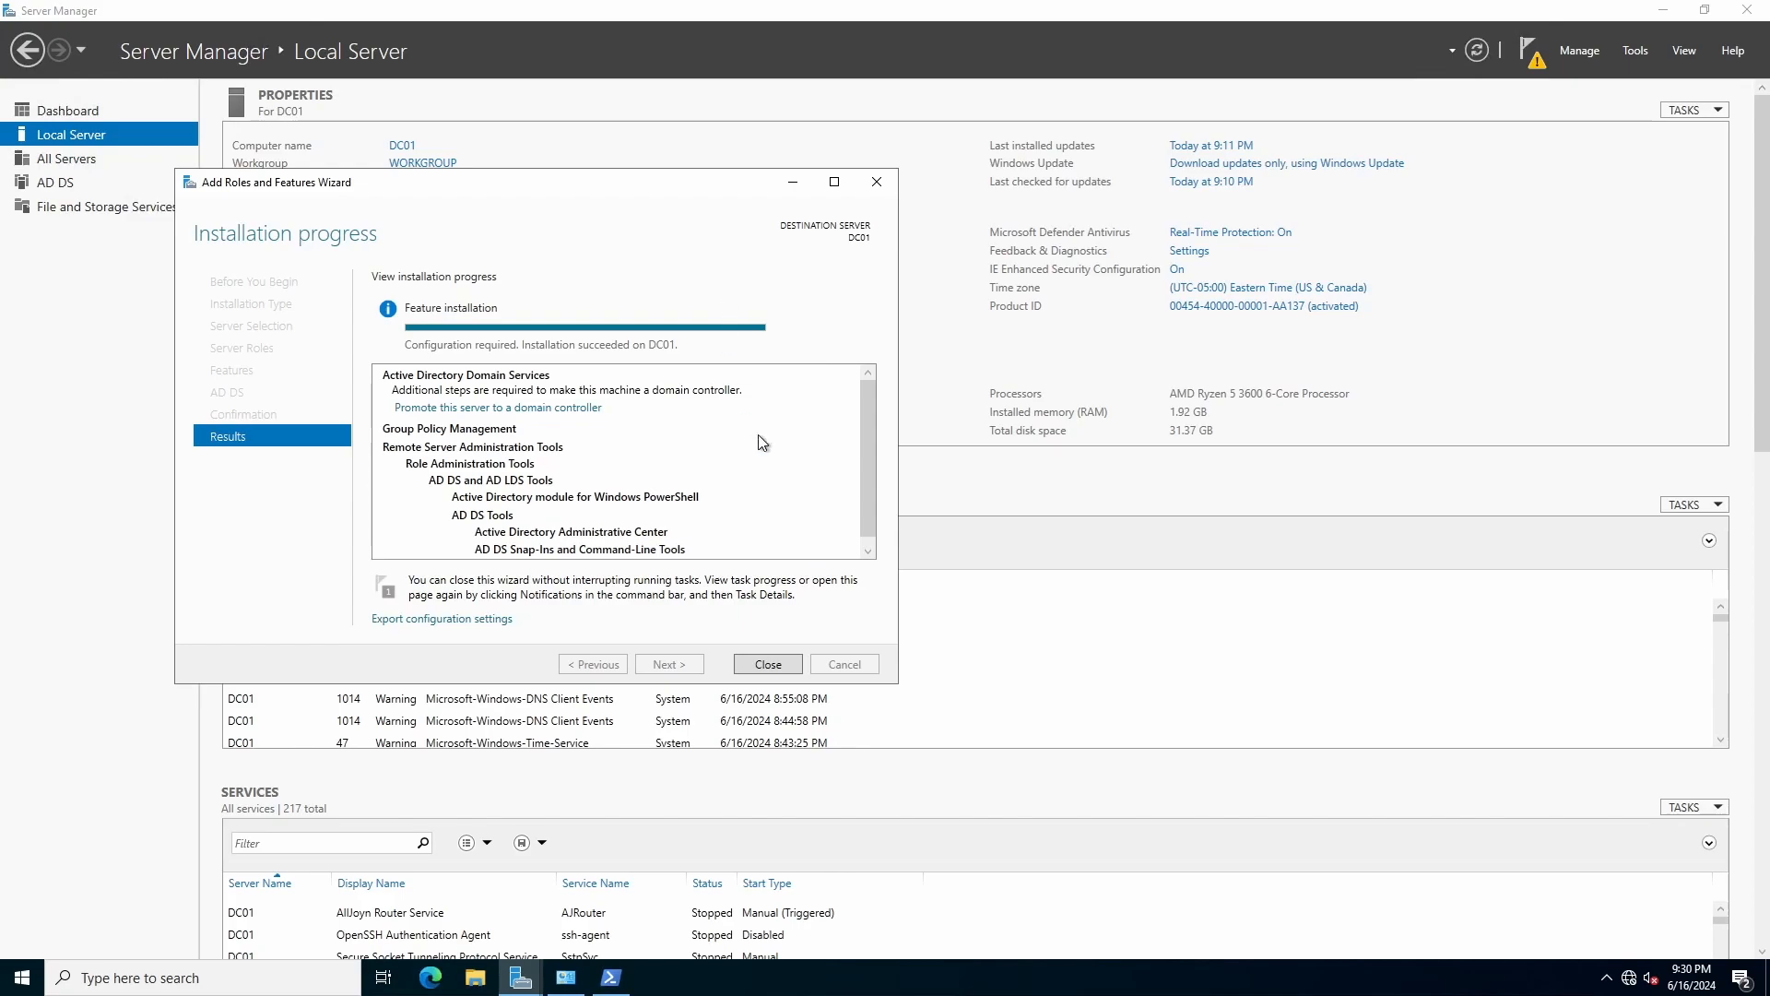
pyautogui.click(768, 664)
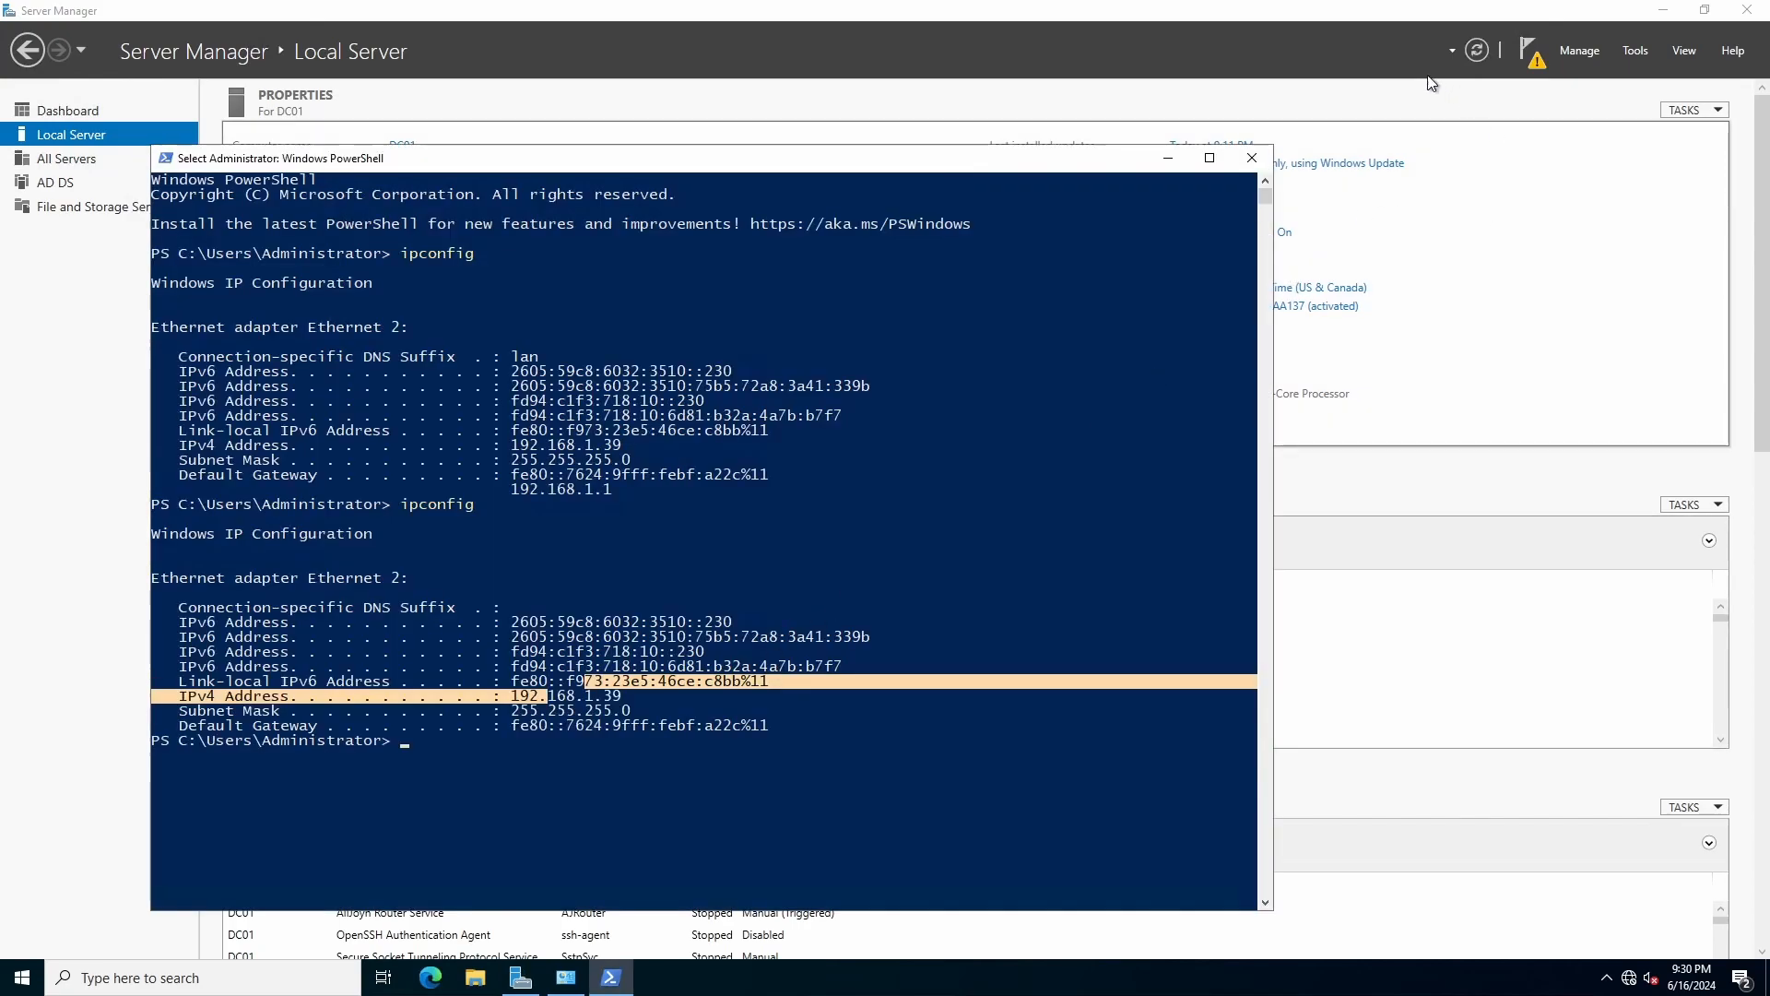
pyautogui.click(1242, 31)
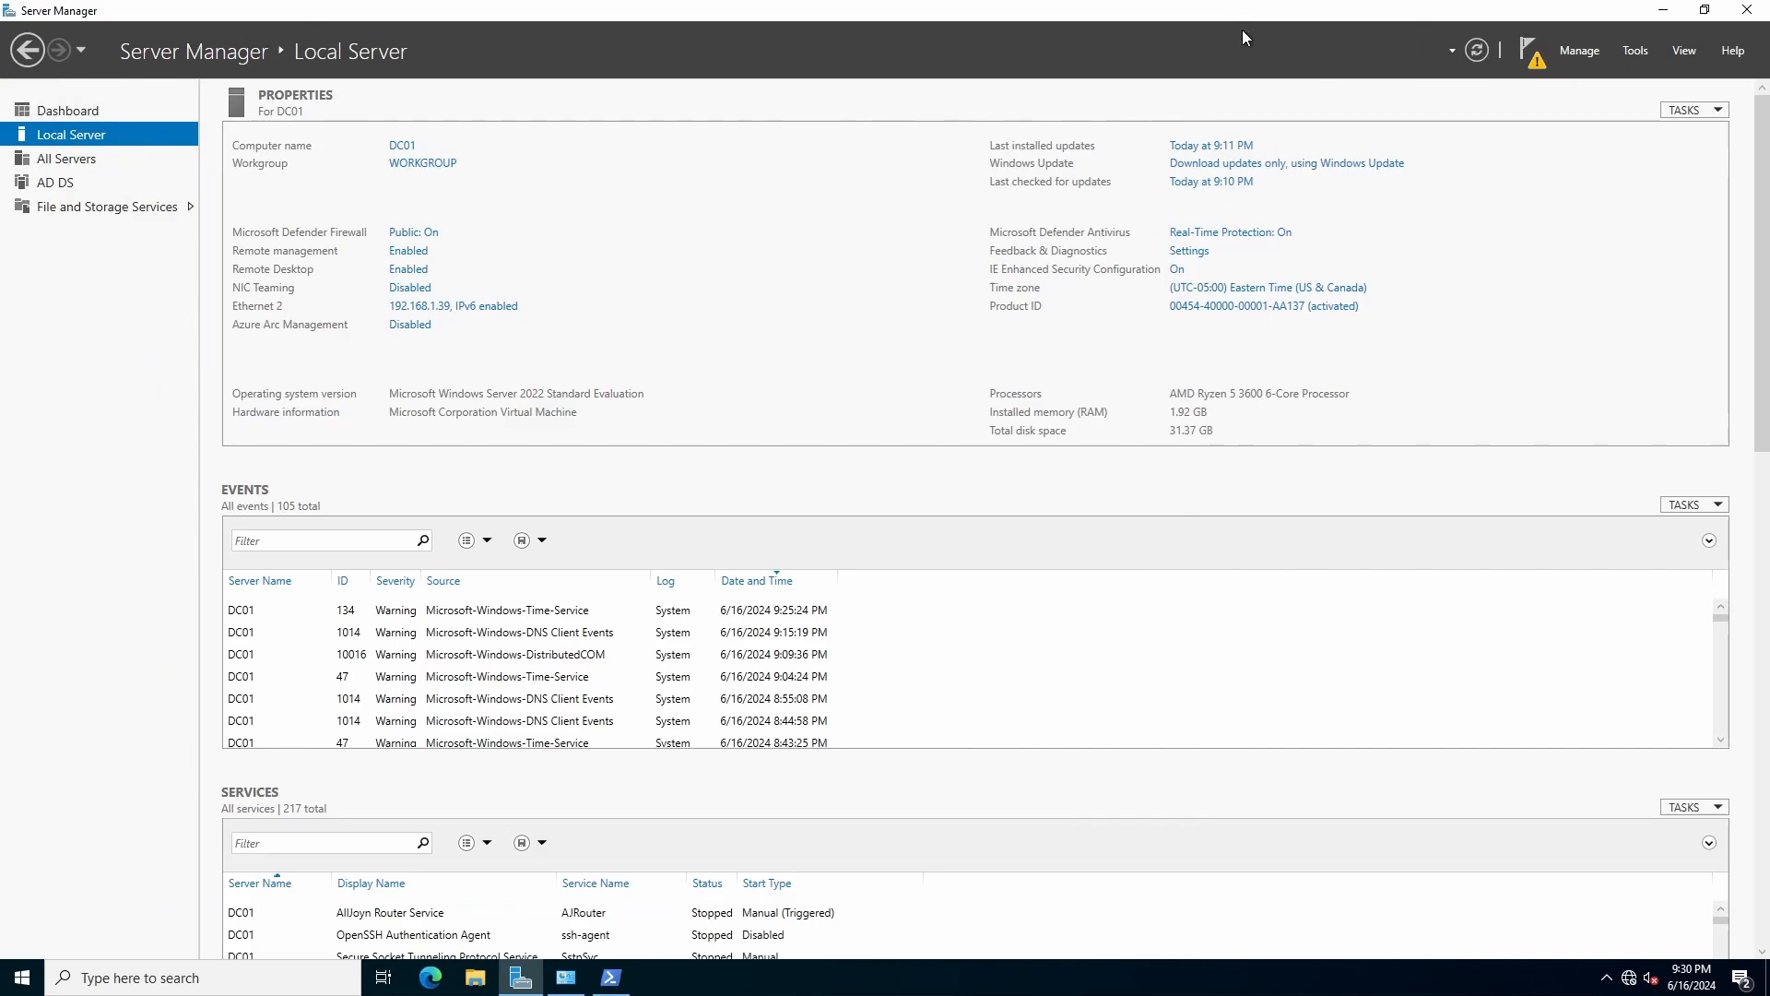
# Start promotion from notifications and add a new forest with root domain test.local.
pyautogui.click(1535, 61)
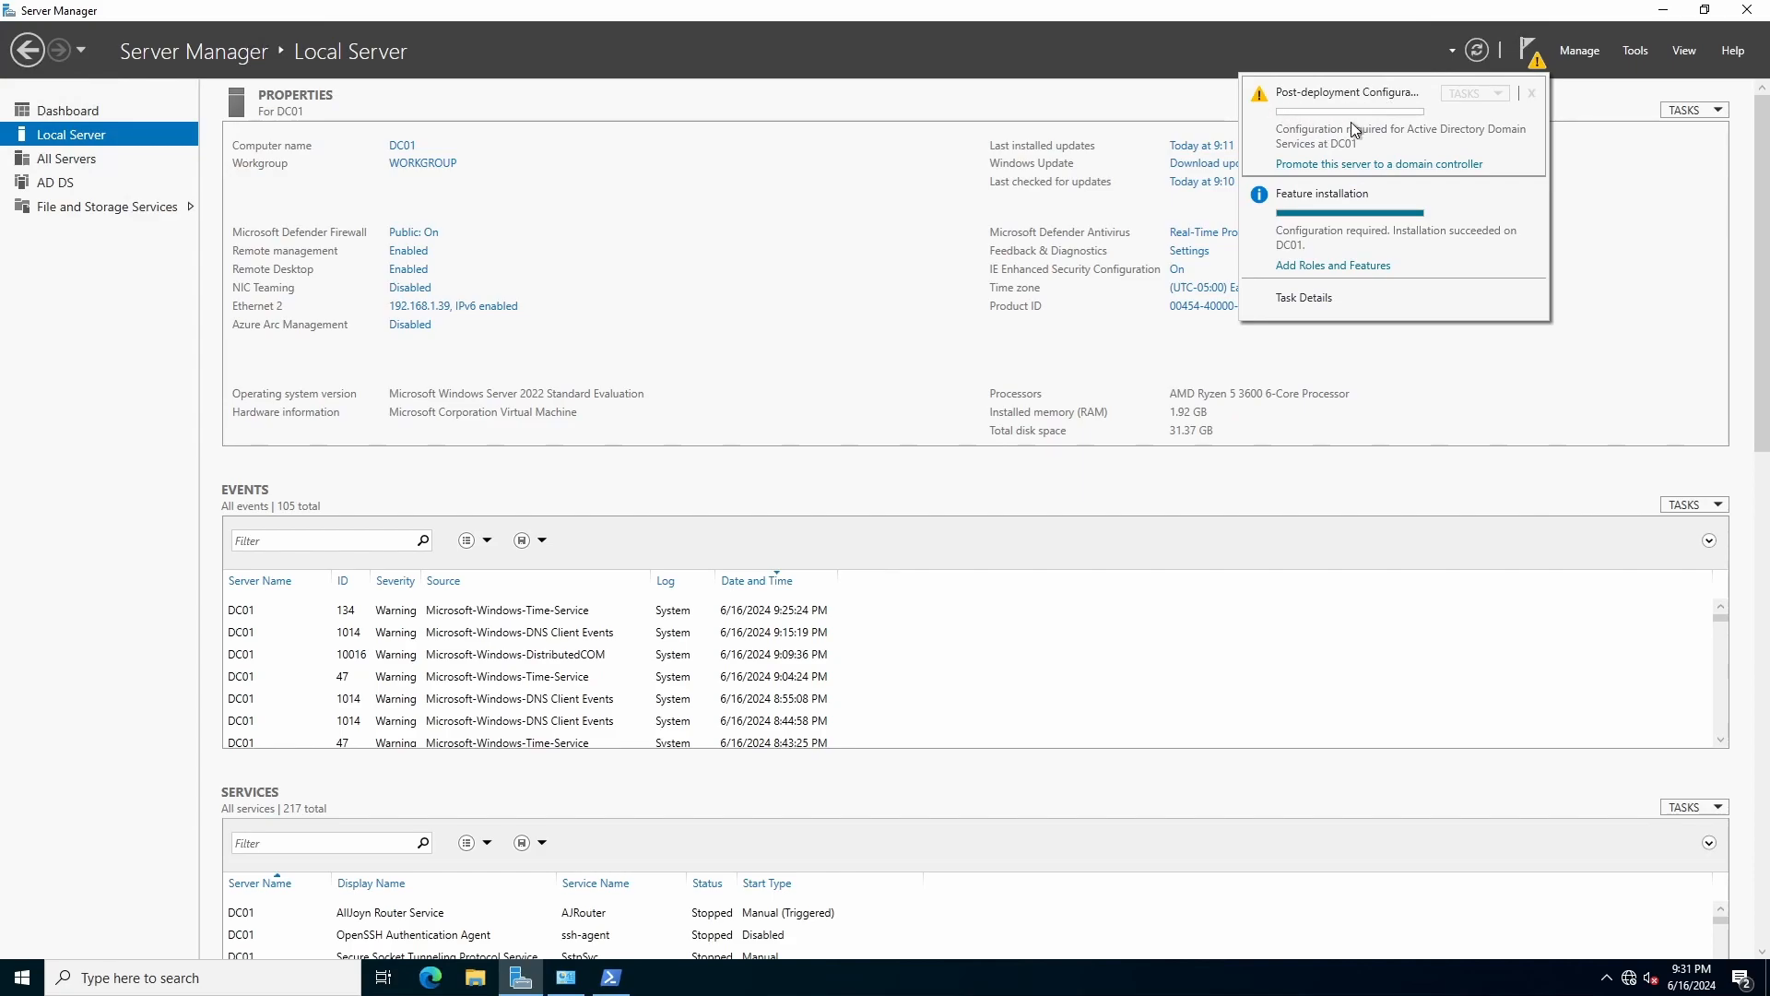
pyautogui.click(1403, 166)
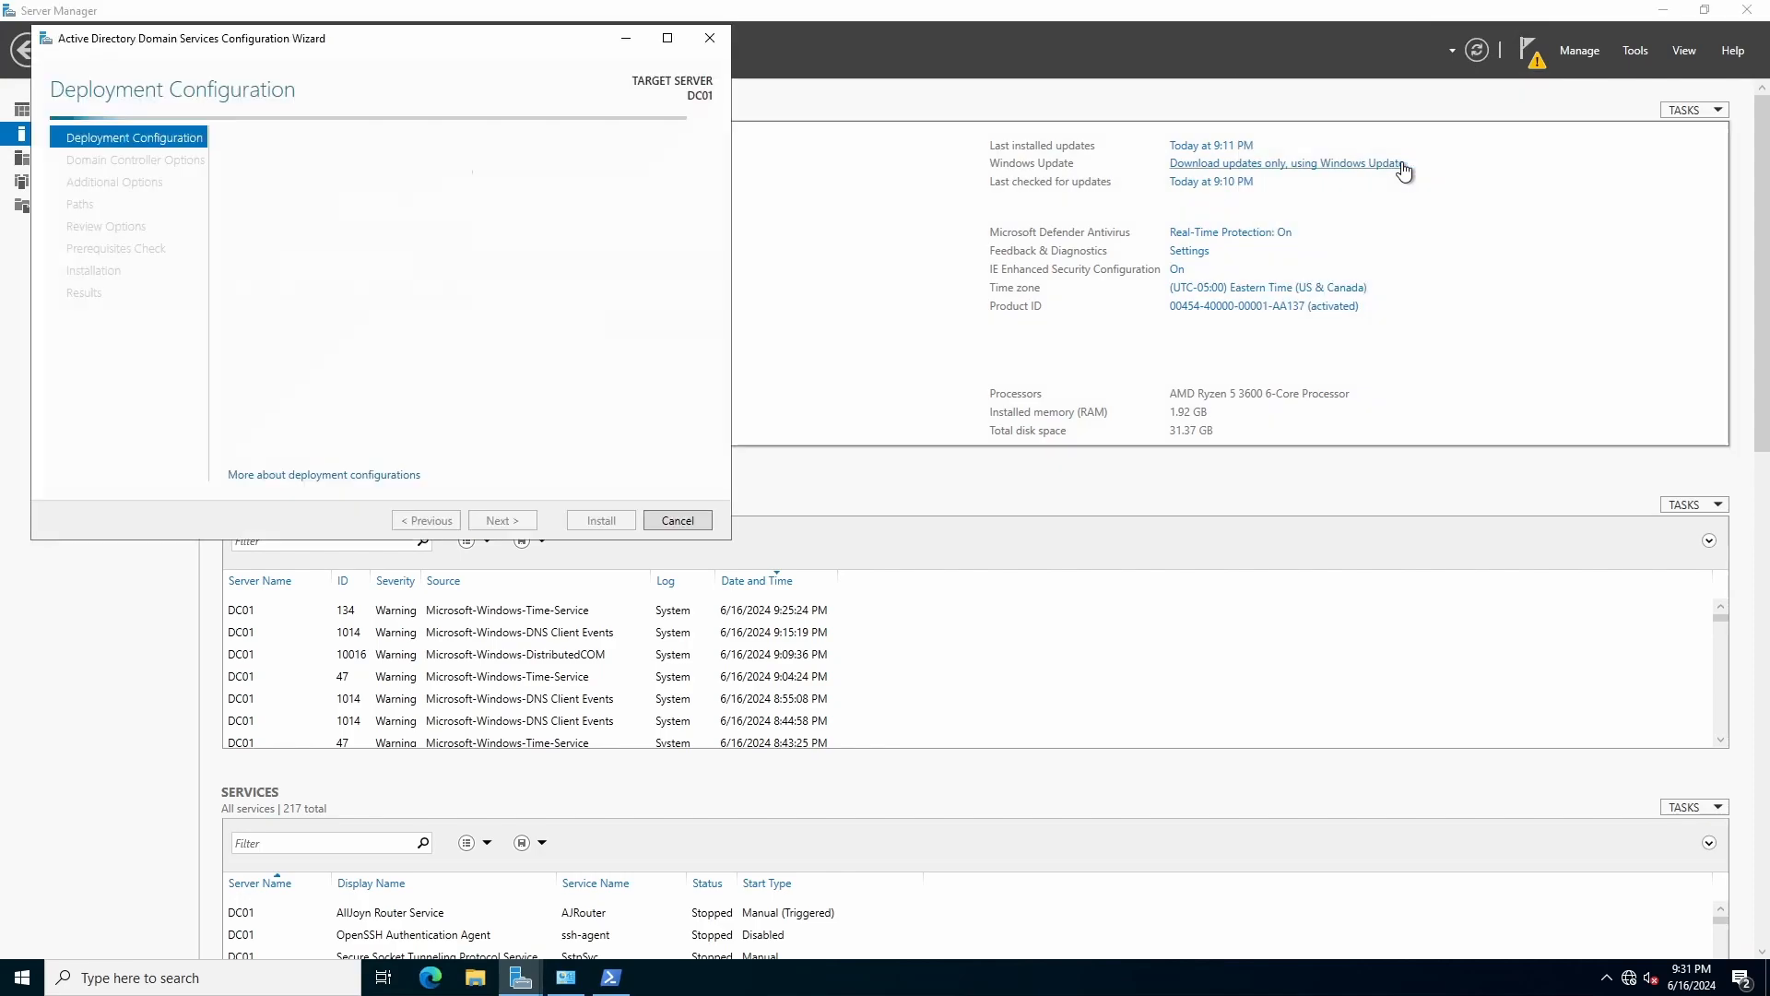
pyautogui.moveTo(486, 51); pyautogui.dragTo(940, 196)
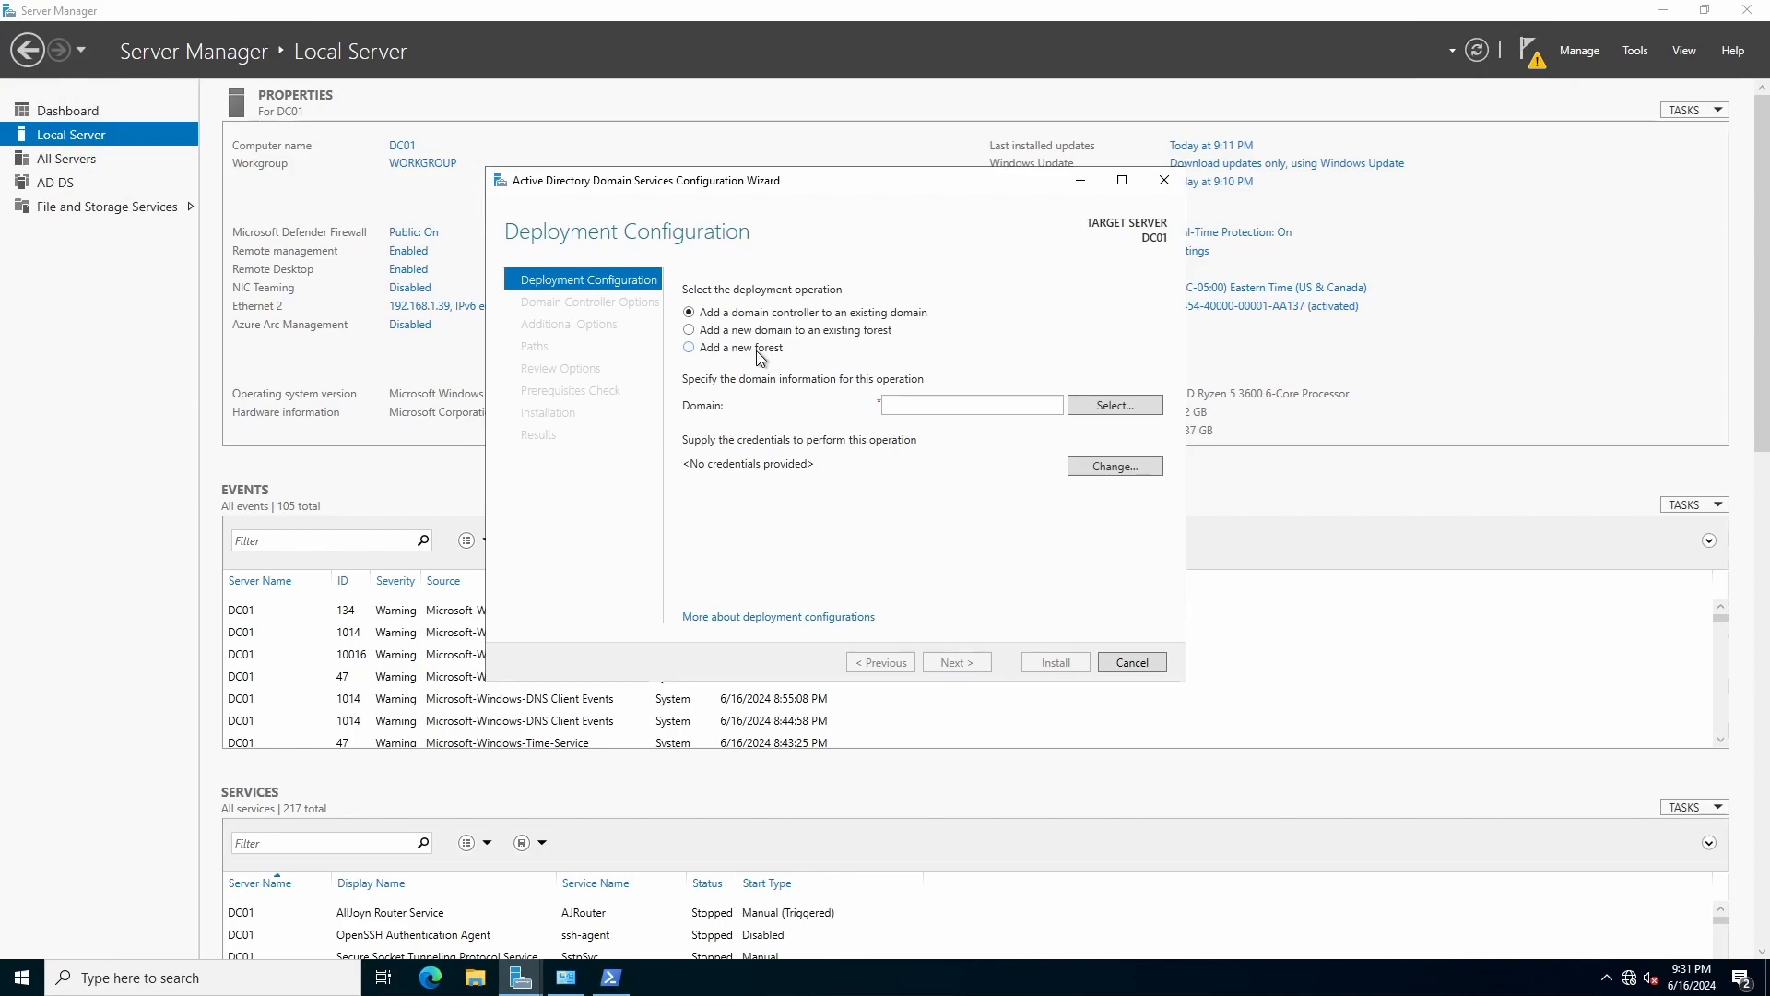
pyautogui.click(738, 348)
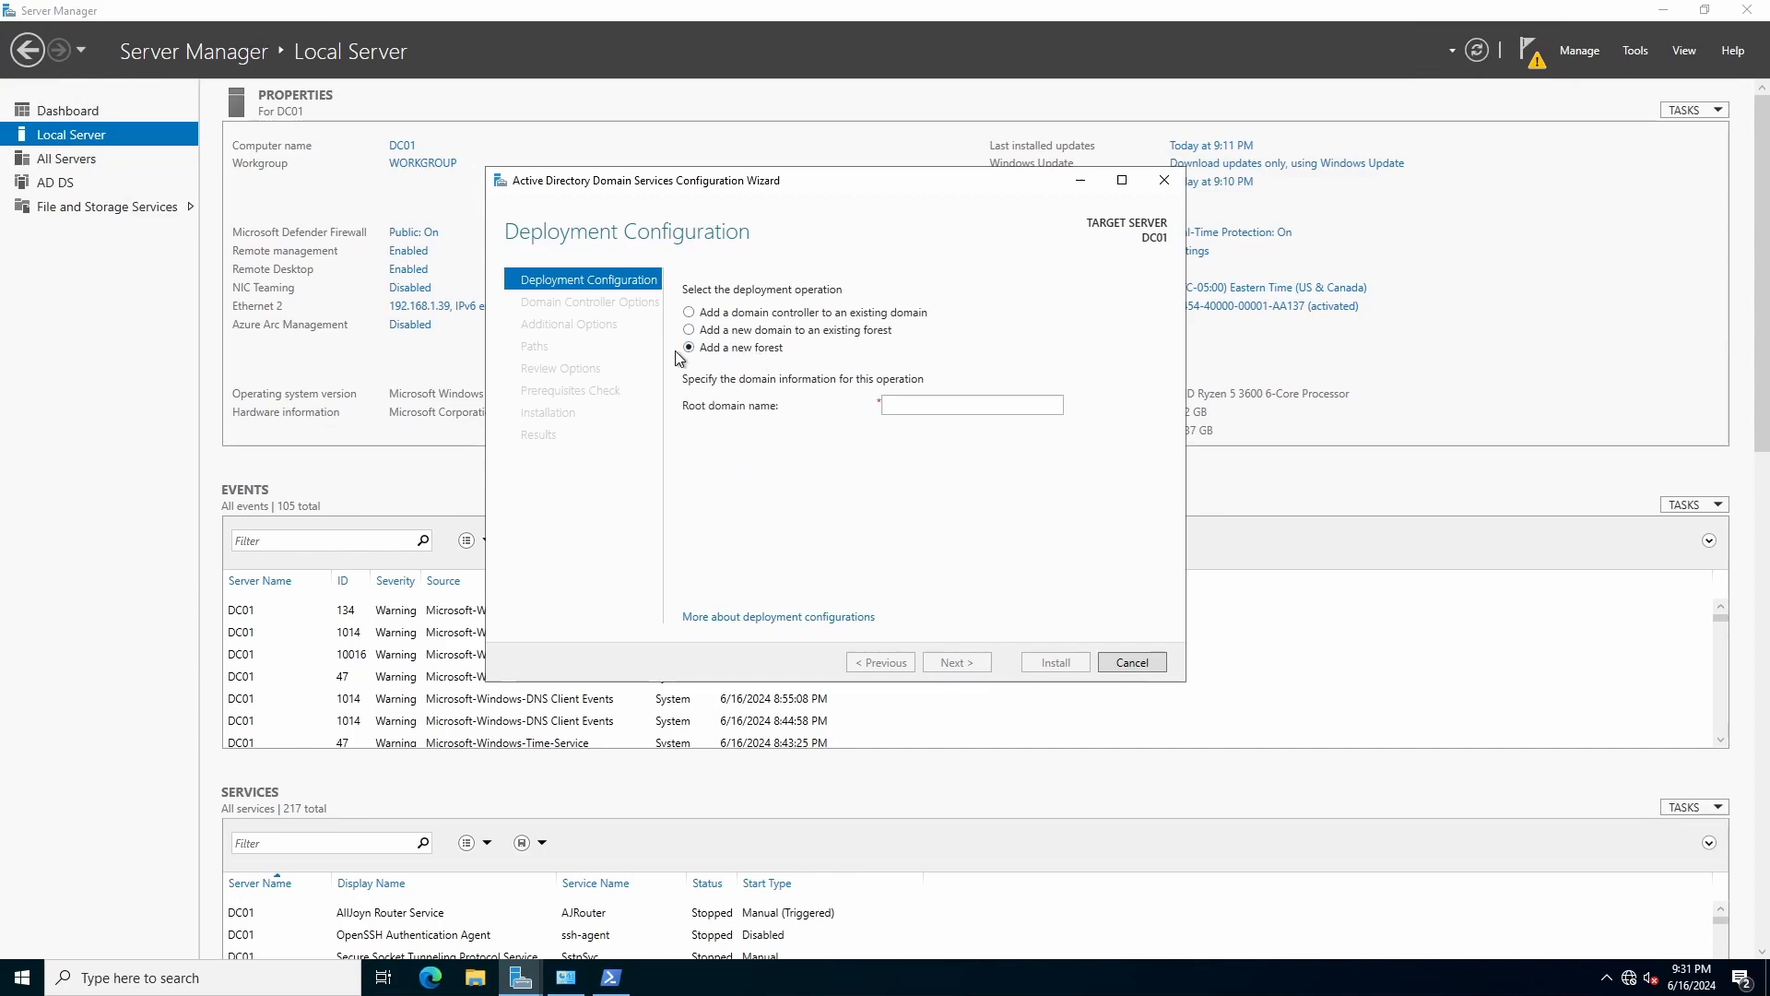
pyautogui.click(940, 403)
pyautogui.write('test.local')
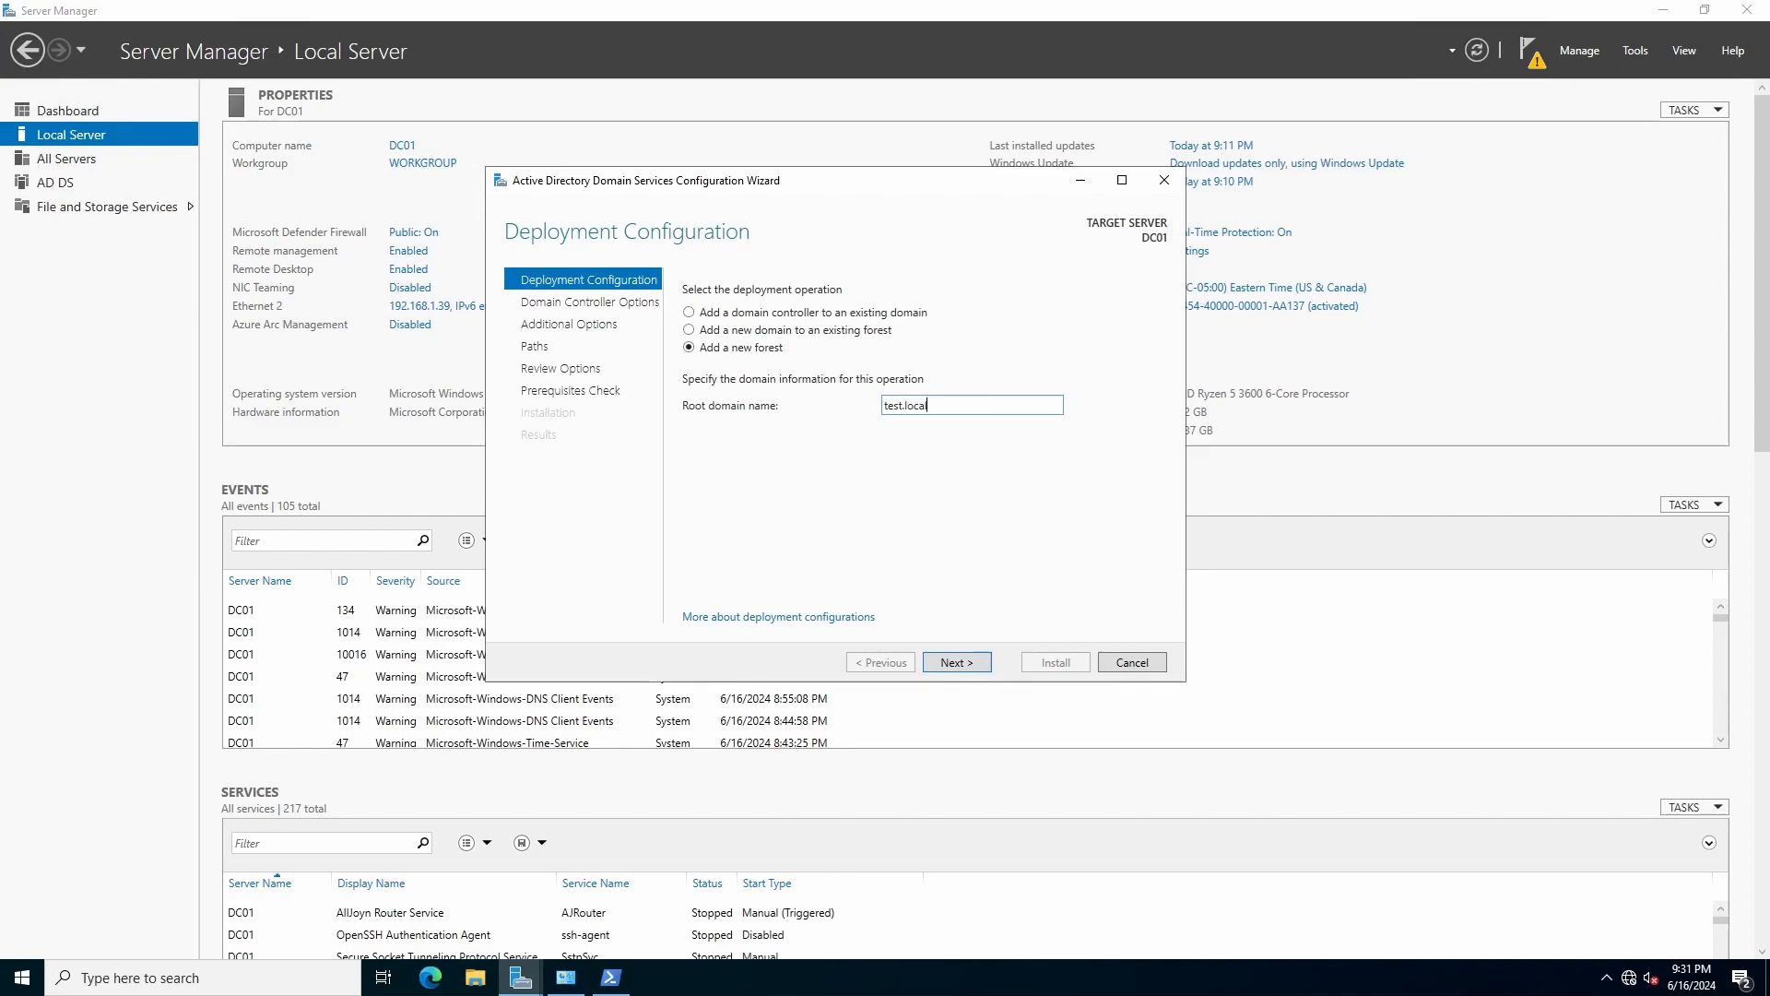
# Keep DNS and Global Catalog checked, then enter and confirm the DSRM password.
pyautogui.click(978, 666)
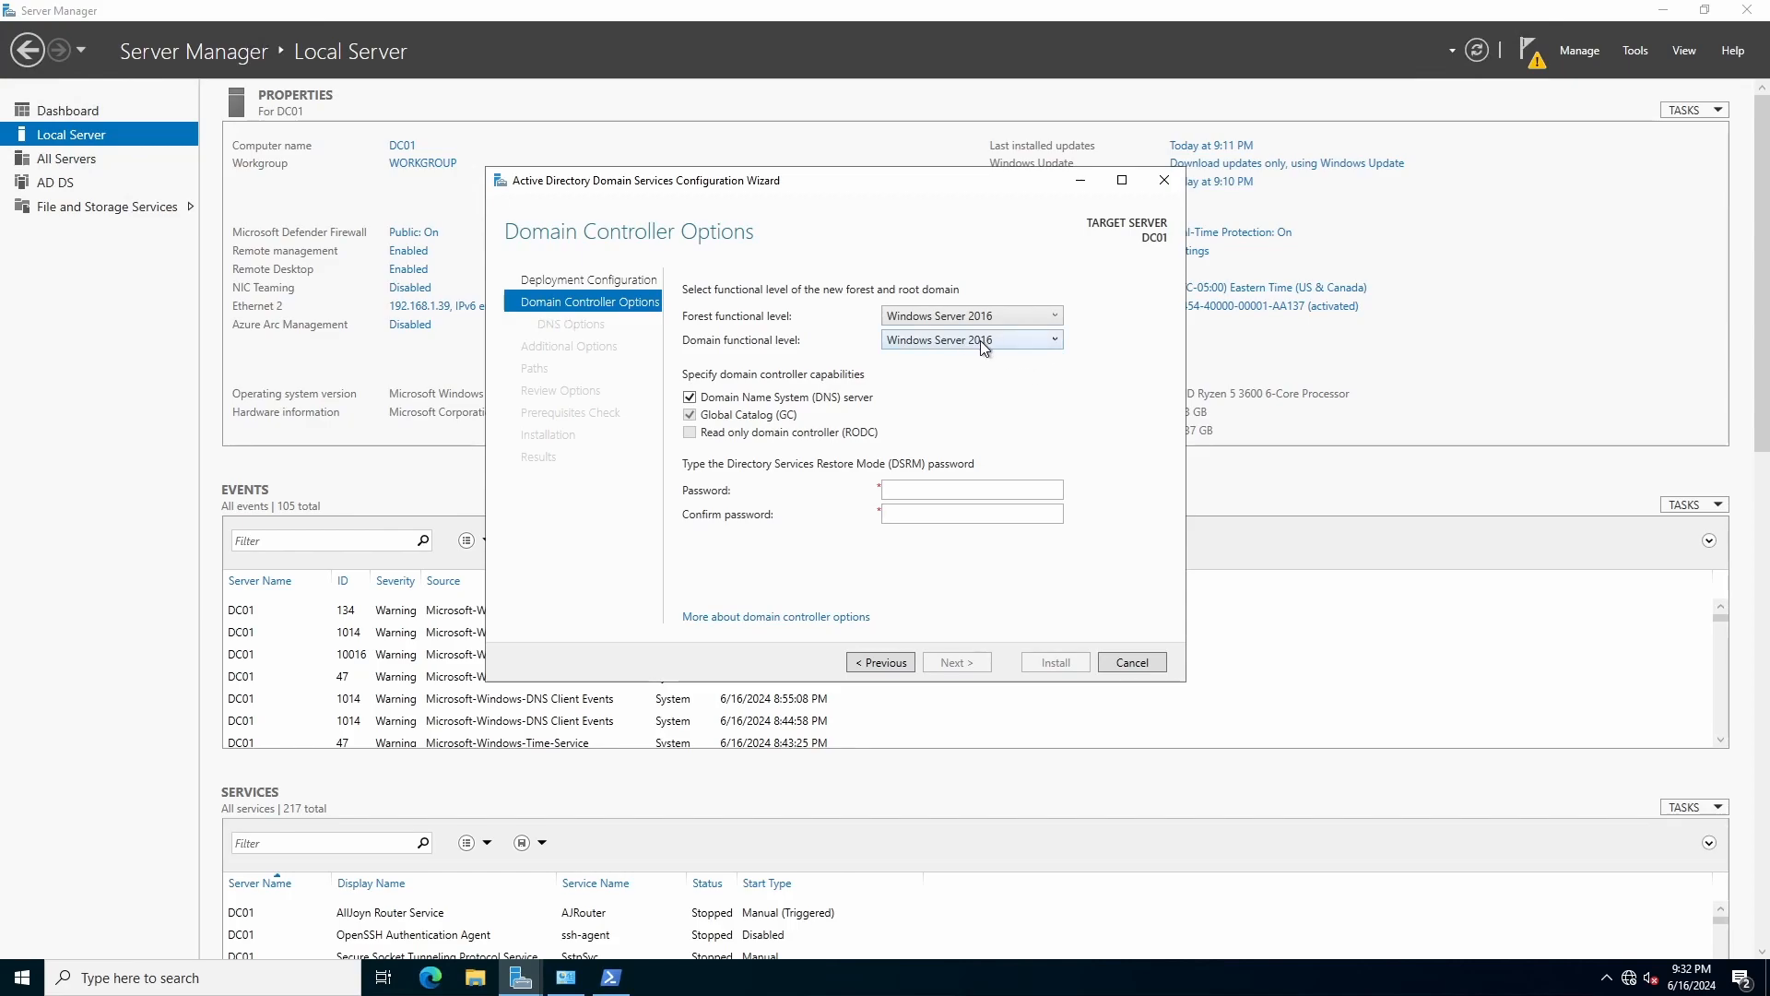
pyautogui.click(968, 486)
pyautogui.write('P@ssw0rd123')
pyautogui.press('Tab')
pyautogui.write('P@ssw0rd123')
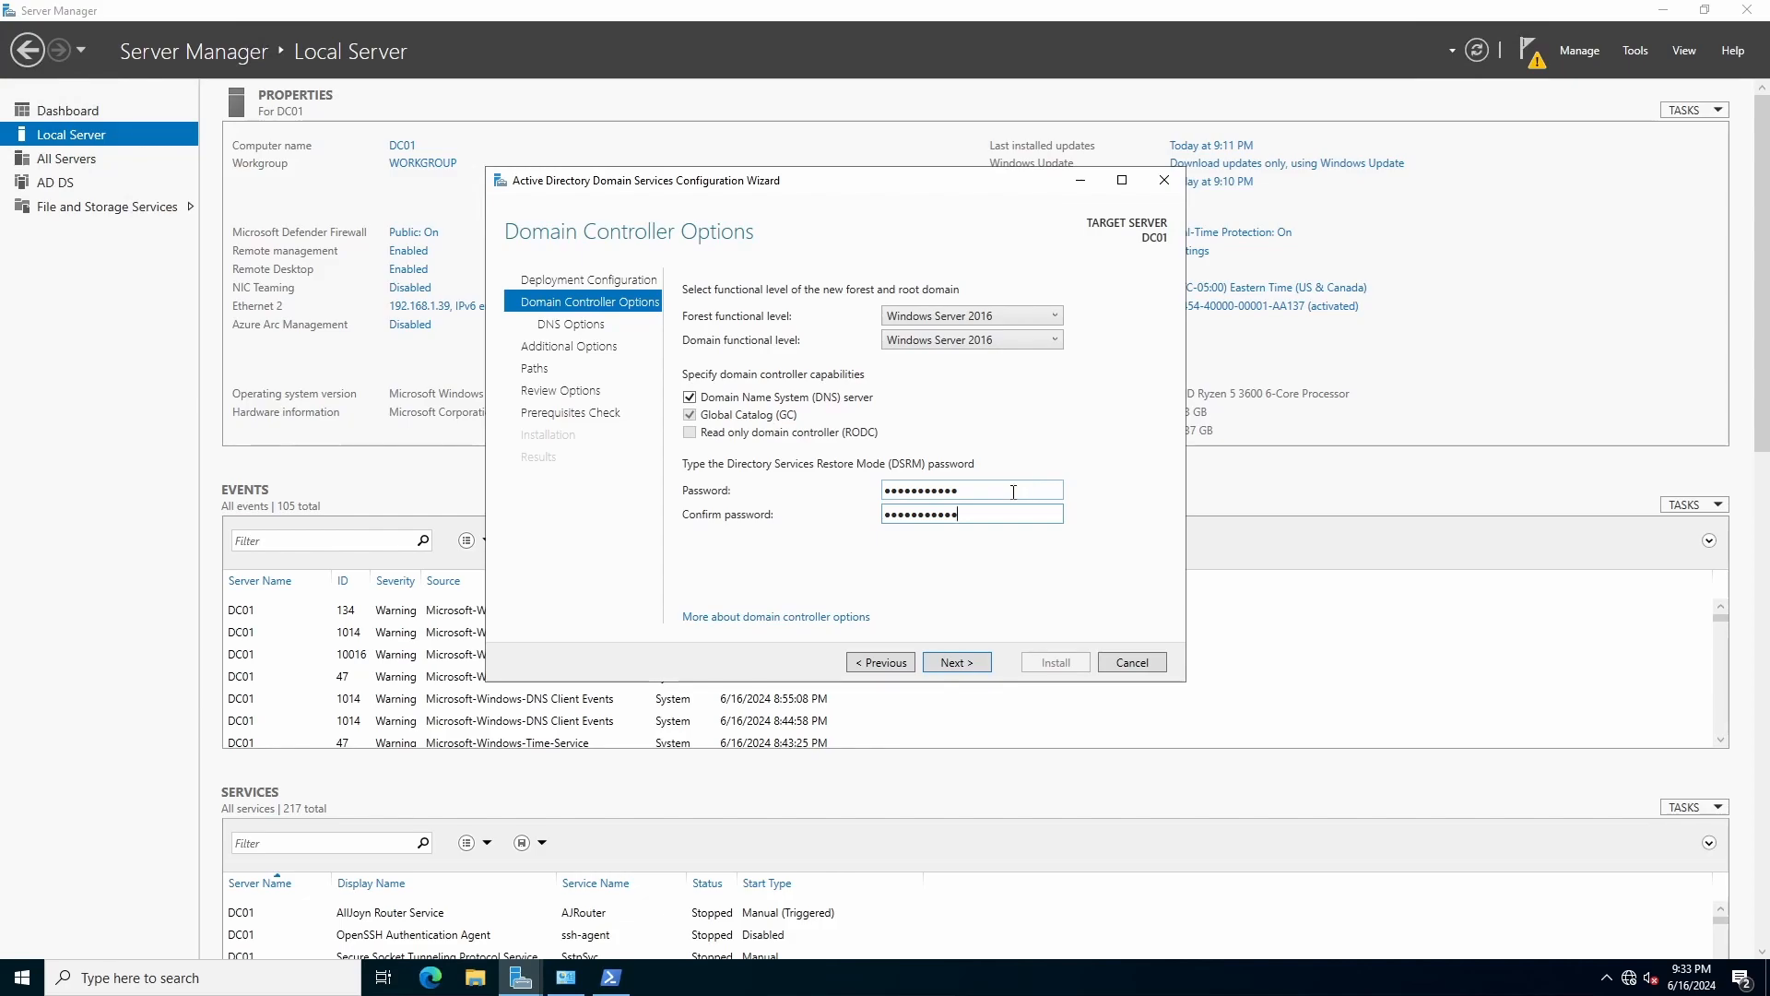
# Pass DNS Options without delegation and keep NetBIOS name TEST, reaching Paths.
pyautogui.click(973, 662)
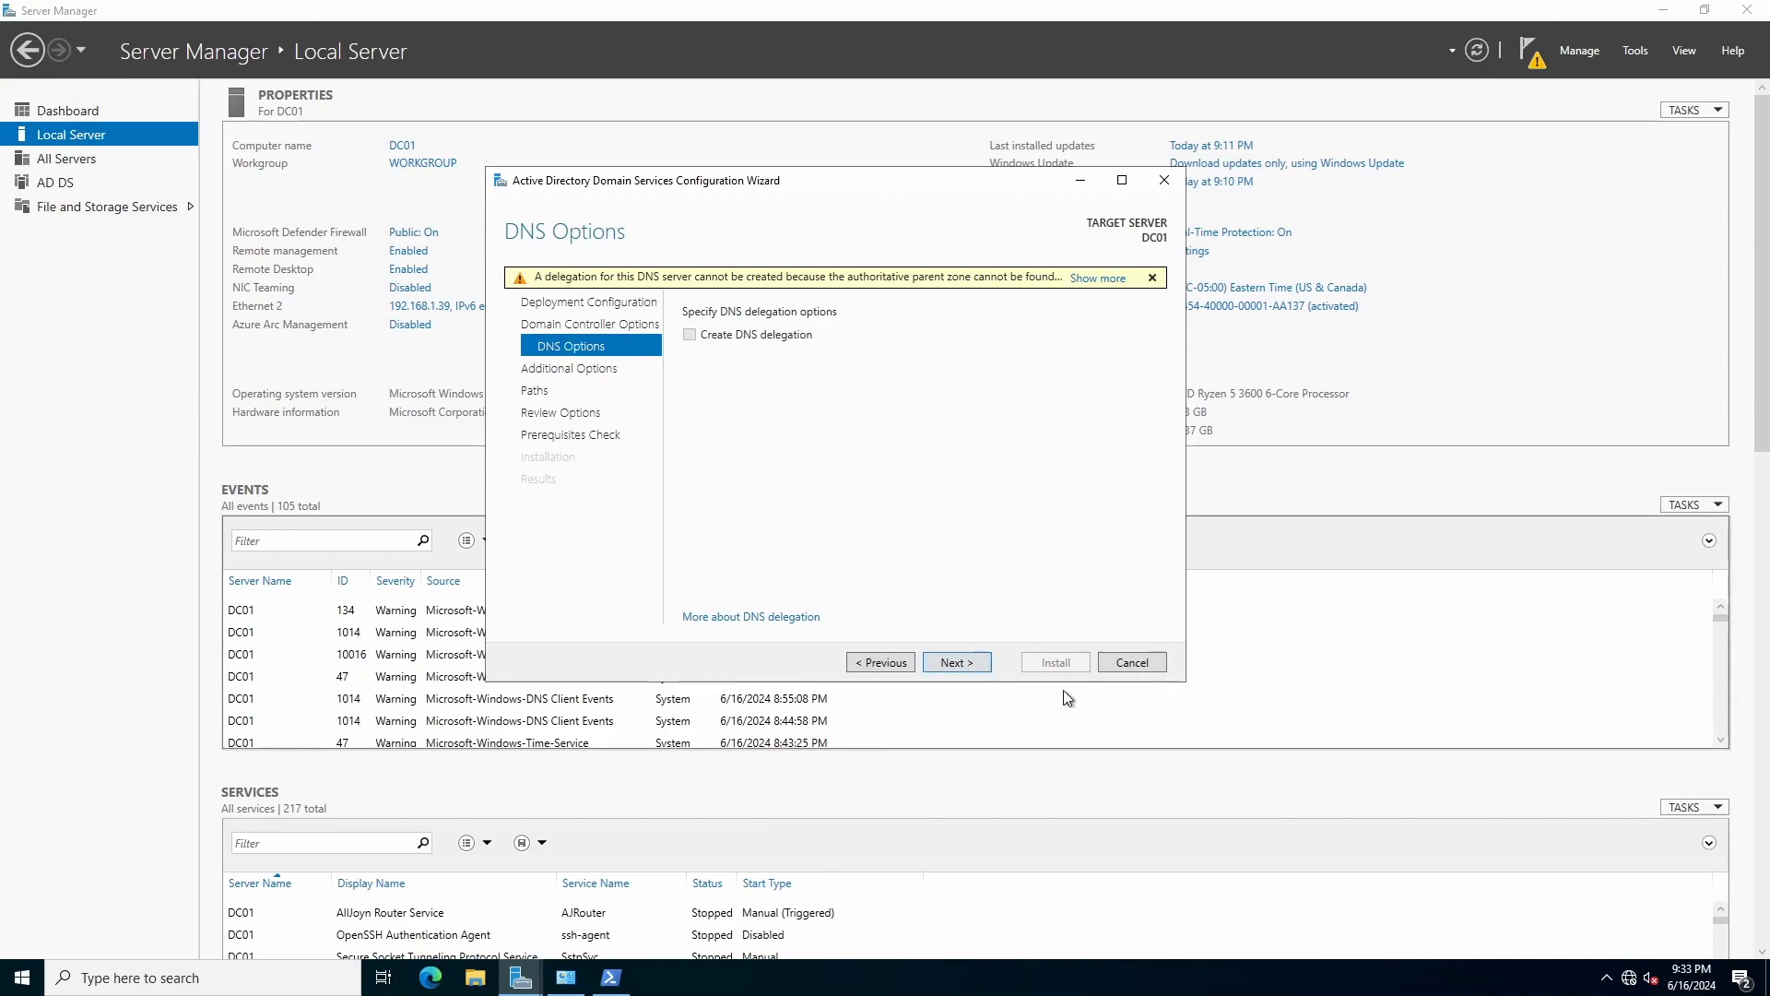
pyautogui.click(966, 661)
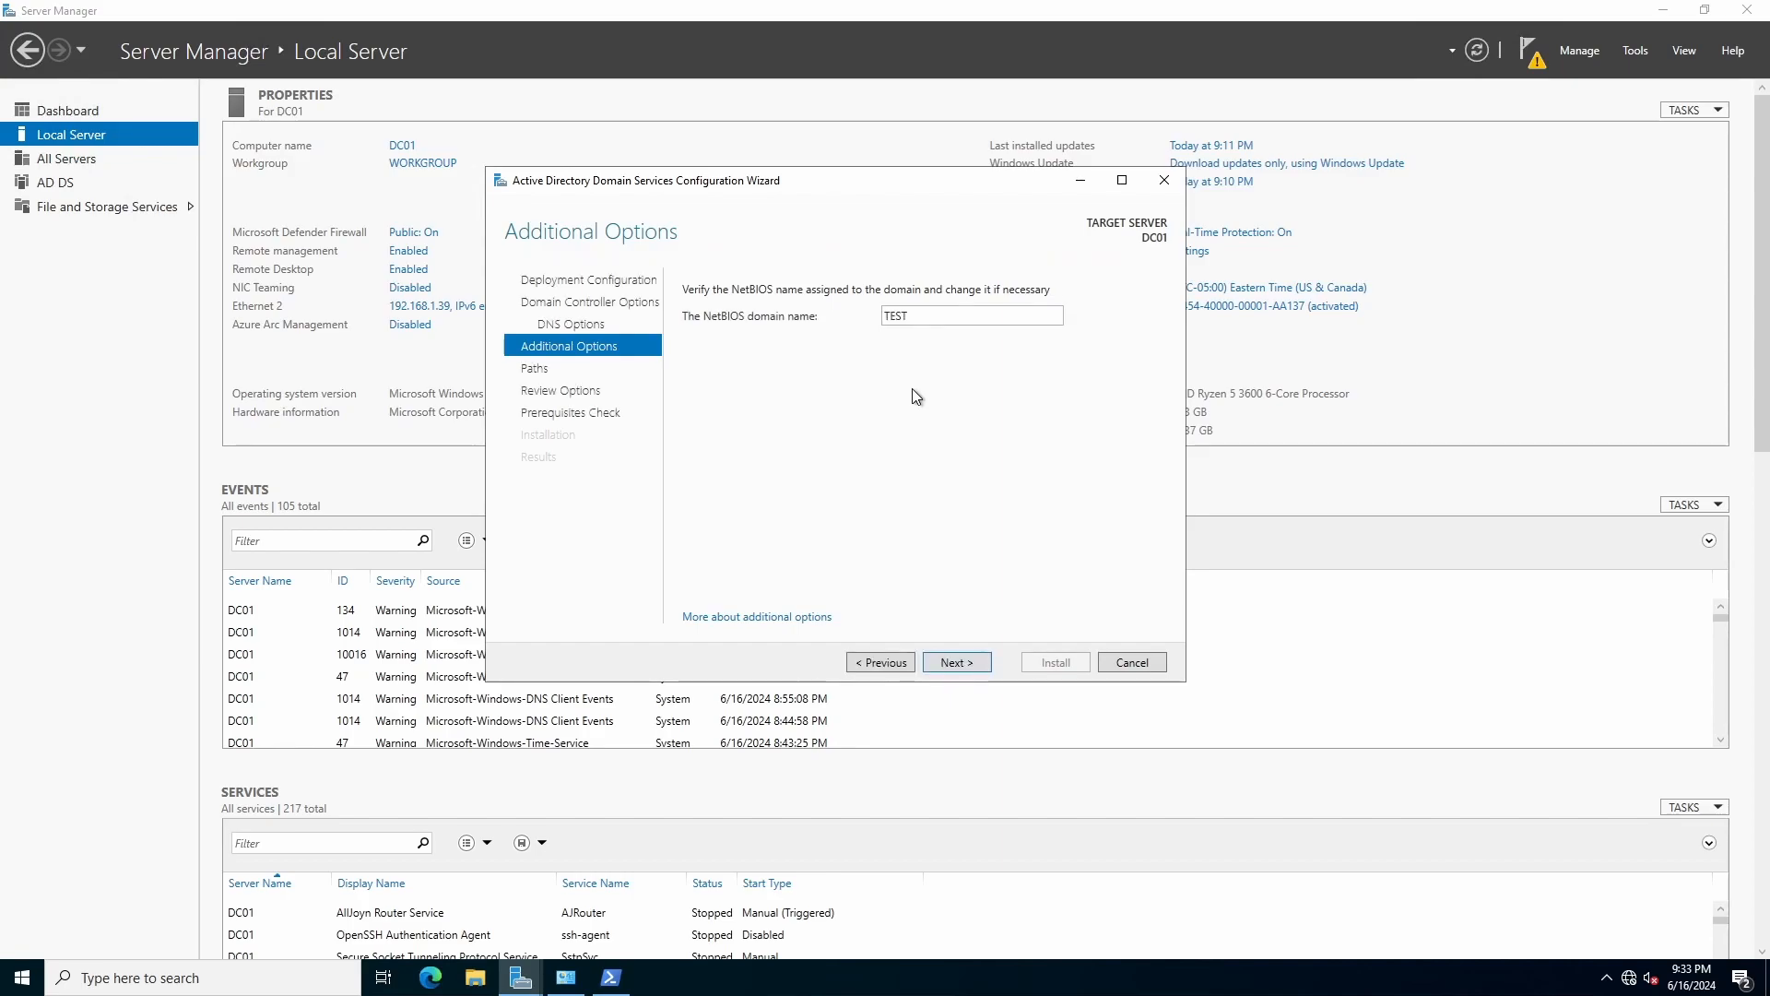
pyautogui.moveTo(923, 313); pyautogui.dragTo(873, 318)
pyautogui.click(981, 668)
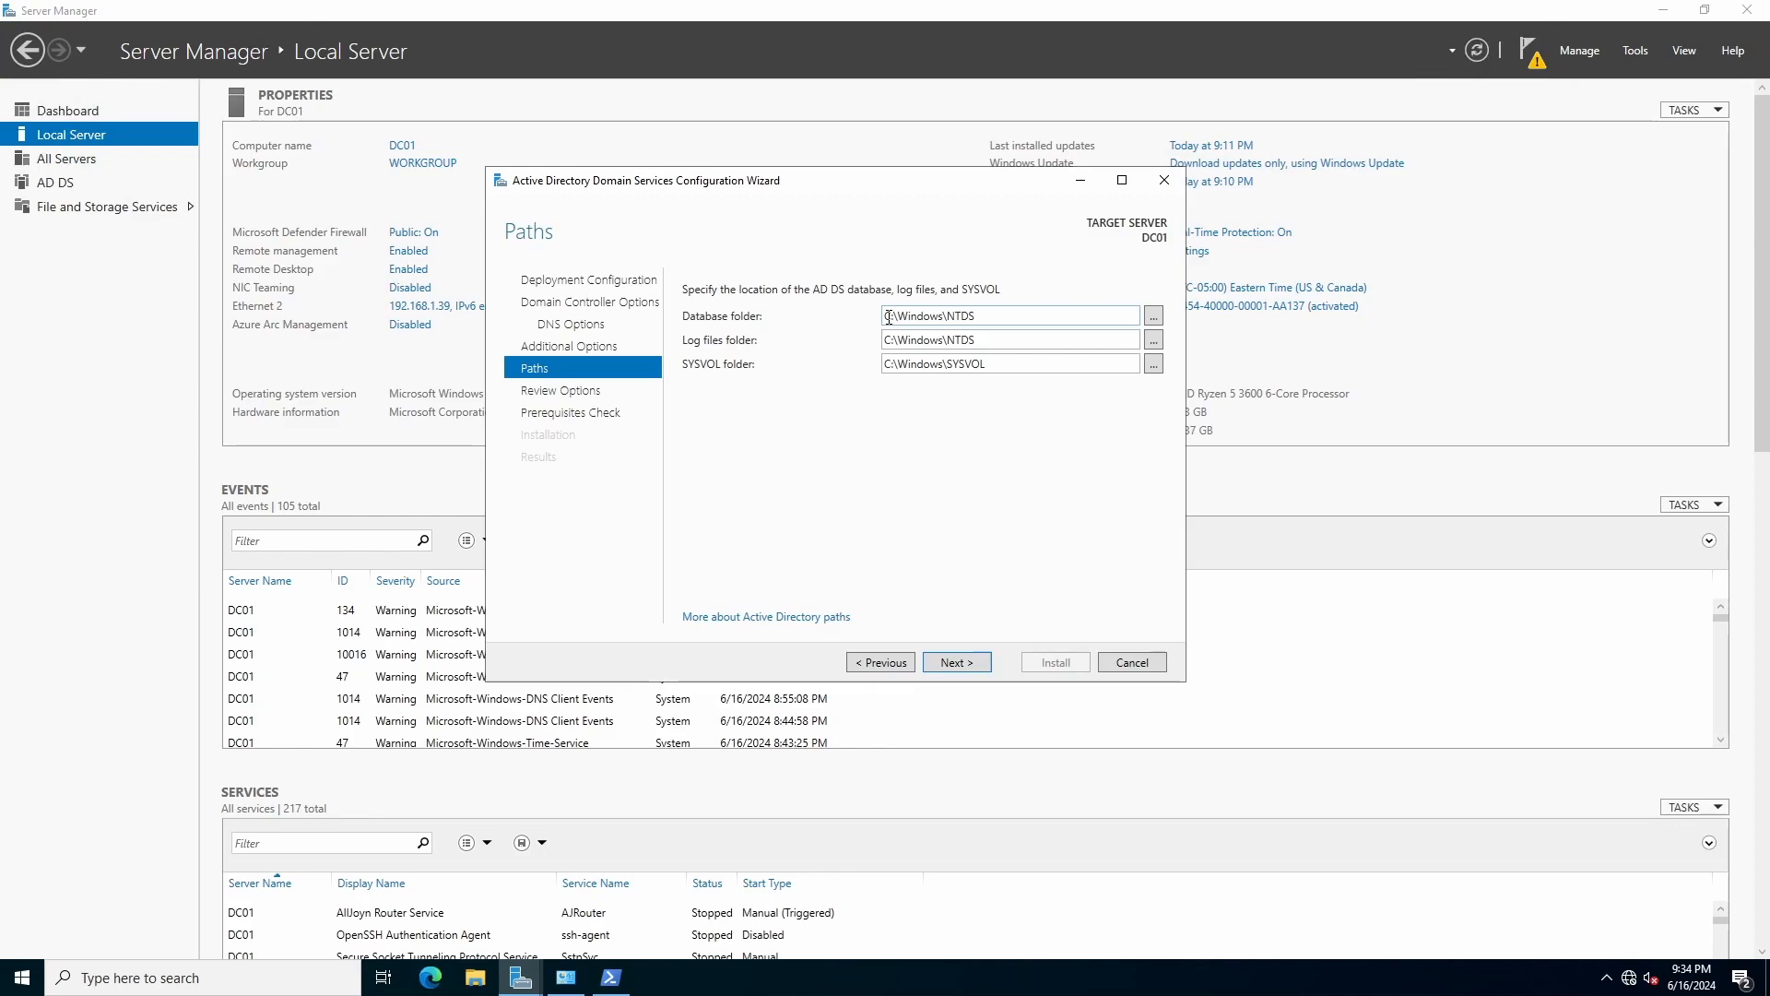
# Review the test.local forest options and view the generated Install-ADDSForest script.
pyautogui.click(977, 662)
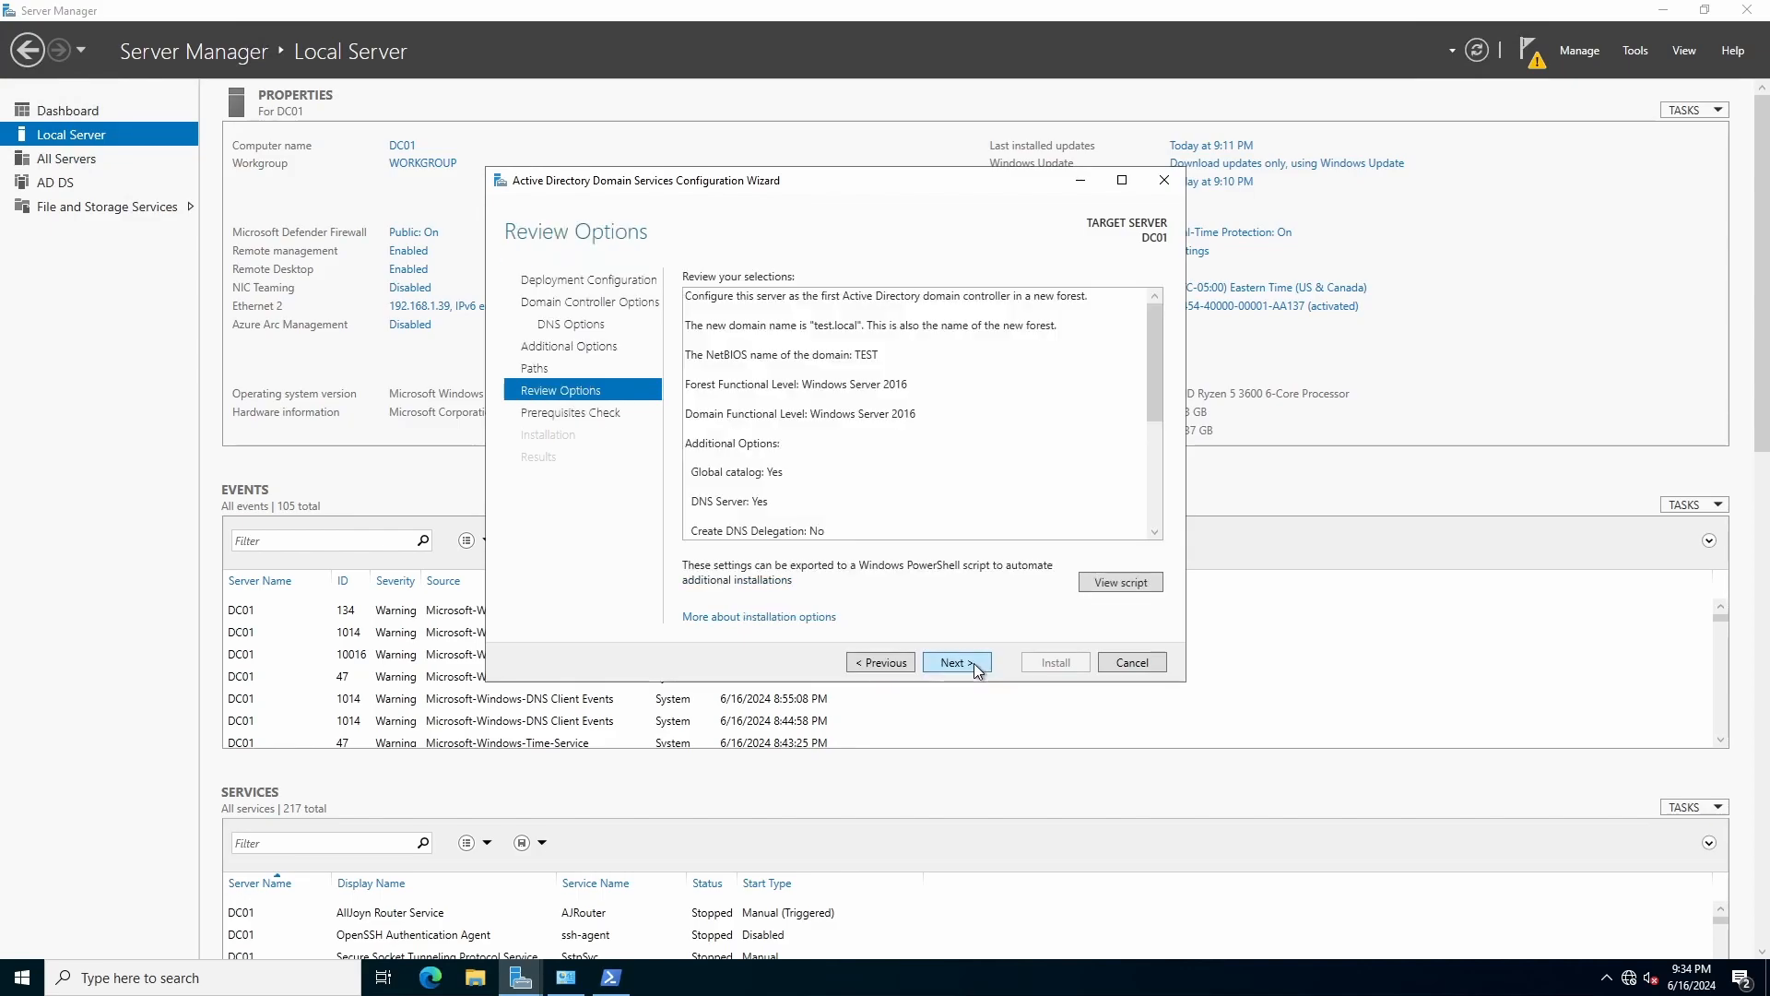
pyautogui.moveTo(1153, 342); pyautogui.dragTo(1143, 430)
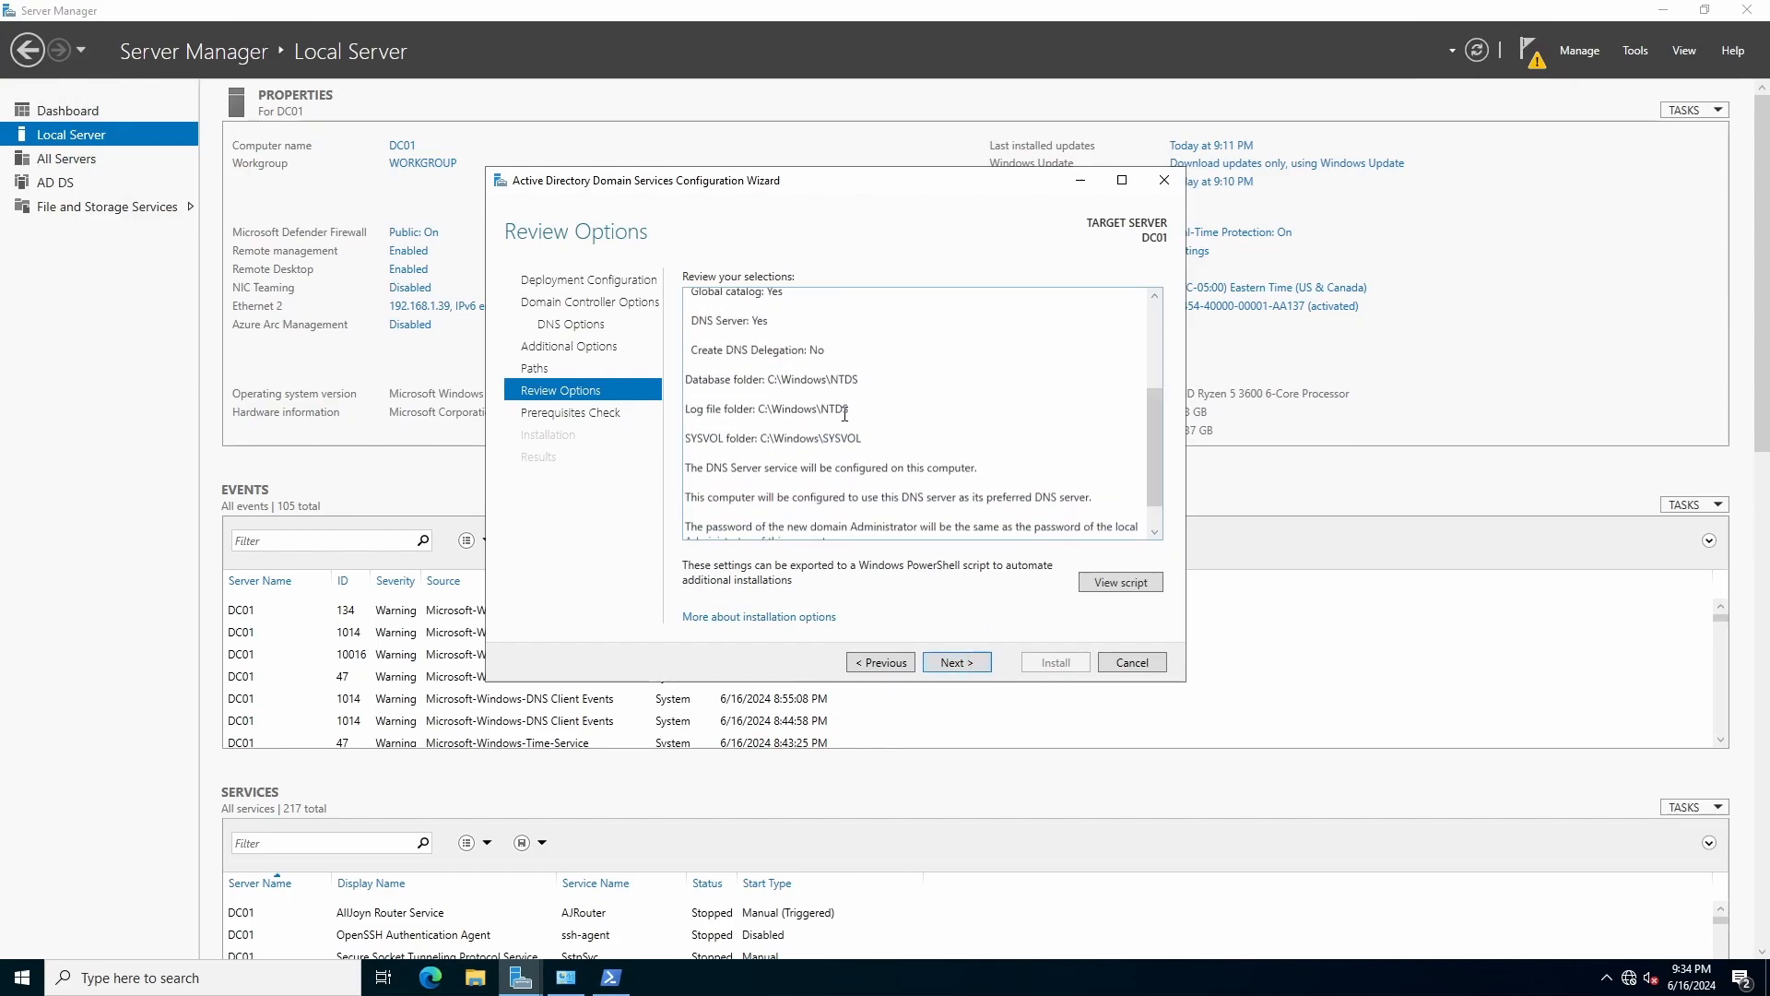
pyautogui.scroll(1, 786, 417)
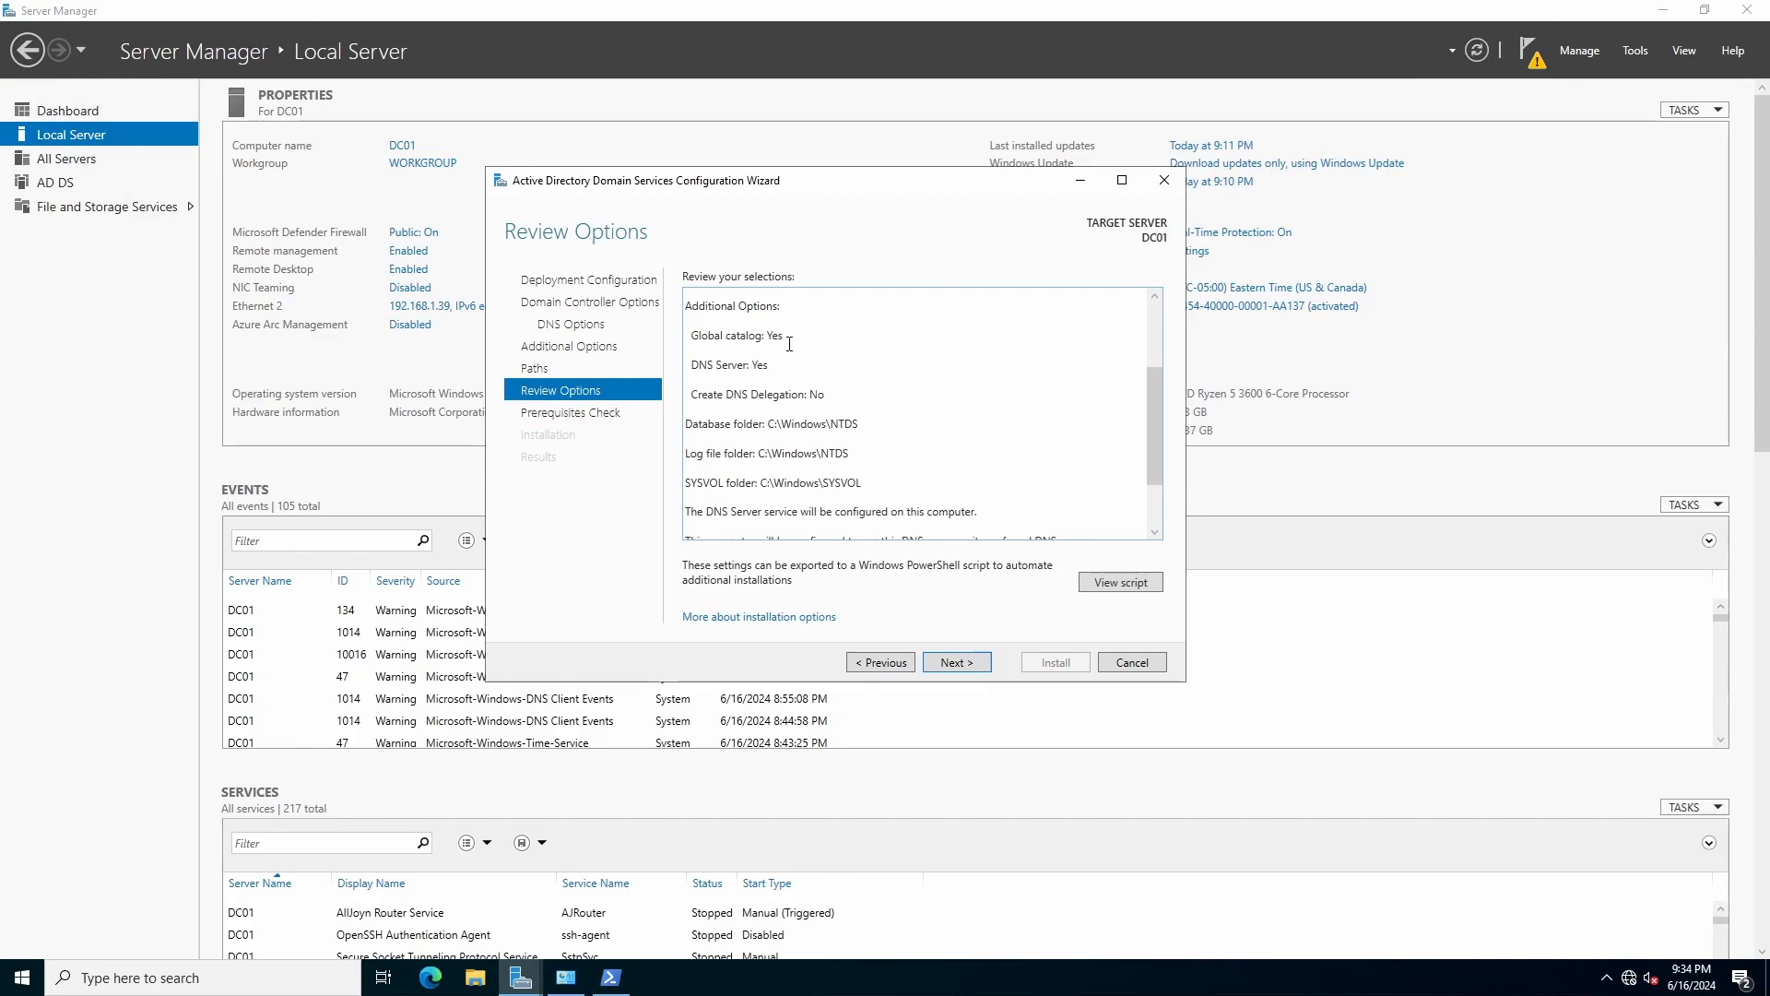
pyautogui.scroll(-2, 745, 348)
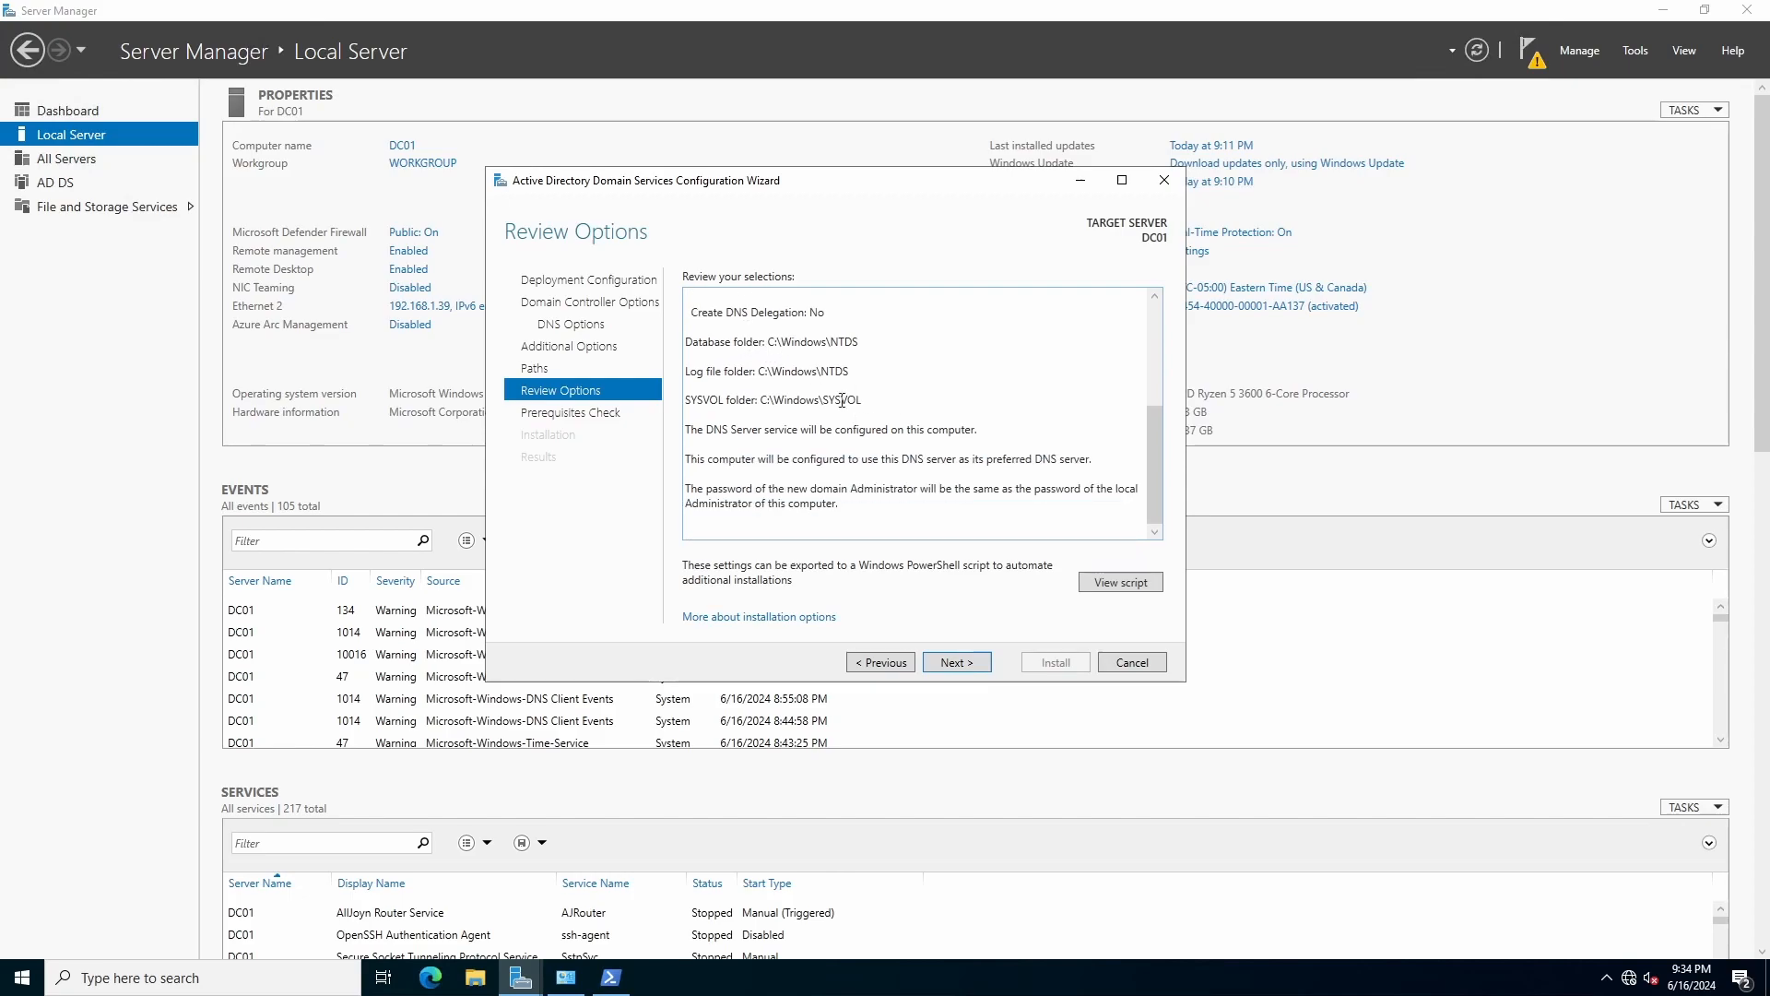
pyautogui.click(1112, 582)
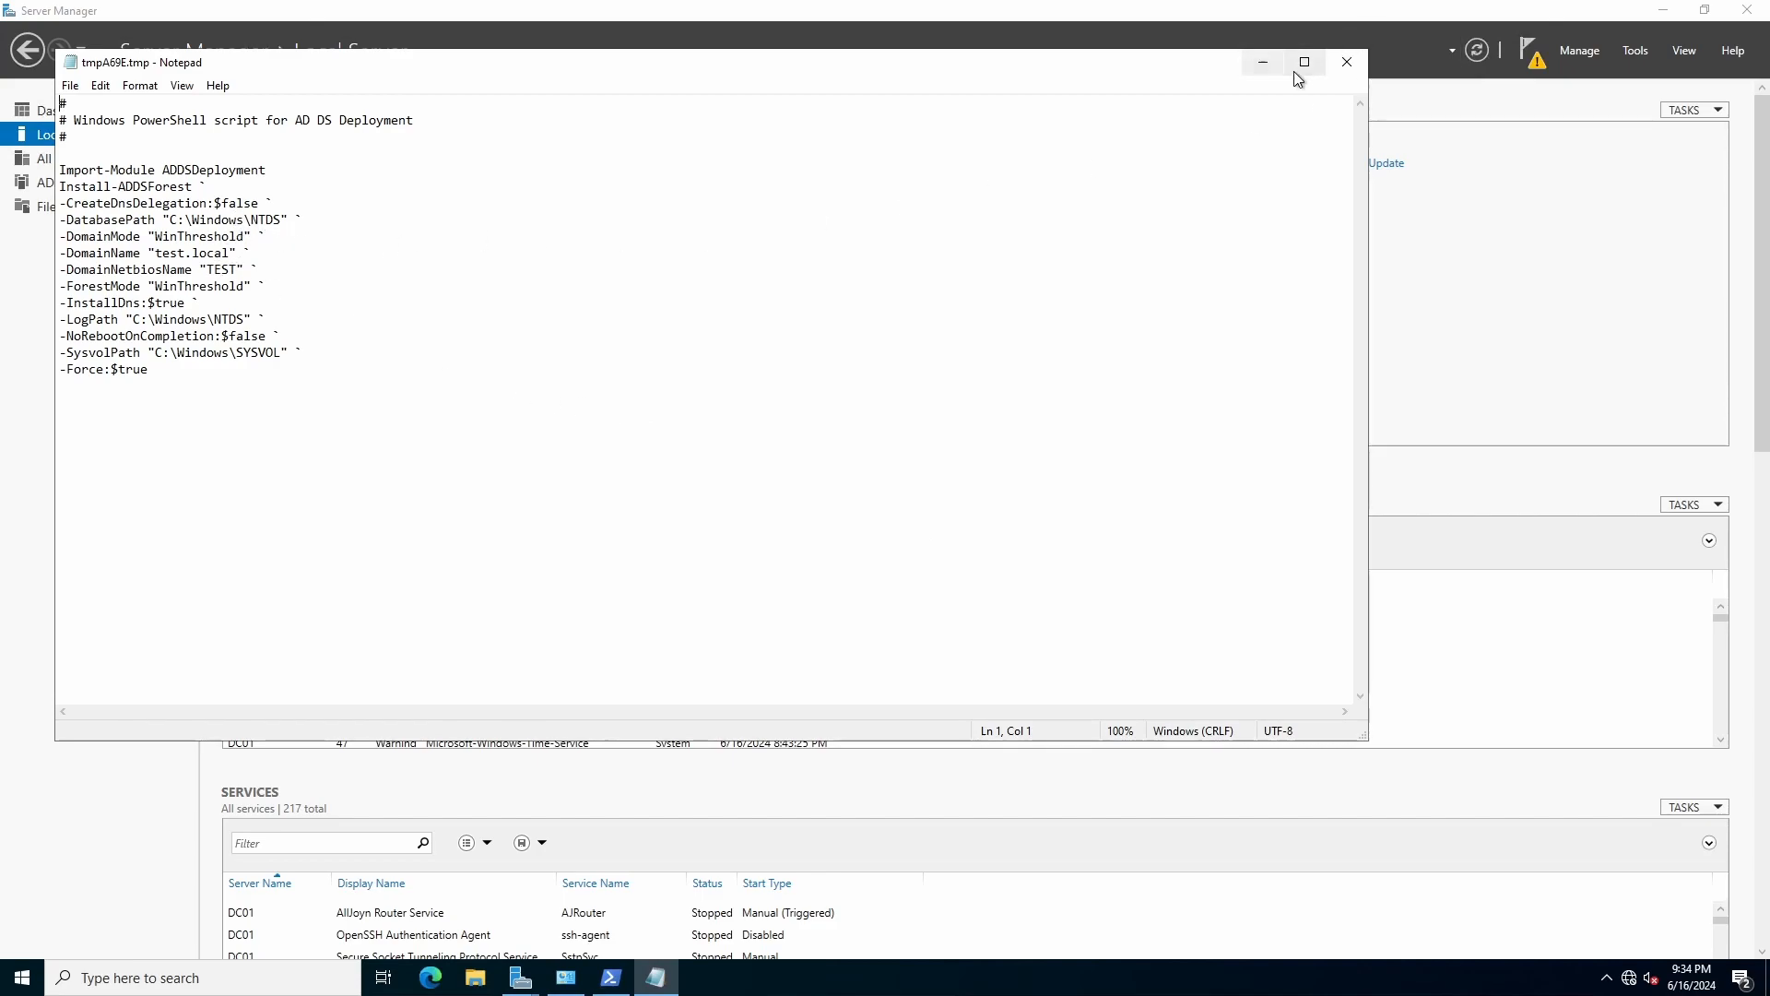
pyautogui.click(1346, 62)
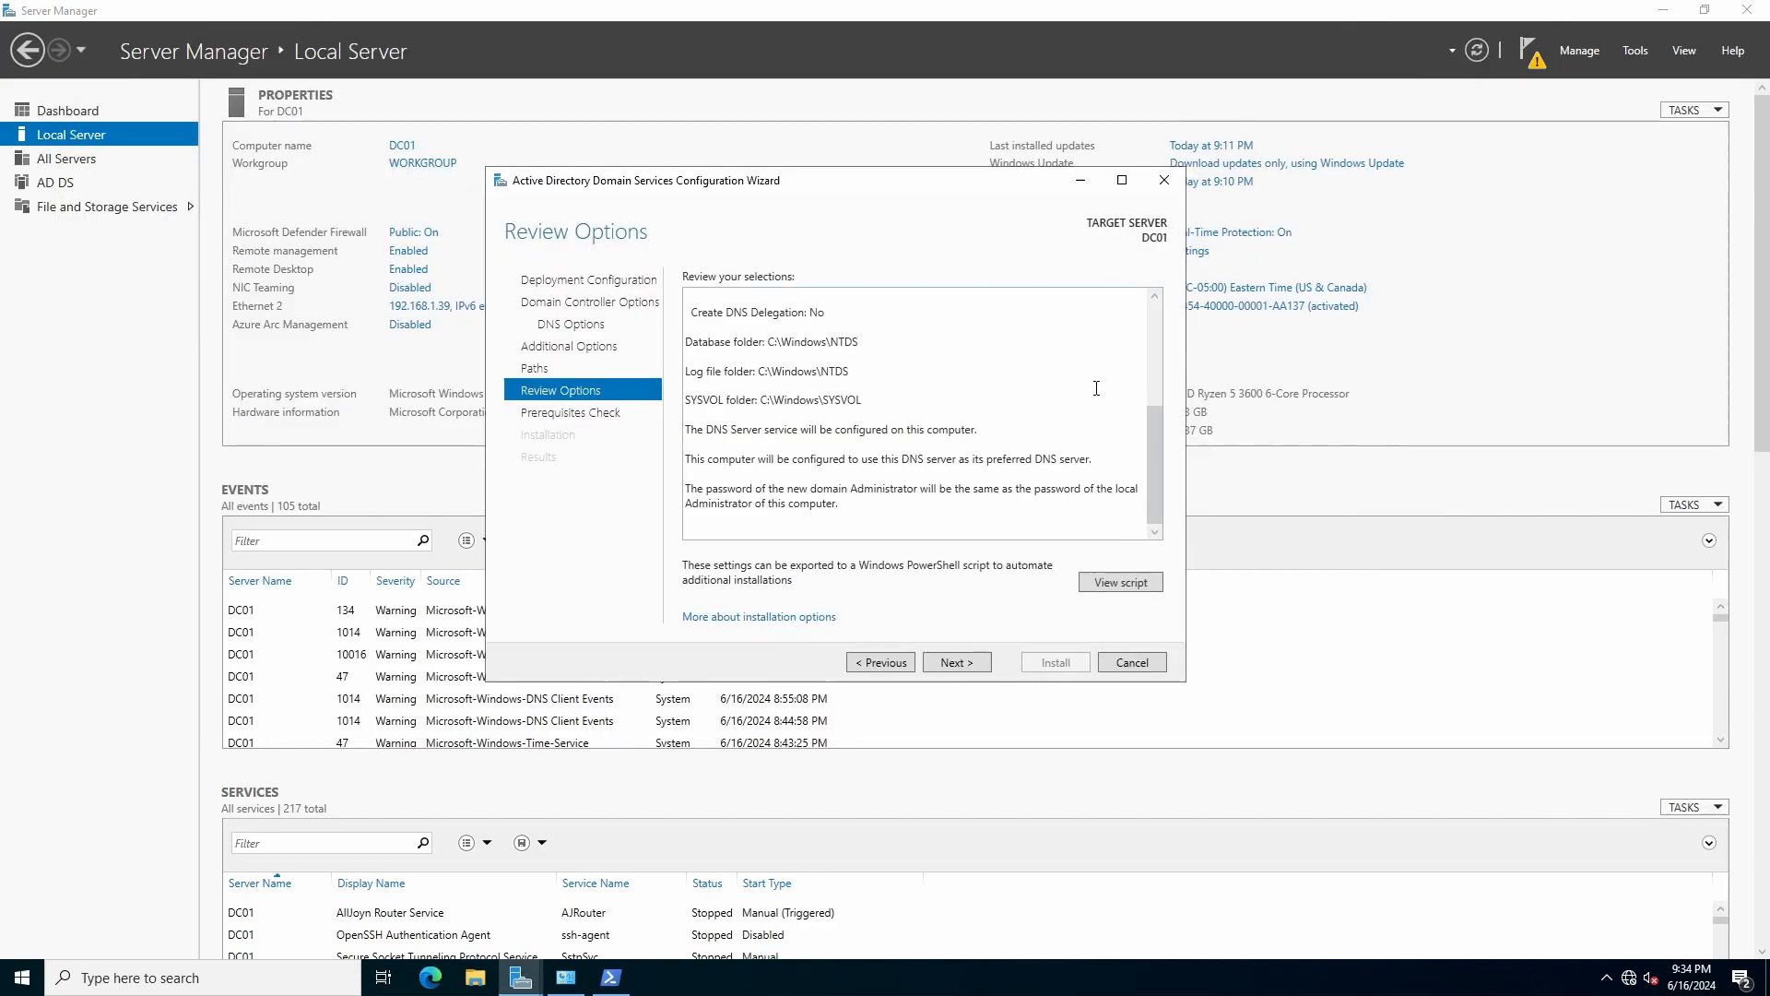
# Run the prerequisites check and read the cryptography, static IP and DNS delegation warnings.
pyautogui.click(957, 662)
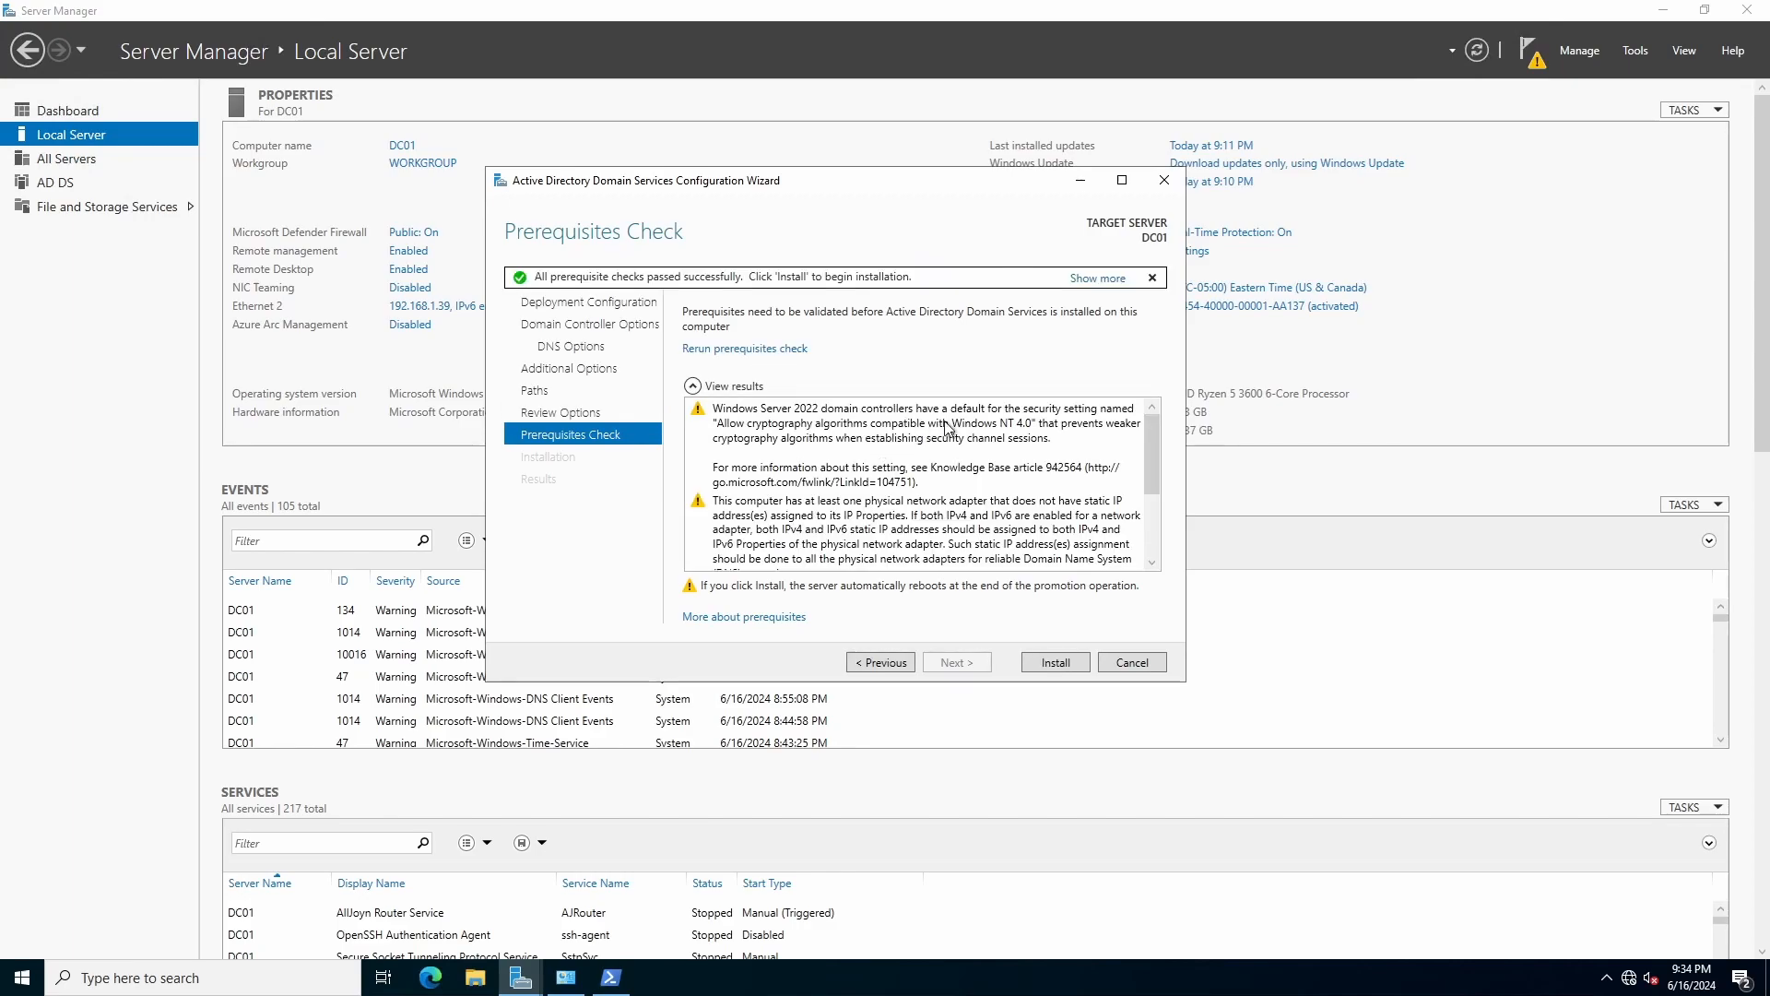
pyautogui.click(773, 440)
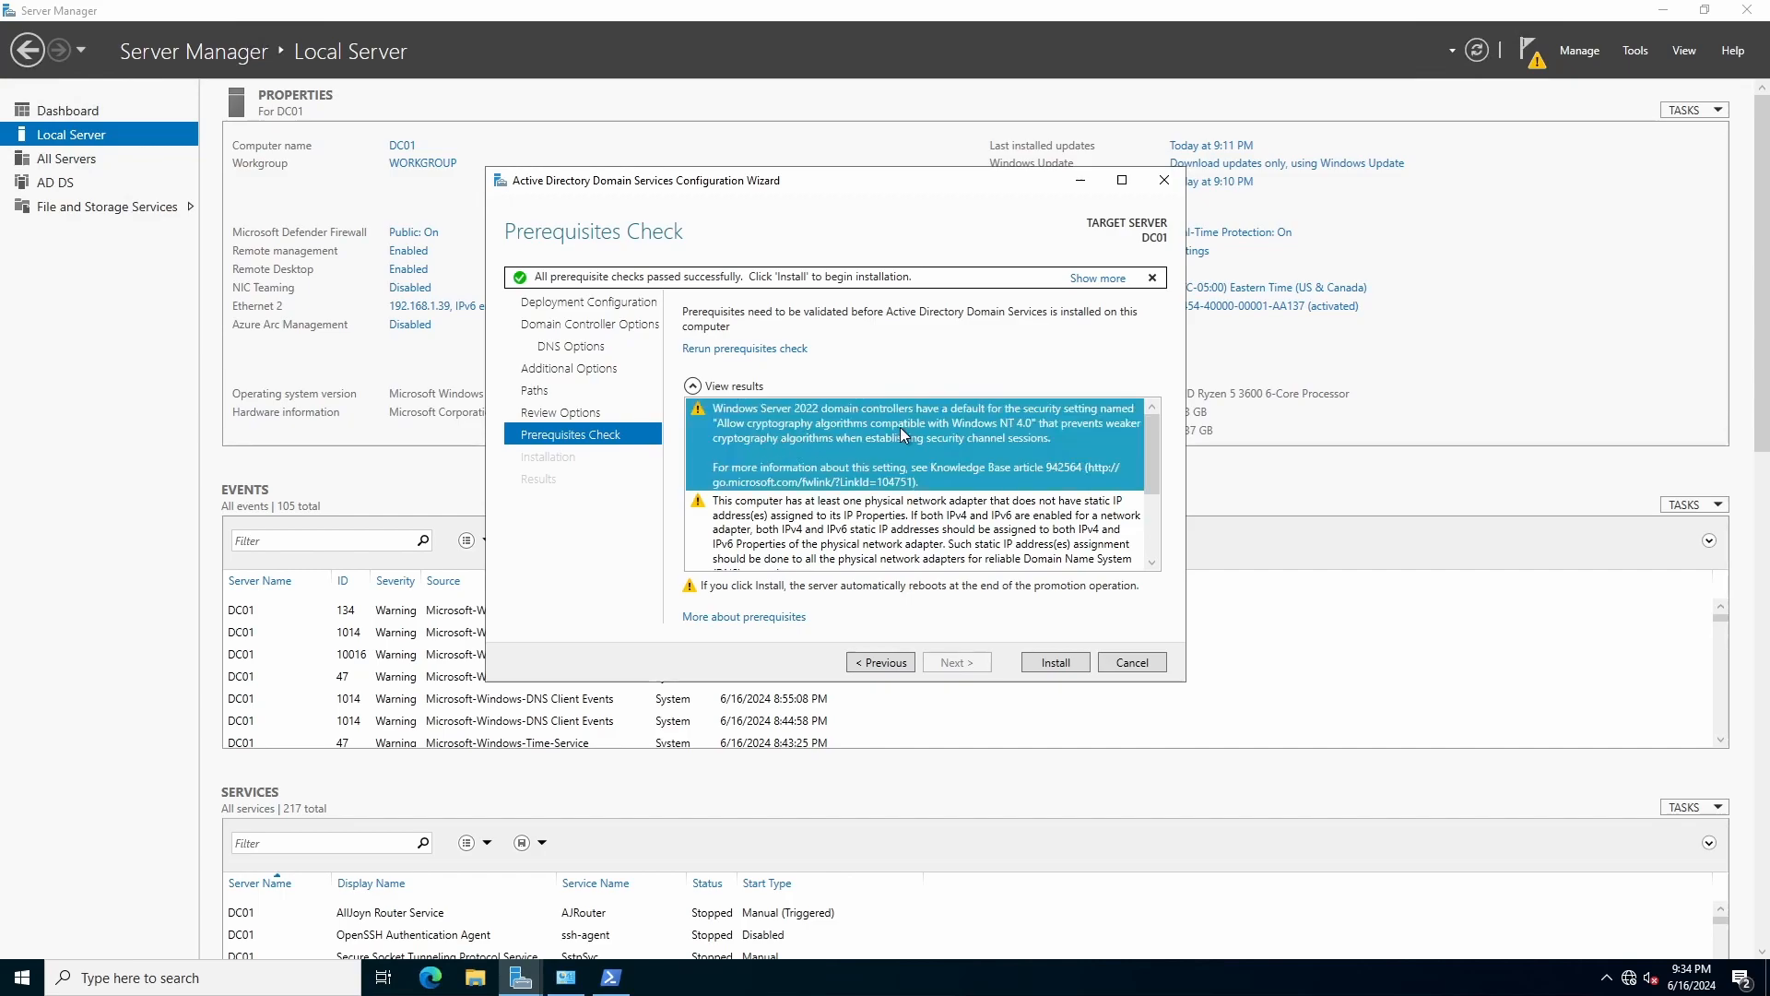
pyautogui.scroll(-1, 829, 442)
pyautogui.click(773, 455)
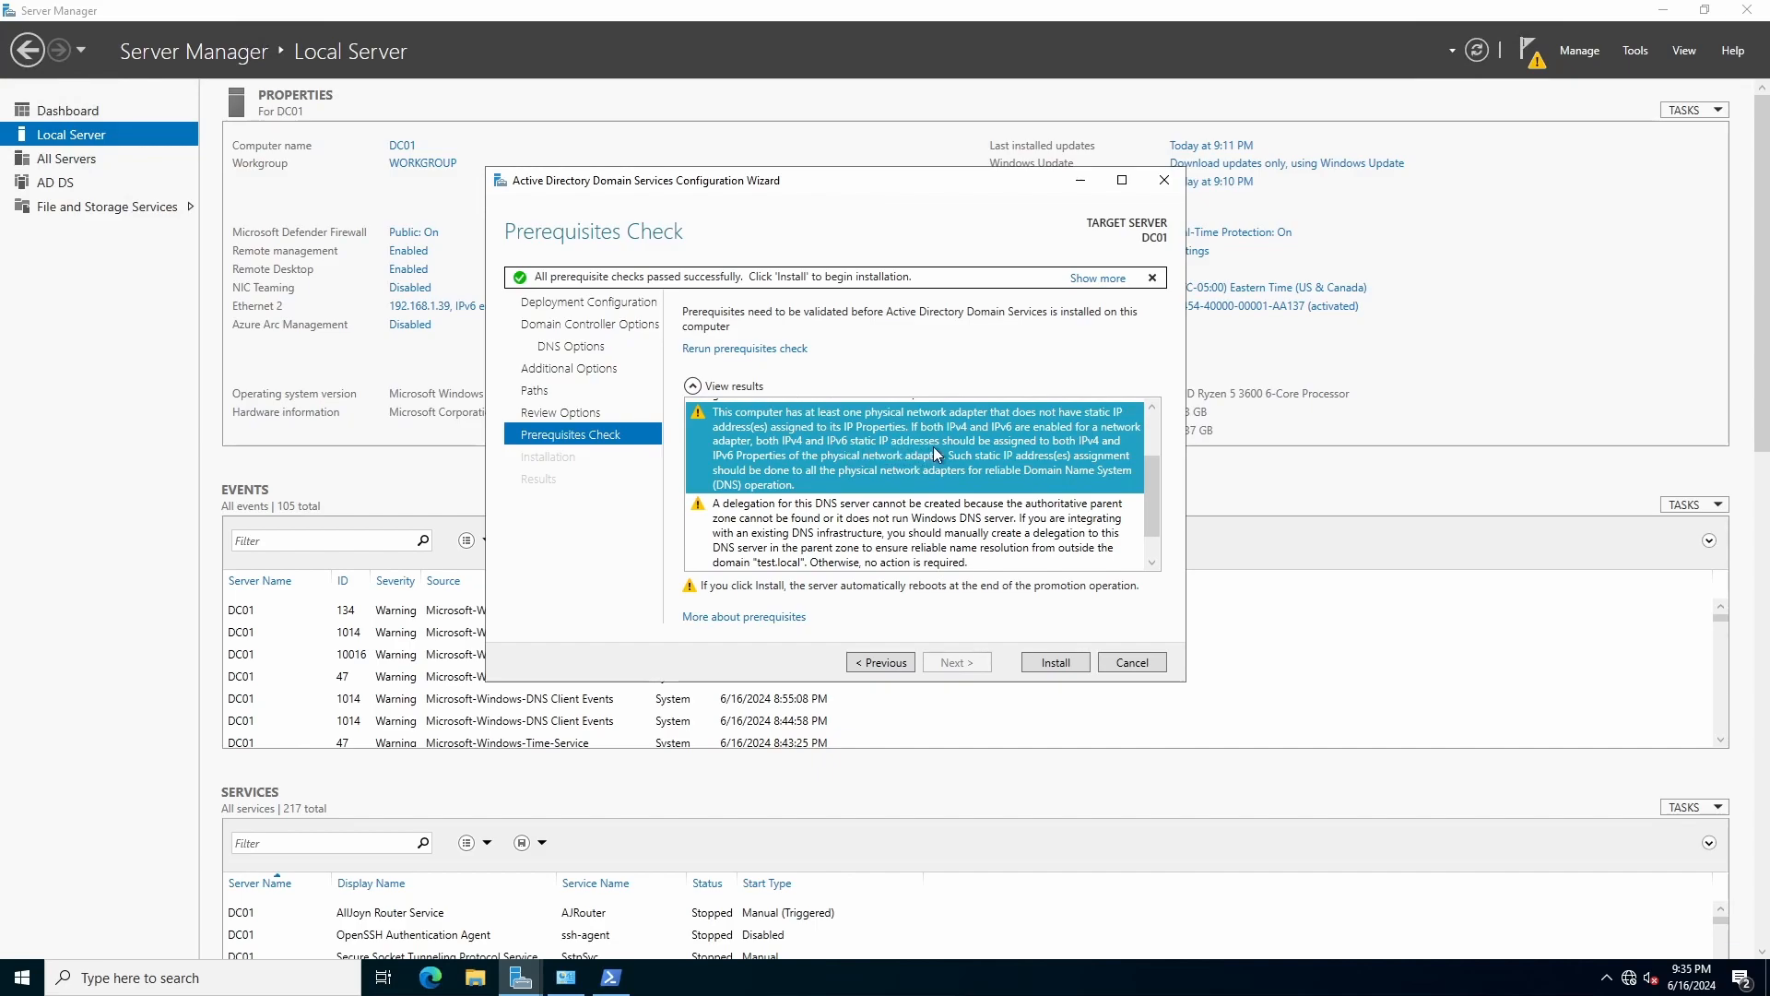
pyautogui.scroll(-1, 1002, 454)
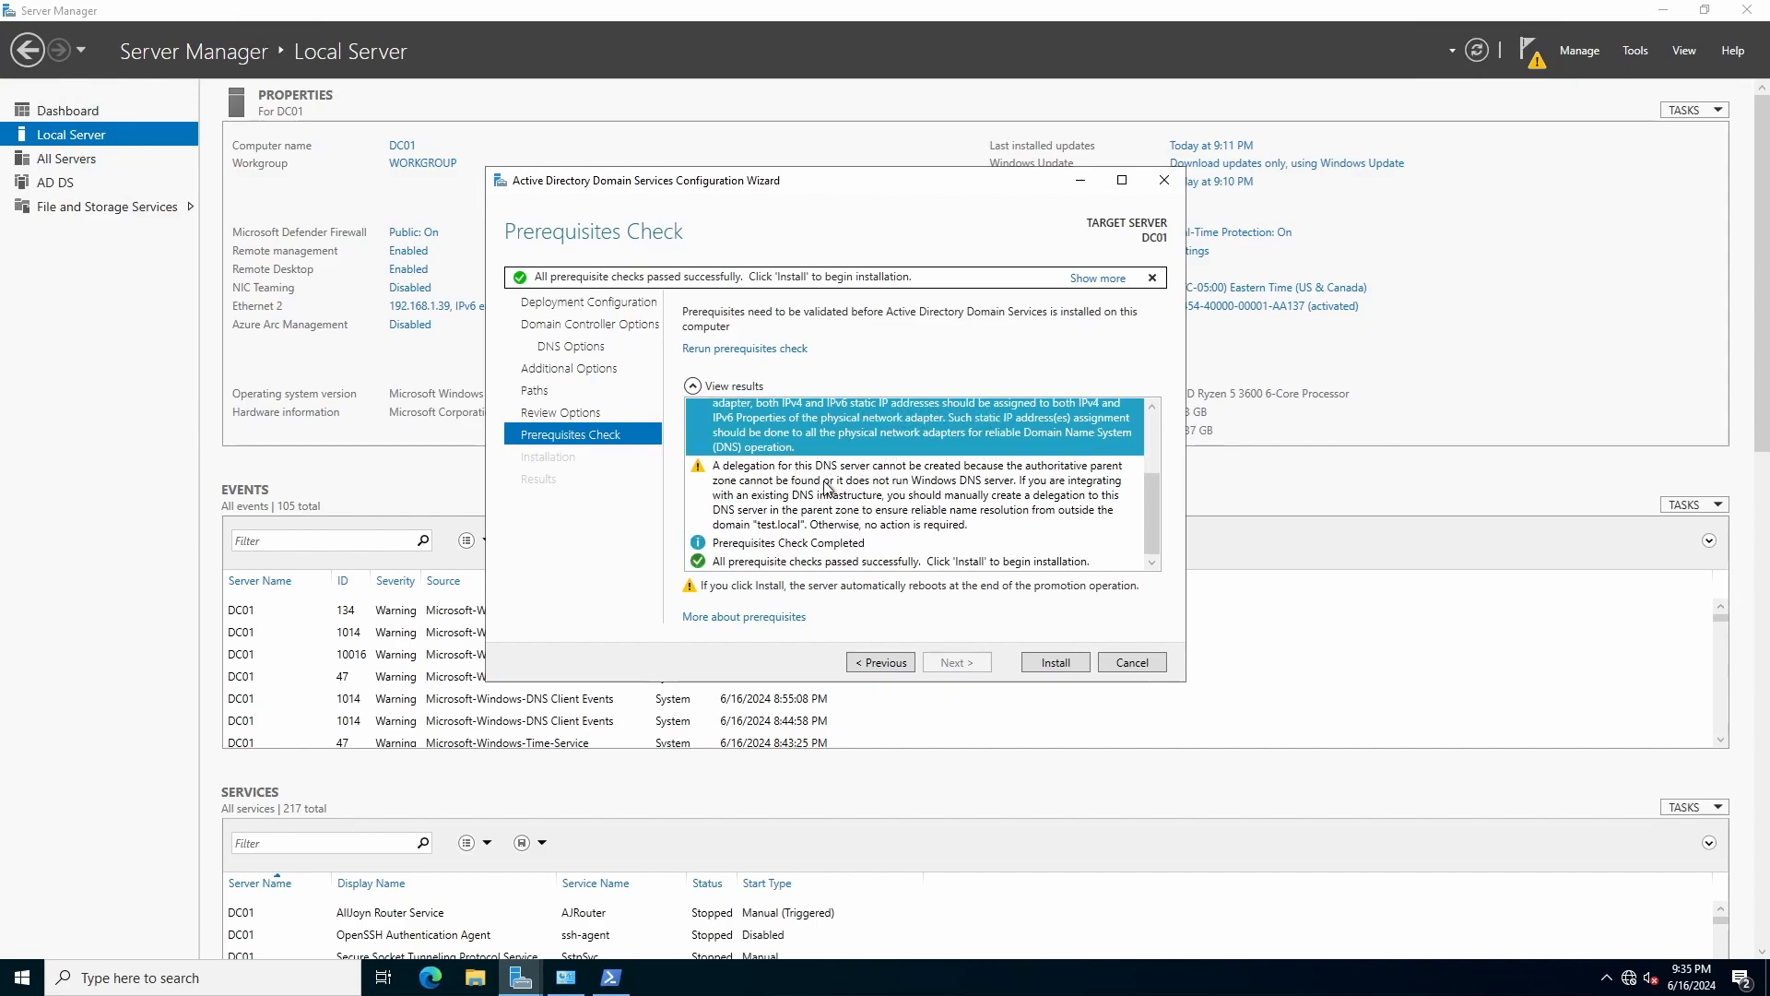
pyautogui.click(720, 487)
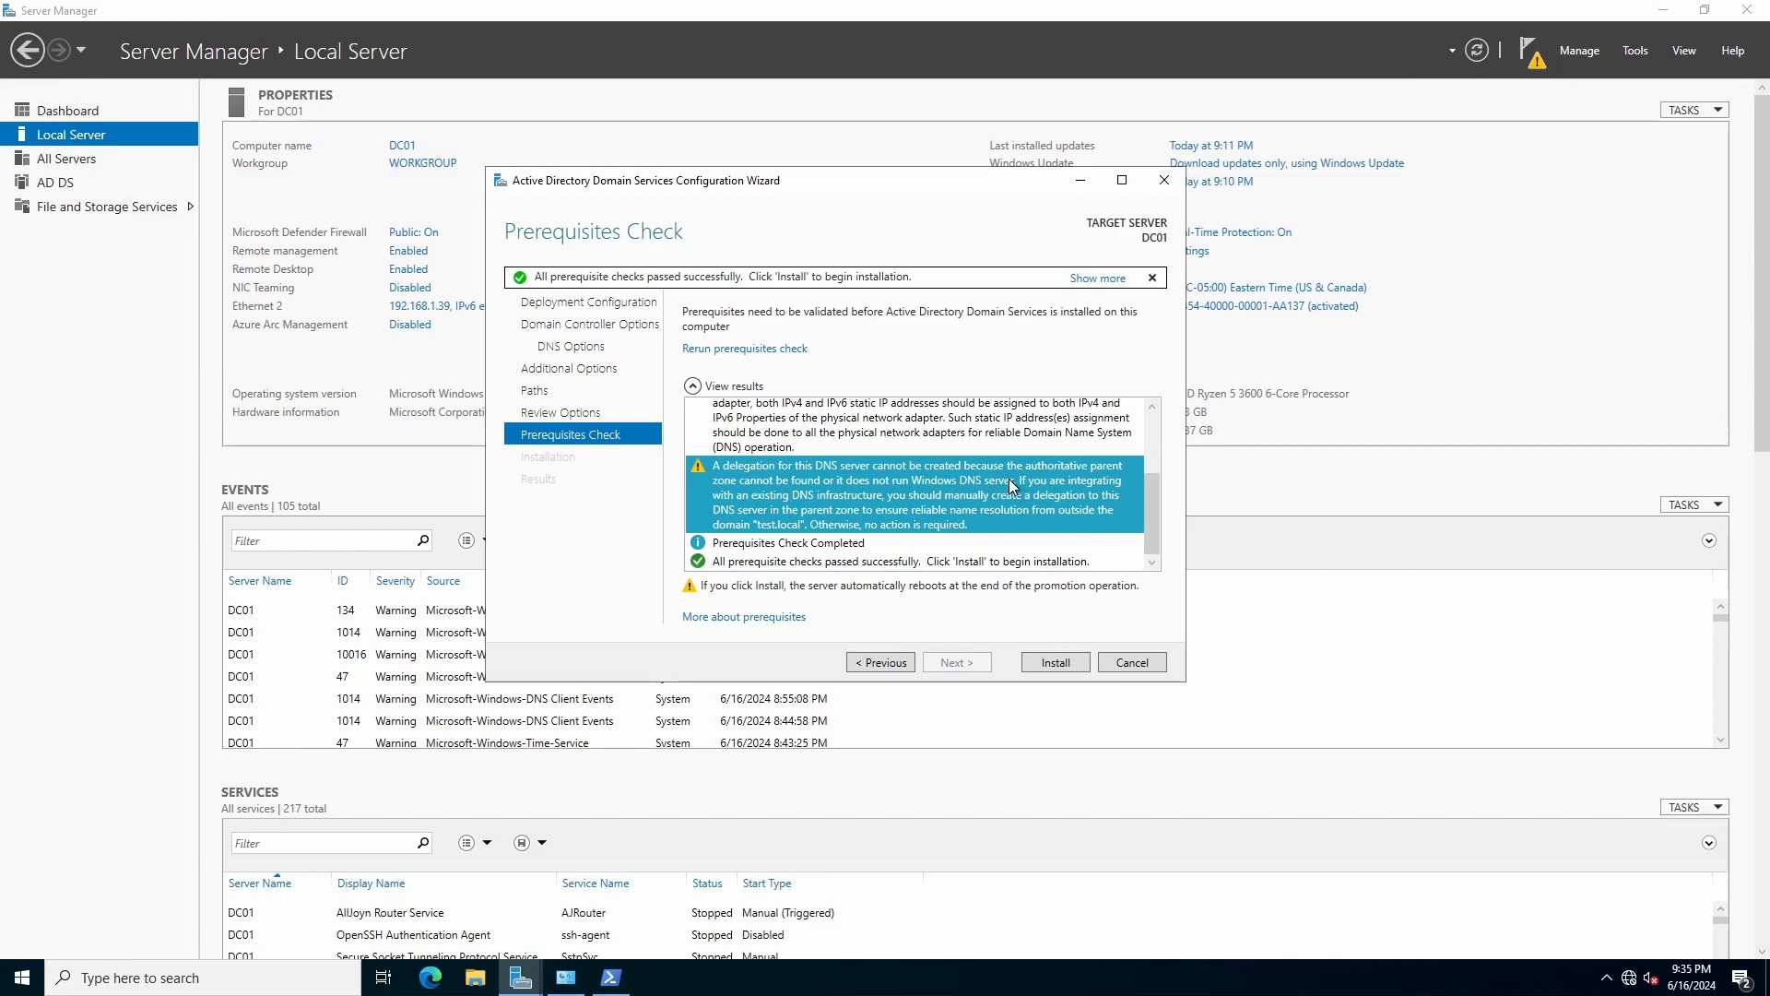
# Confirm all prerequisite checks passed and start the domain controller installation.
pyautogui.click(846, 548)
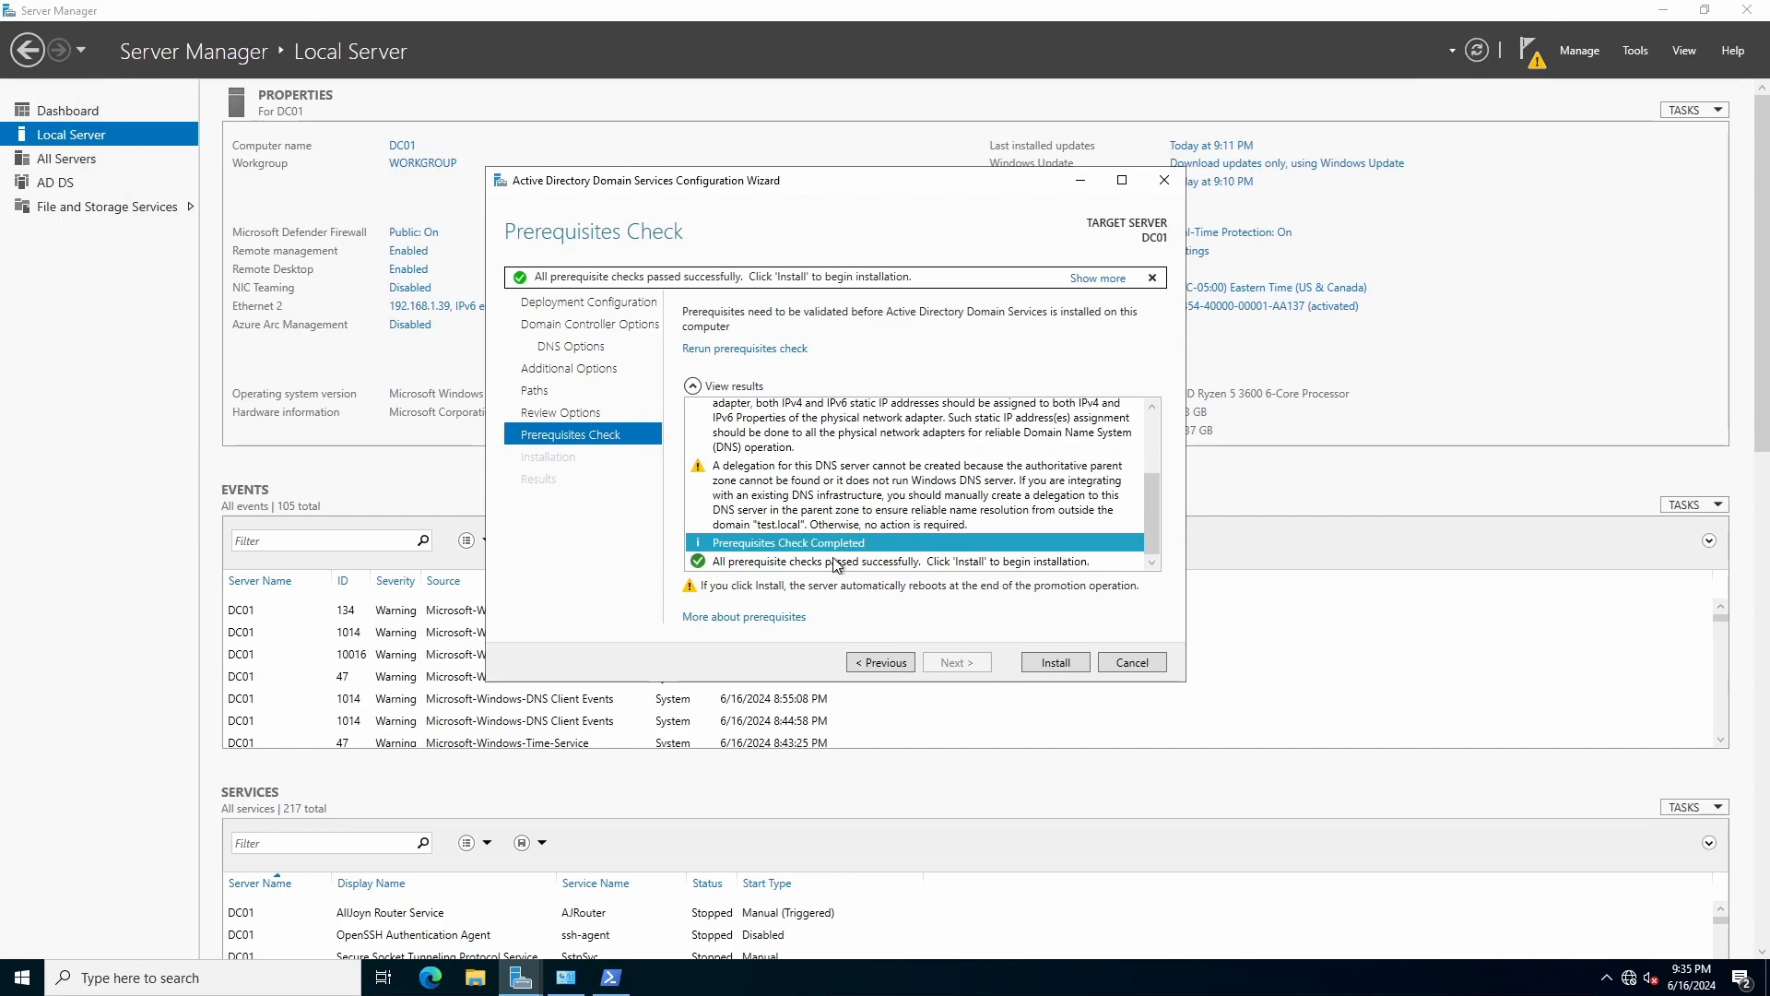
pyautogui.click(927, 556)
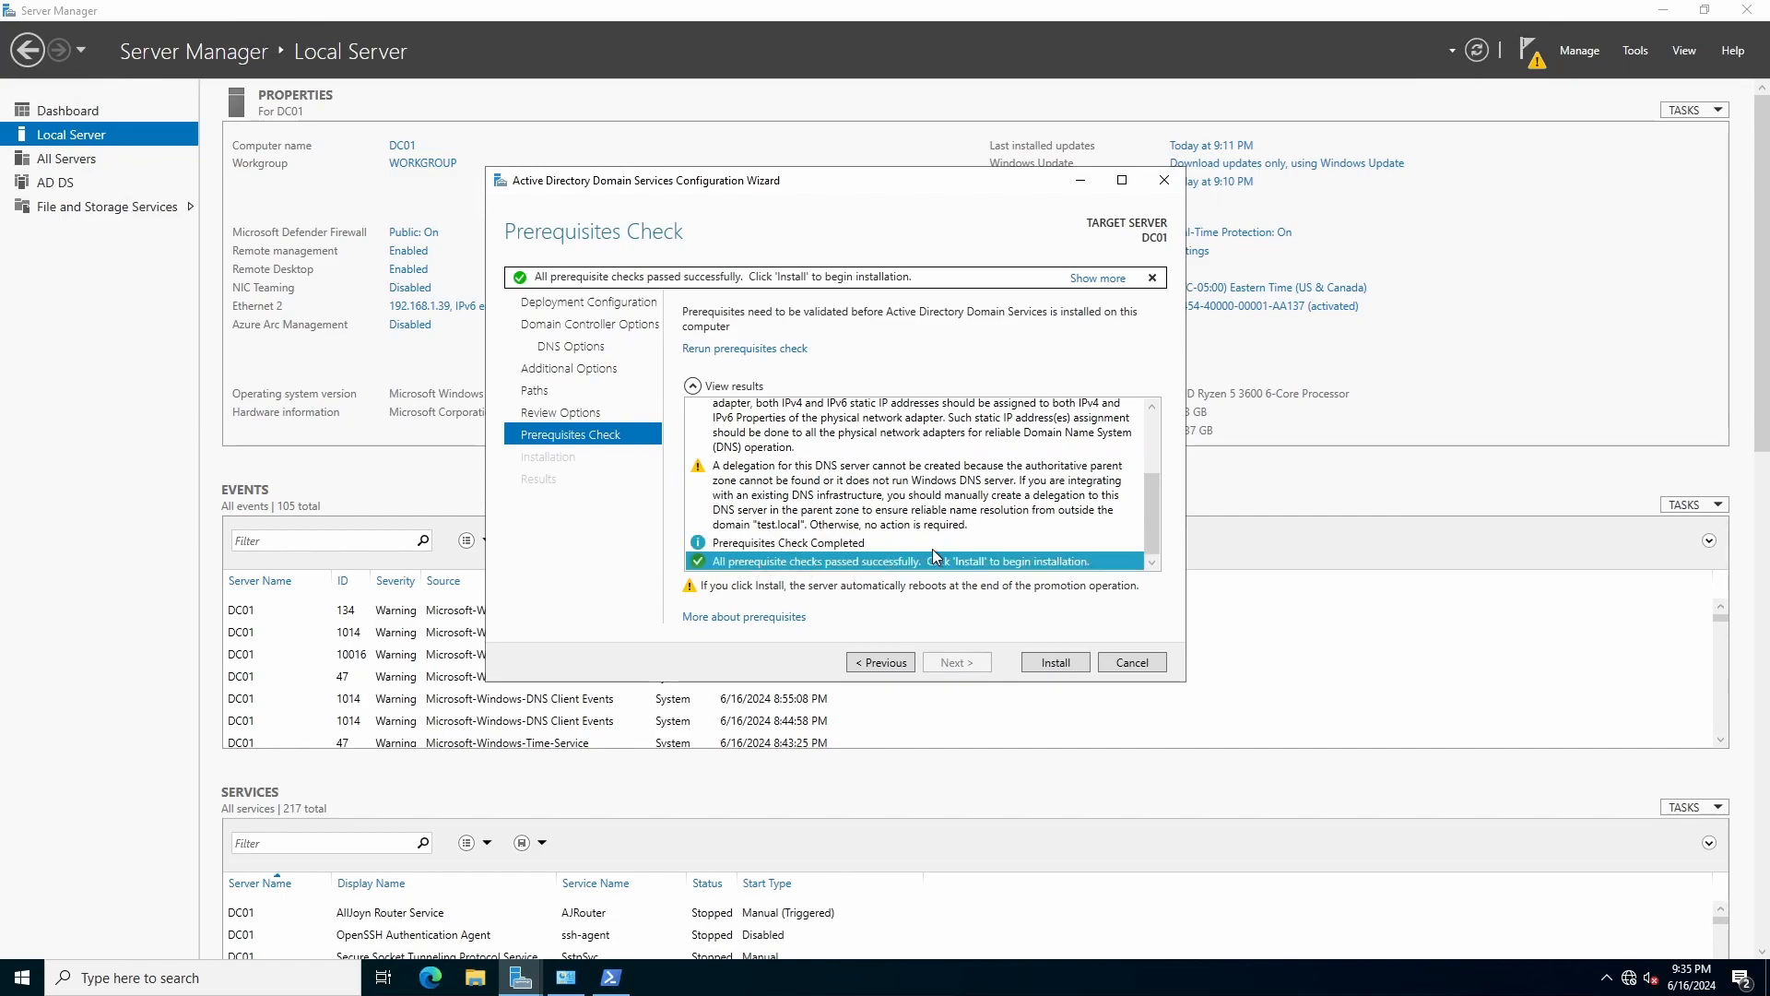
pyautogui.scroll(3, 977, 544)
pyautogui.scroll(-3, 944, 545)
pyautogui.click(1053, 661)
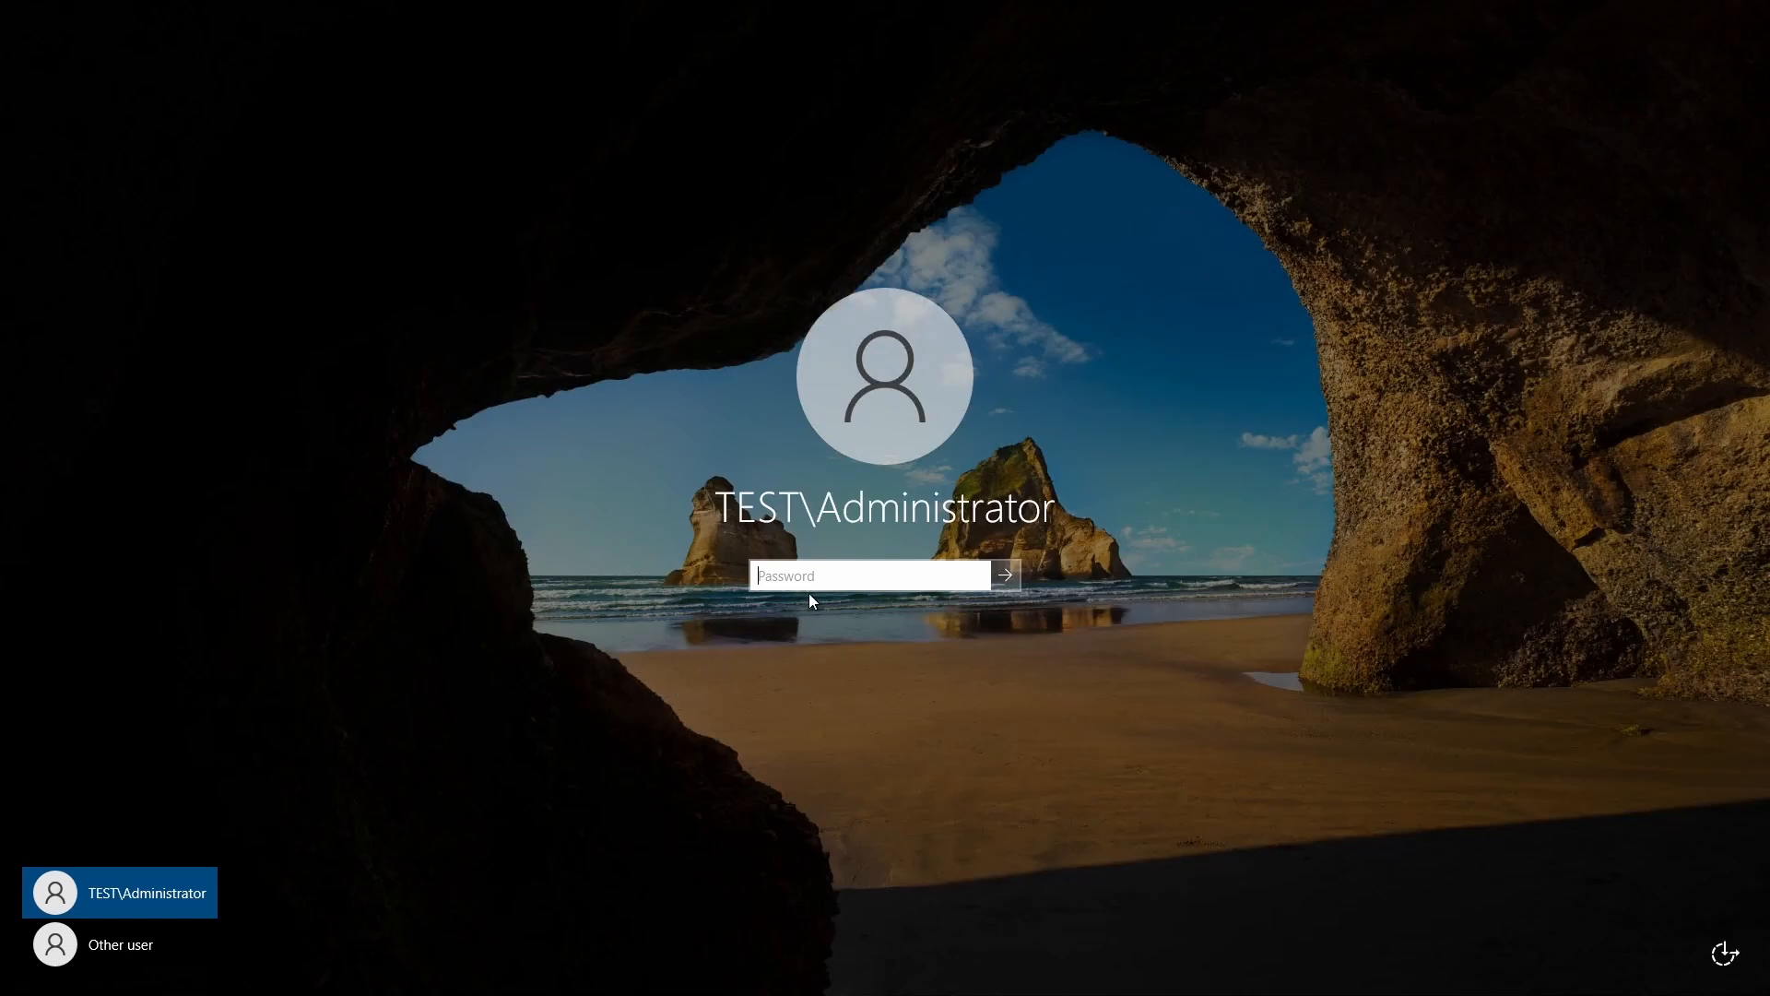
# Sign in as TEST\Administrator with the account password.
pyautogui.write('••••••••••')
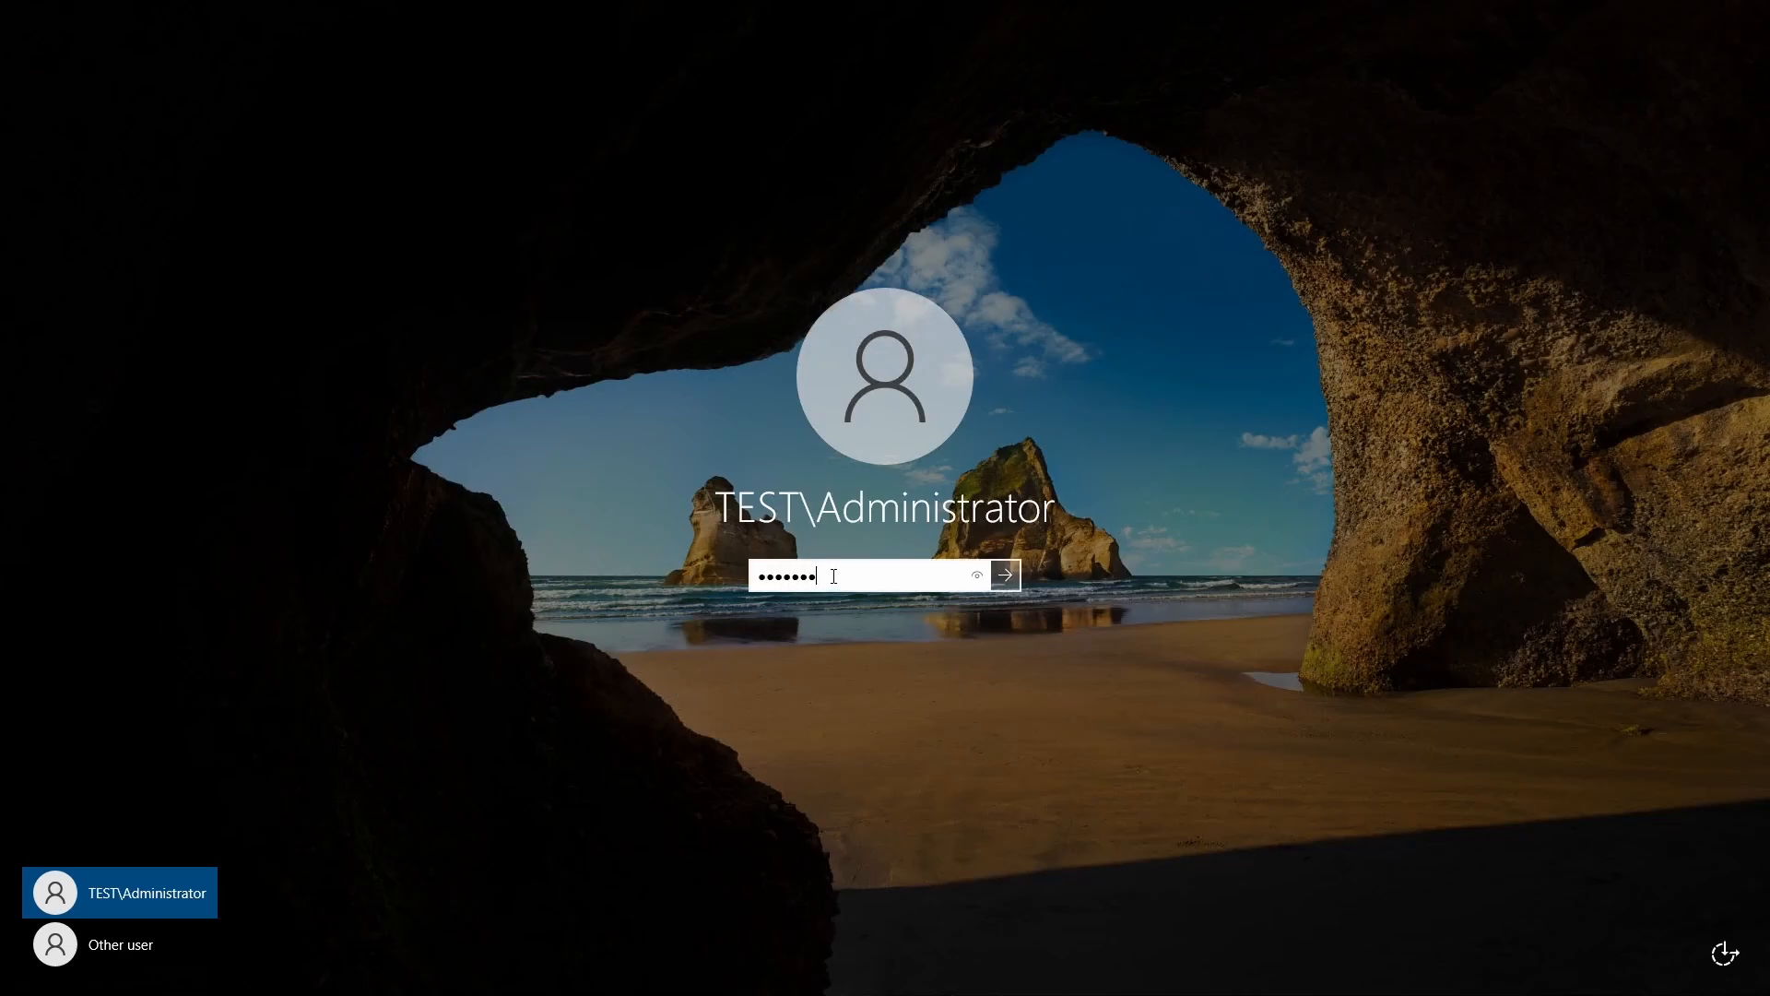
pyautogui.press('Return')
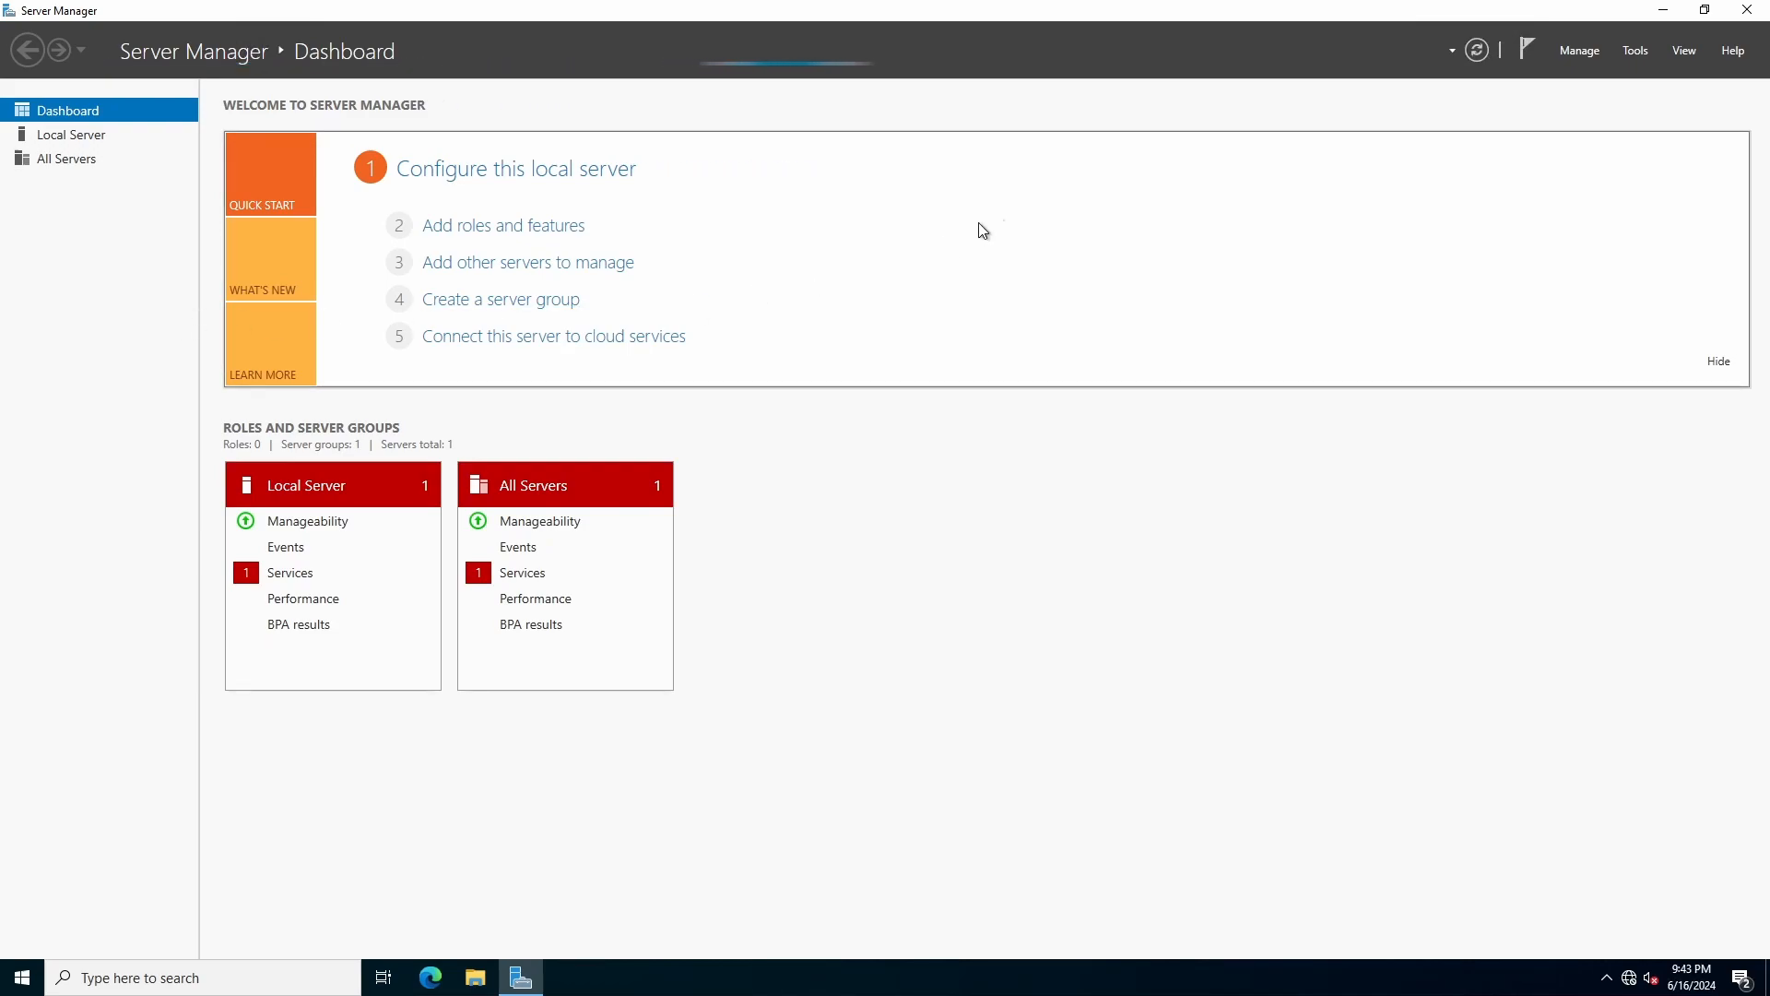
# Confirm on the Local Server page that DC01 now belongs to test.local, then bring up the Start menu.
pyautogui.click(122, 139)
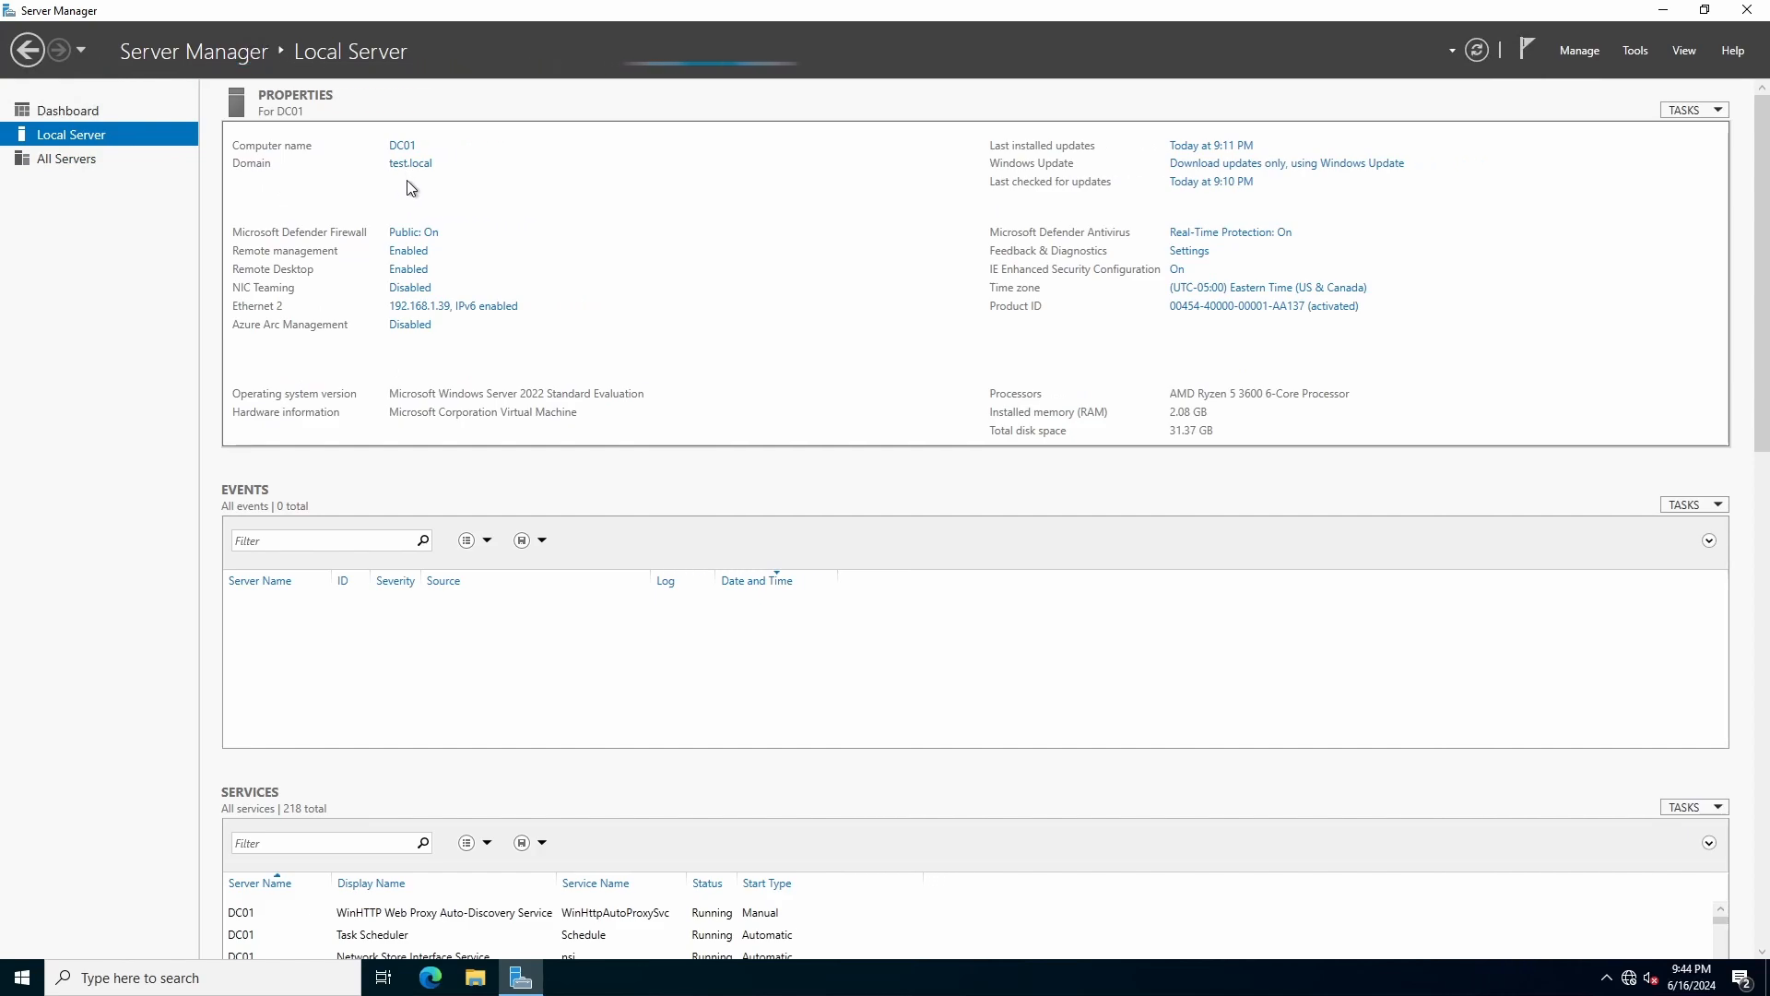
pyautogui.click(18, 991)
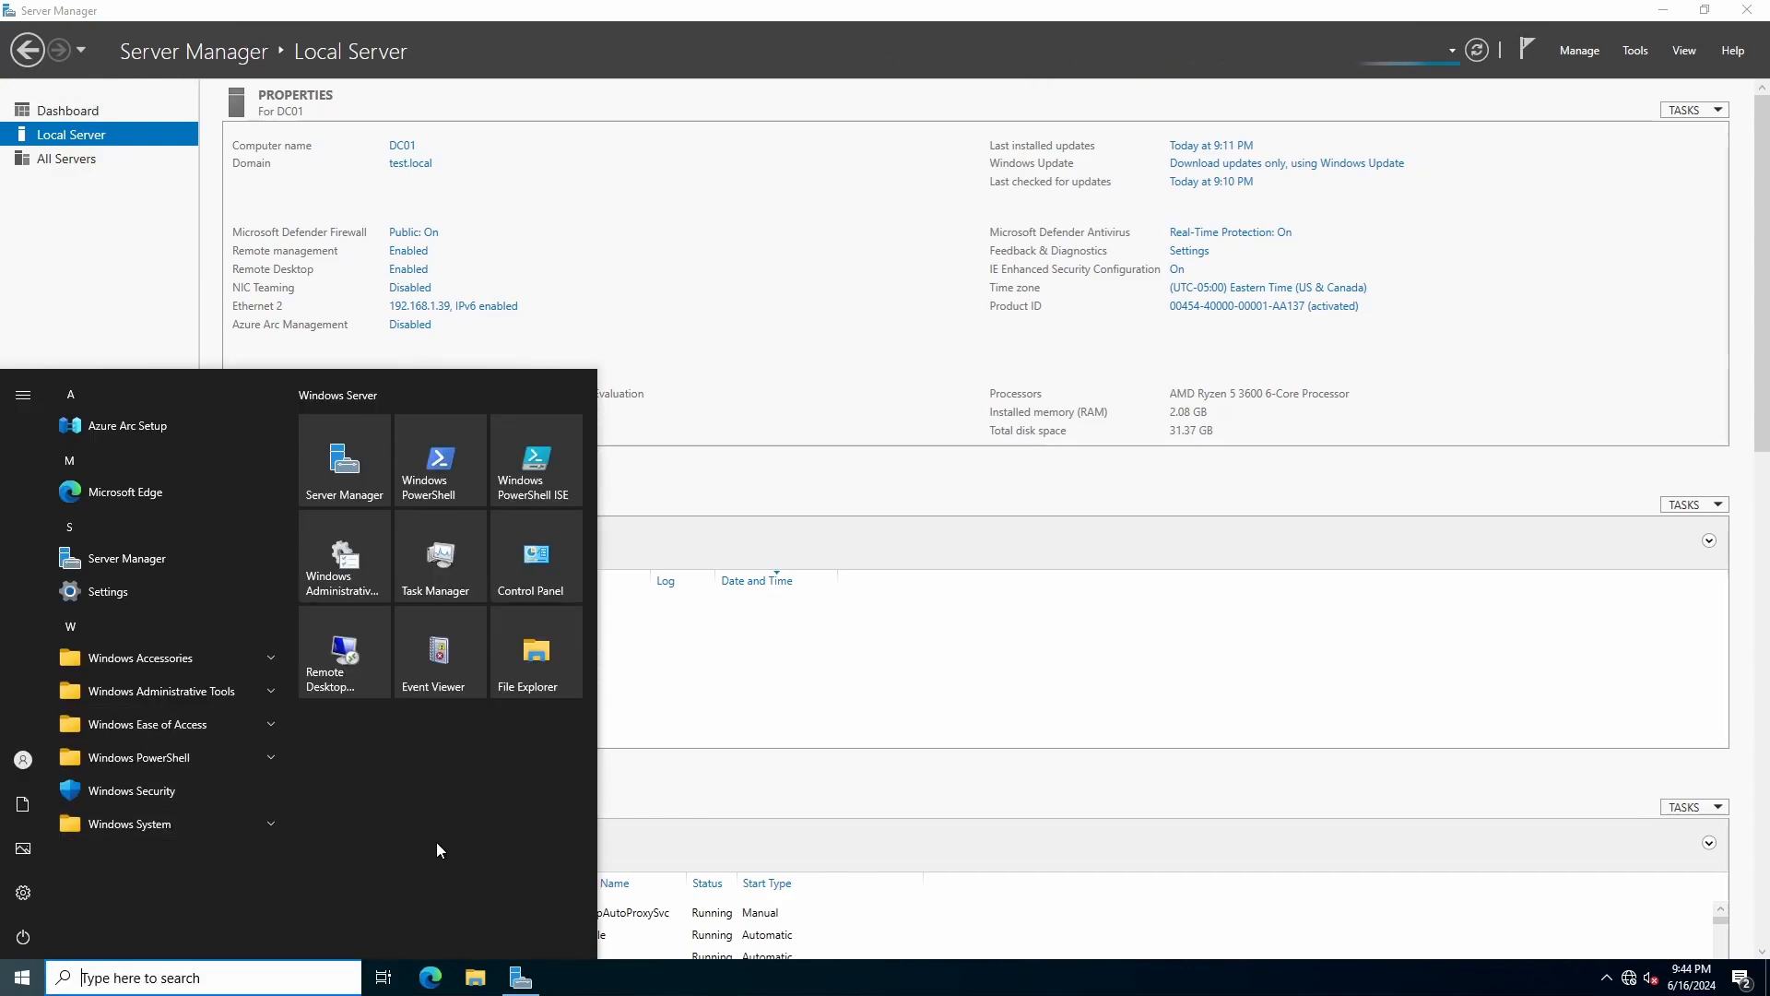
# Search the Start menu for 'active' and launch Active Directory Users and Computers.
pyautogui.write('active')
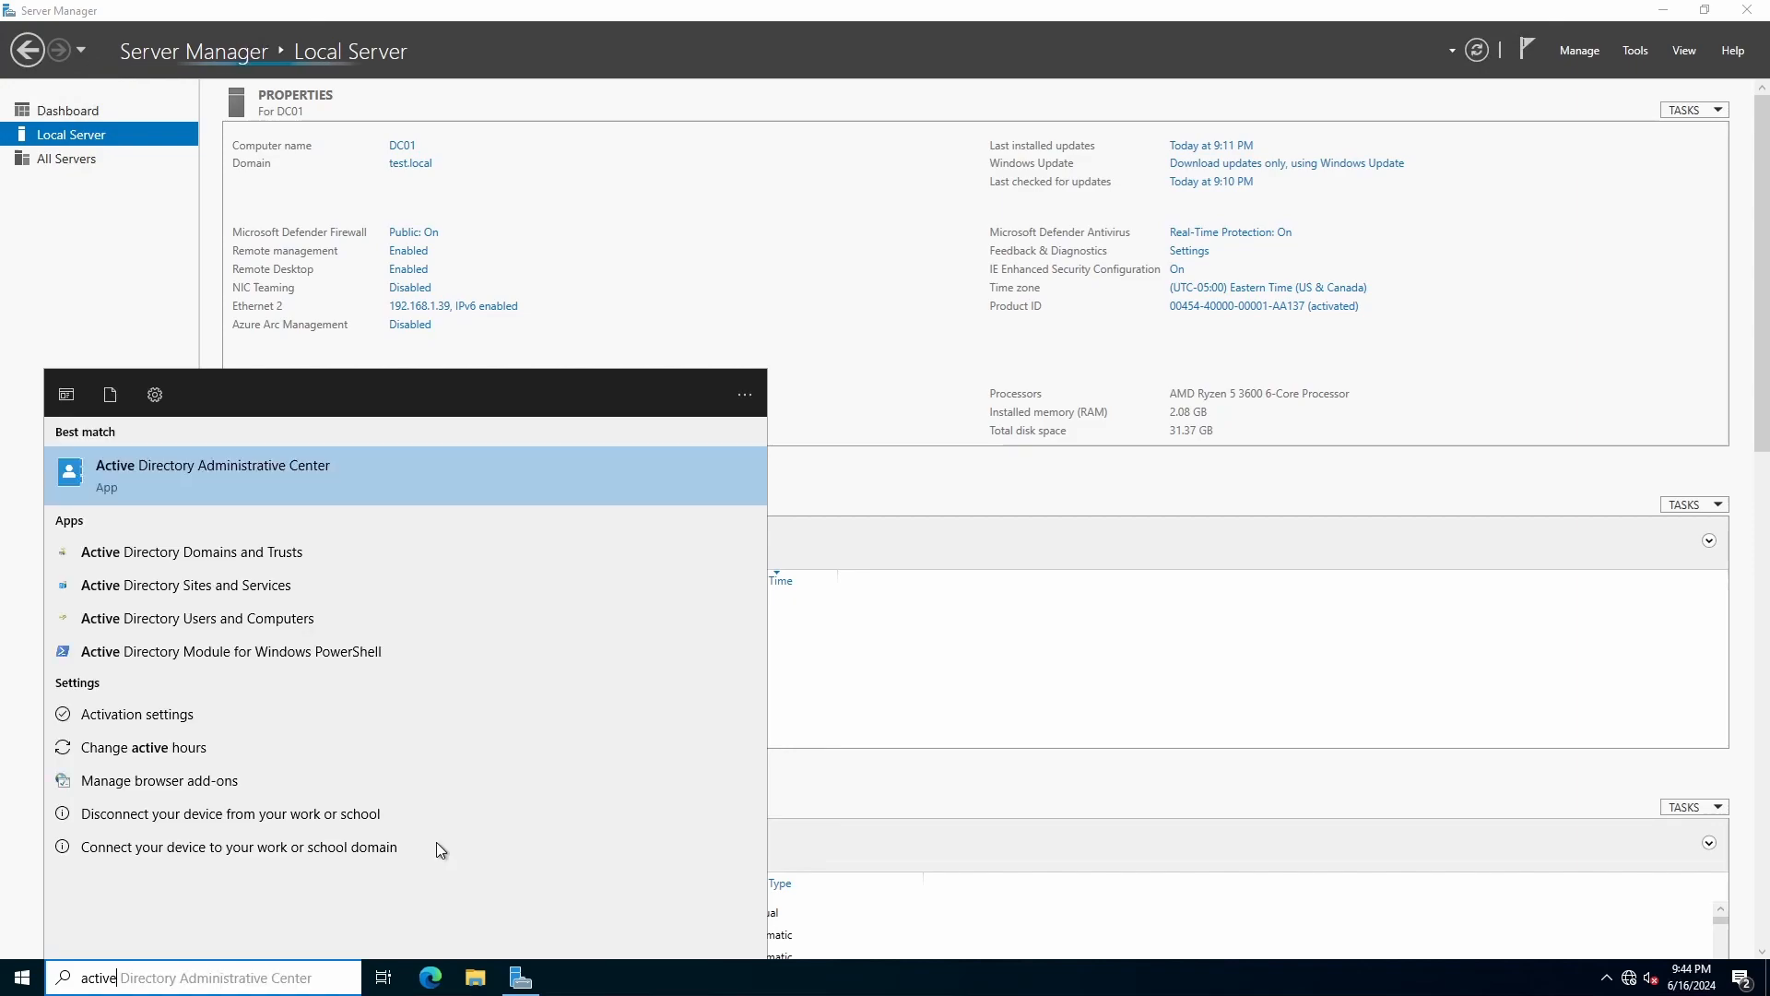
pyautogui.press('Down')
pyautogui.press('Down')
pyautogui.press('Down')
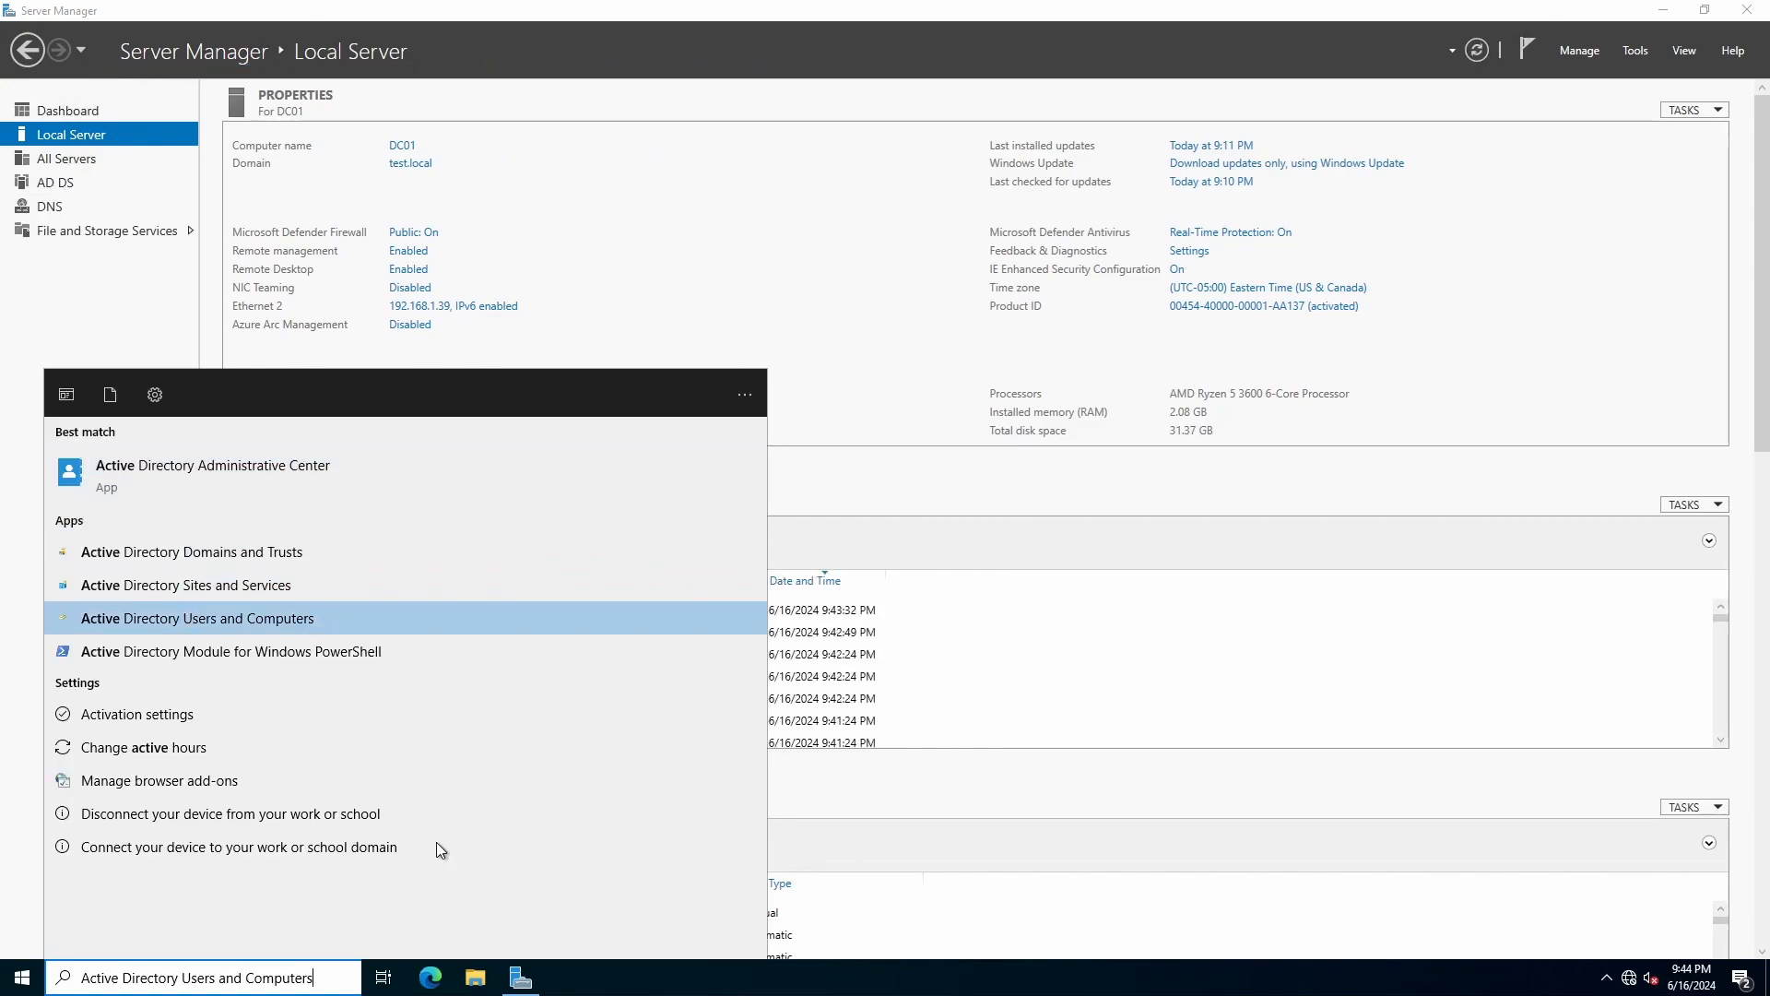
pyautogui.press('Return')
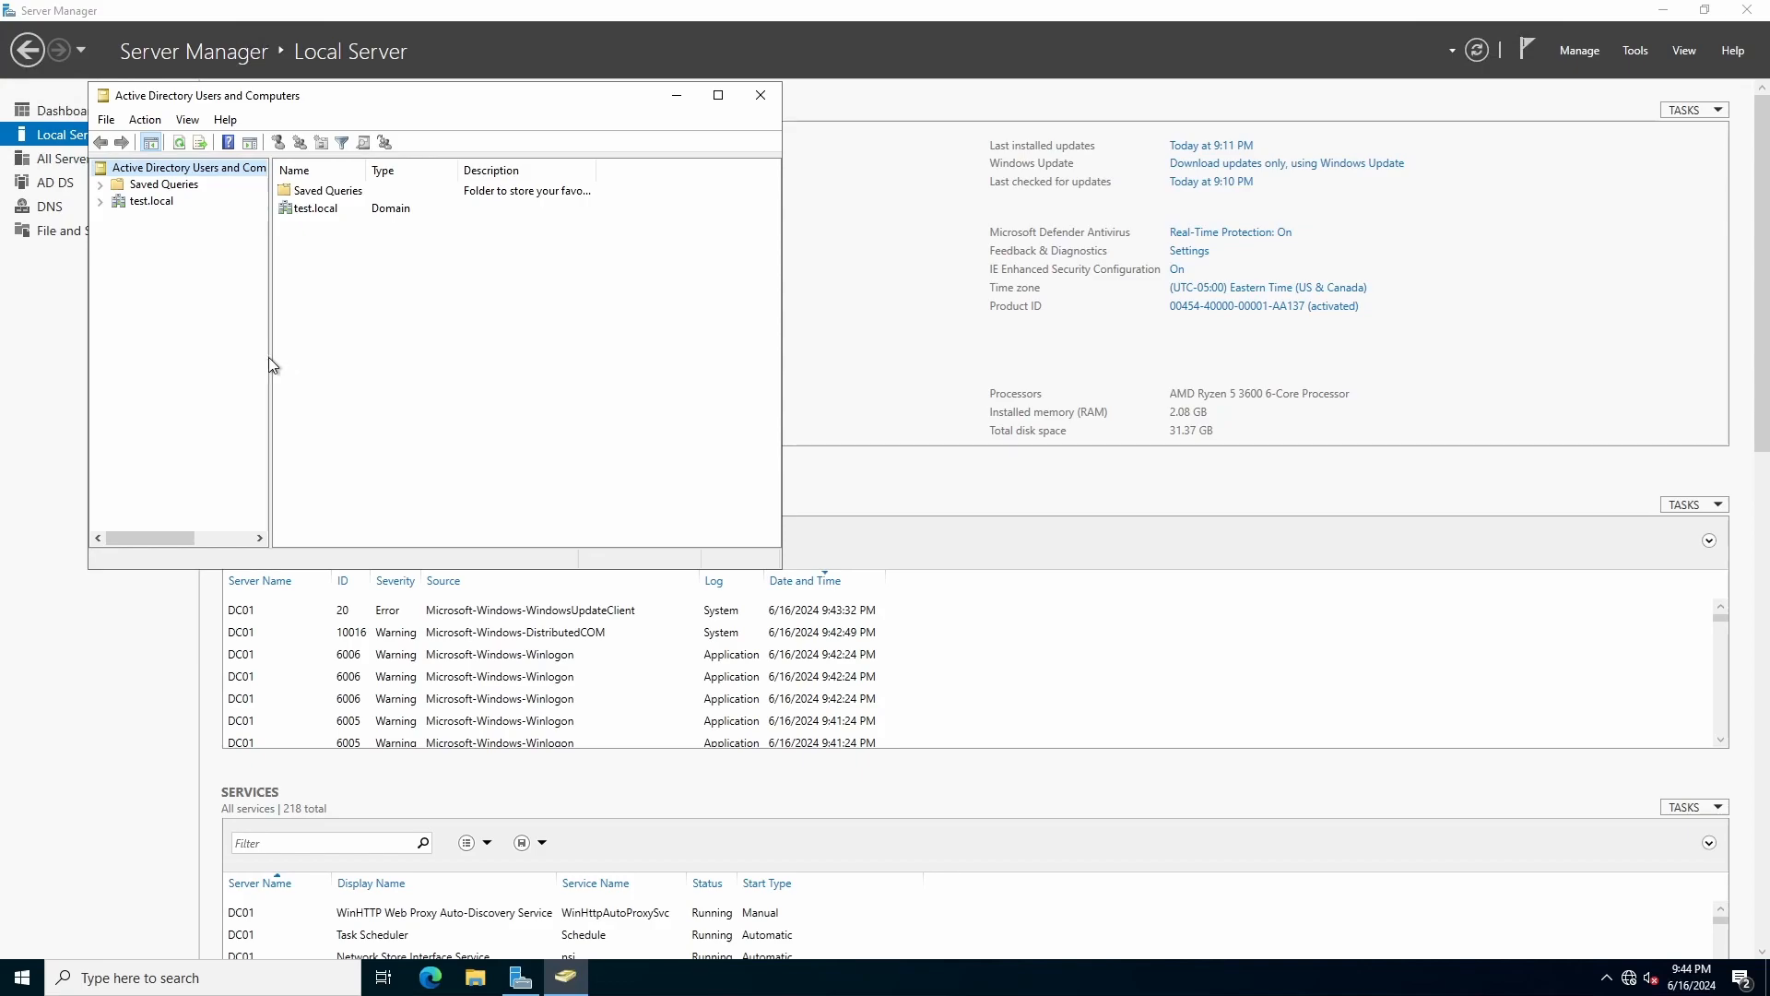
# Widen the tree pane and expand test.local to show Builtin, Computers, Domain Controllers and Users.
pyautogui.moveTo(268, 363); pyautogui.dragTo(426, 371)
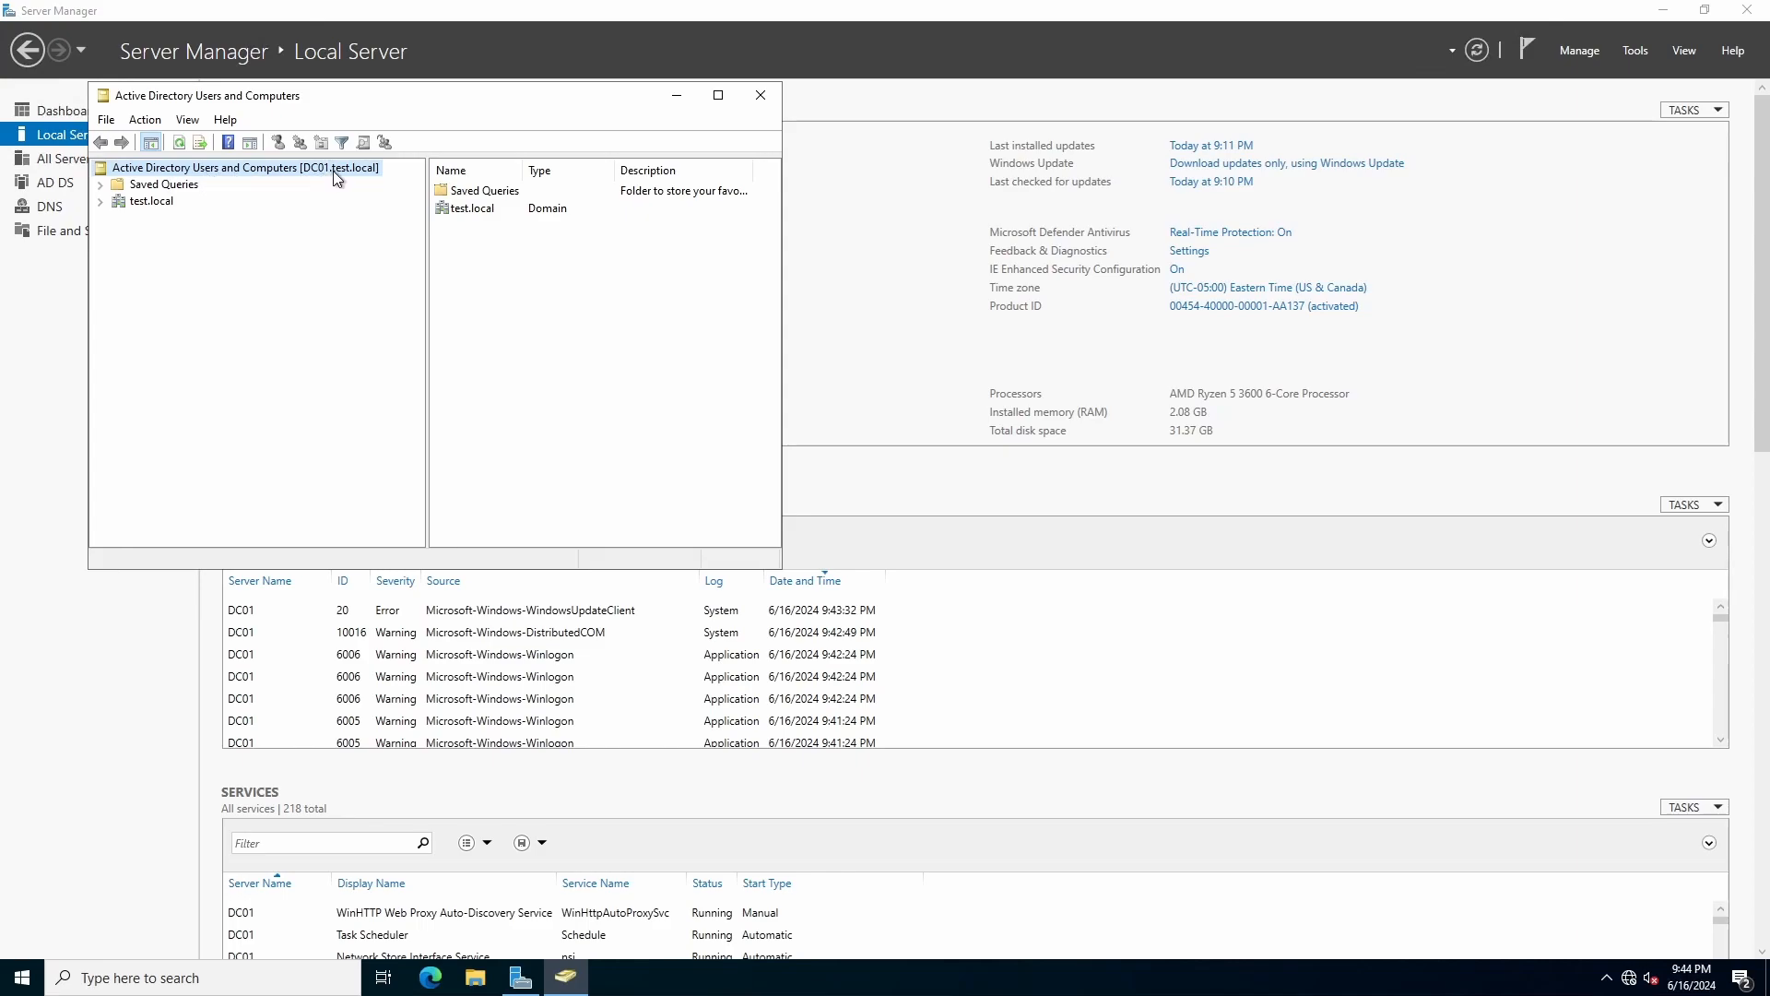
pyautogui.doubleClick(111, 201)
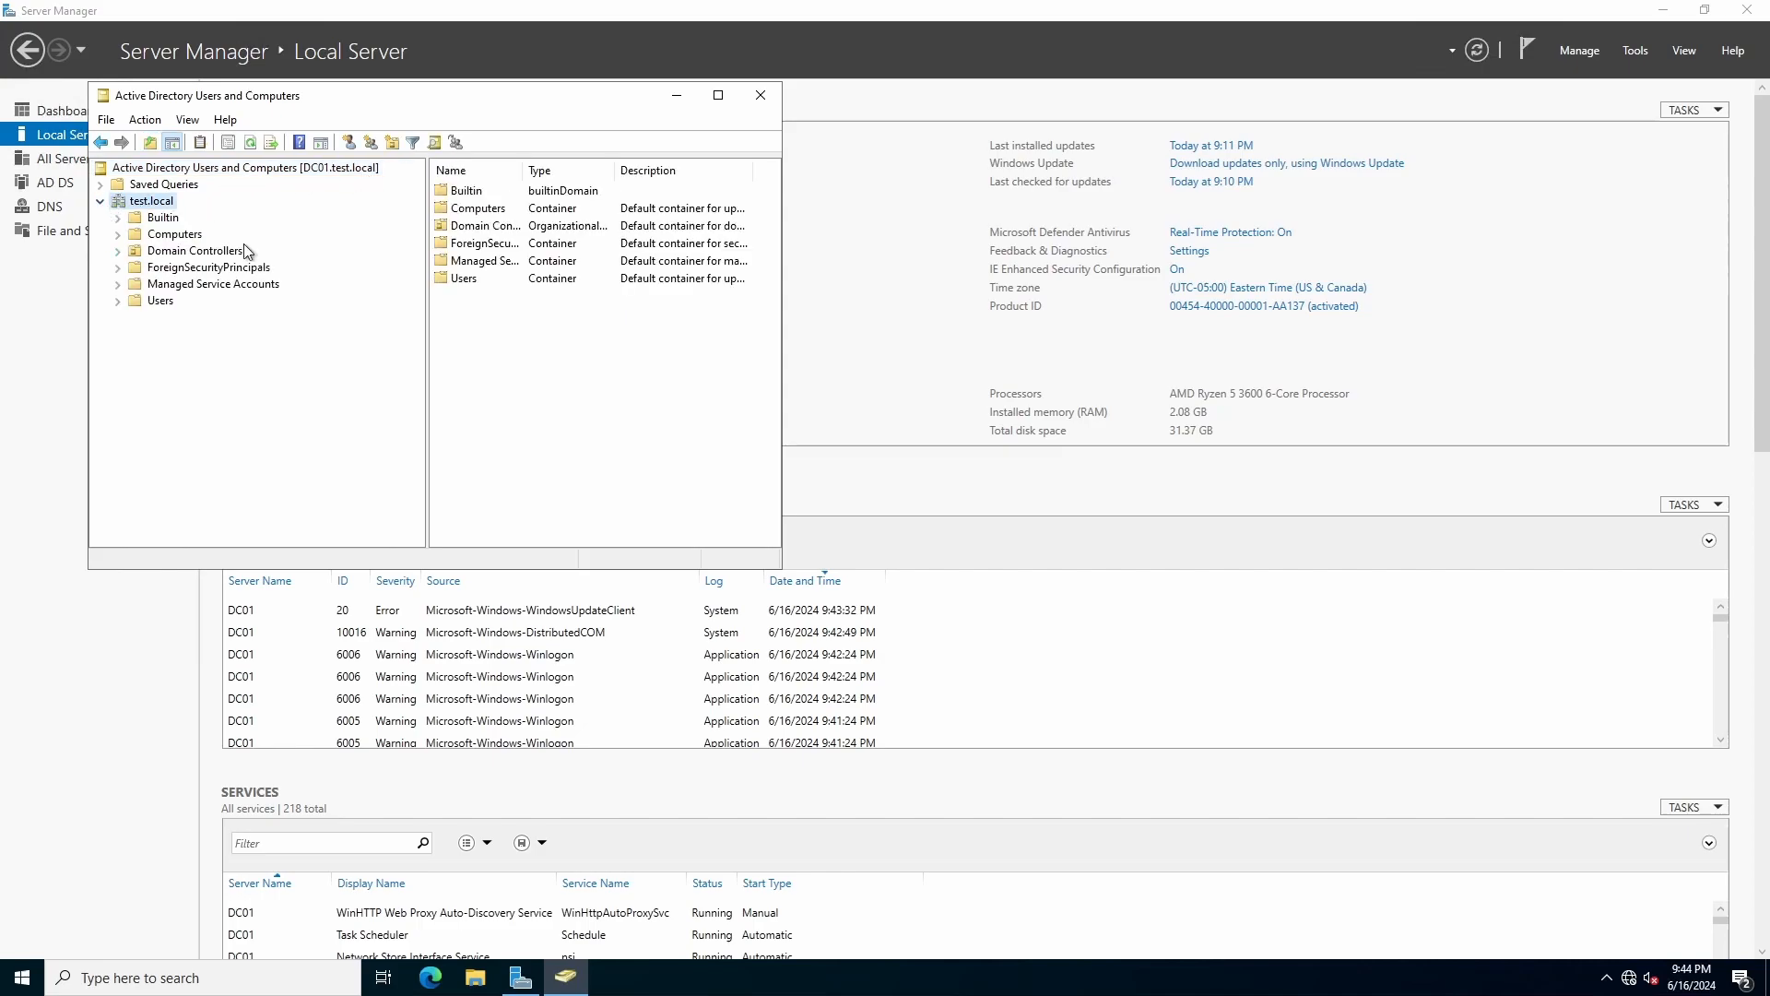